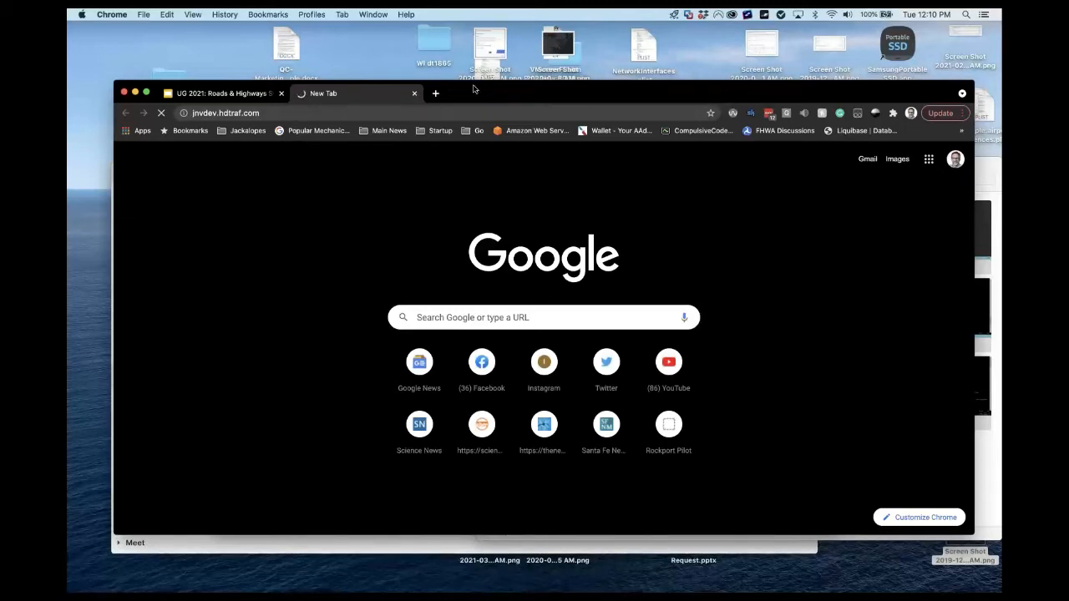
# Reload the Jackalope site at jnvdev.hdtraf.com in Chrome to reach its login page.
pyautogui.click(283, 113)
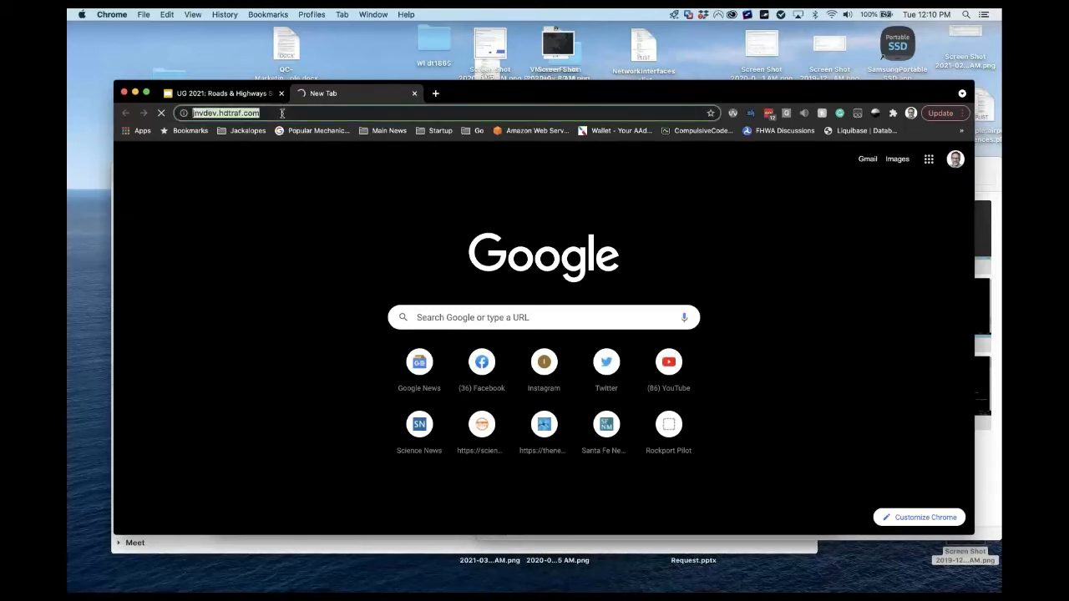
pyautogui.press('Return')
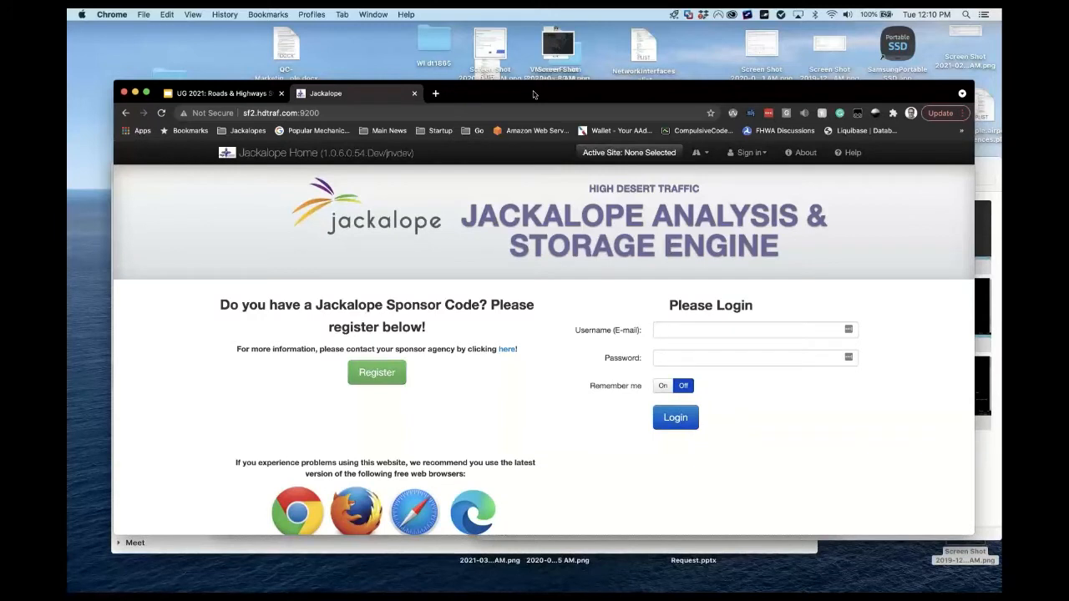
# Enter the account e-mail and password in the login form and submit.
pyautogui.click(700, 330)
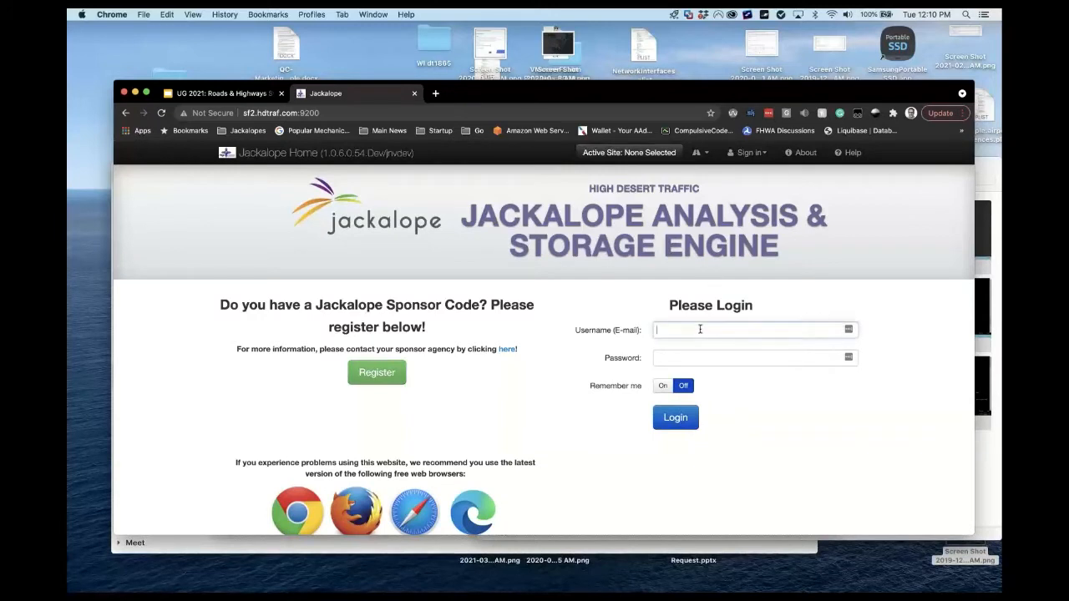
pyautogui.press('Tab')
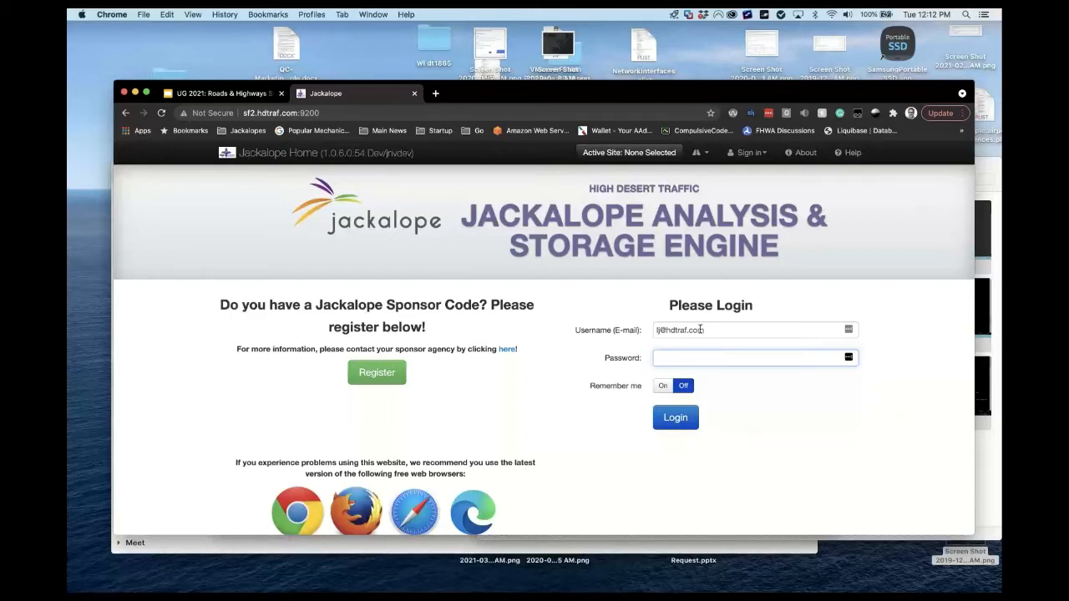
pyautogui.write('•••••')
pyautogui.press('Return')
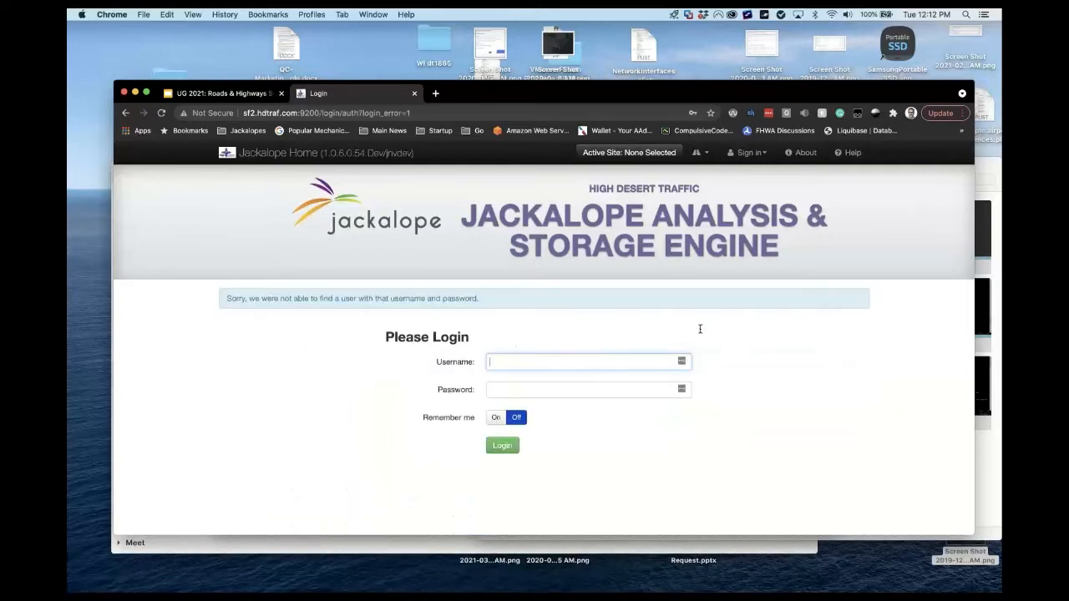
# Re-enter the e-mail and password after the error to log in to the dashboard.
pyautogui.press('Tab')
pyautogui.write('••••••••')
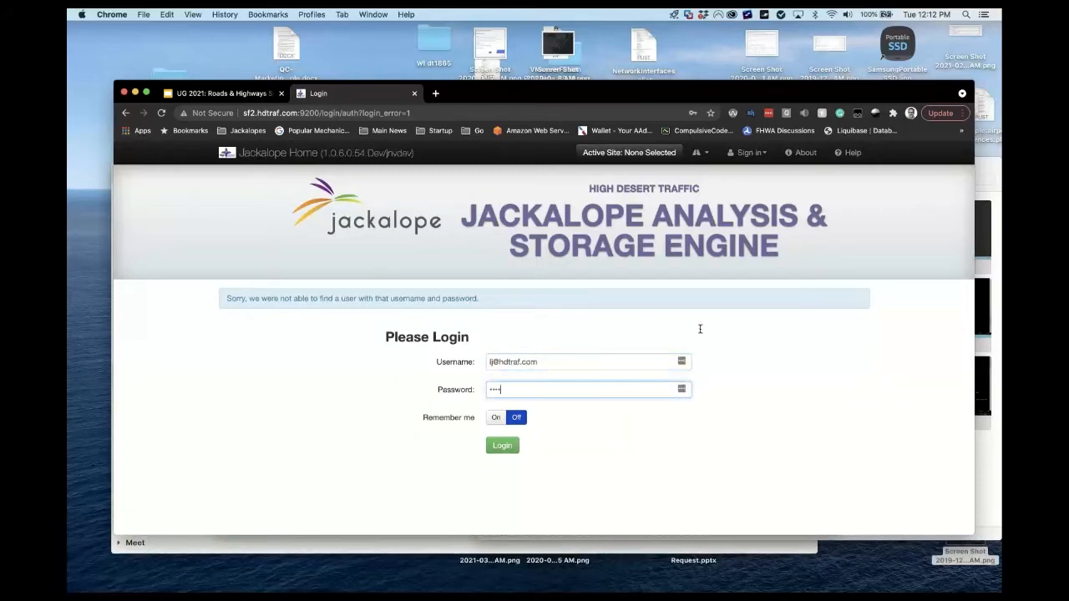
pyautogui.press('Return')
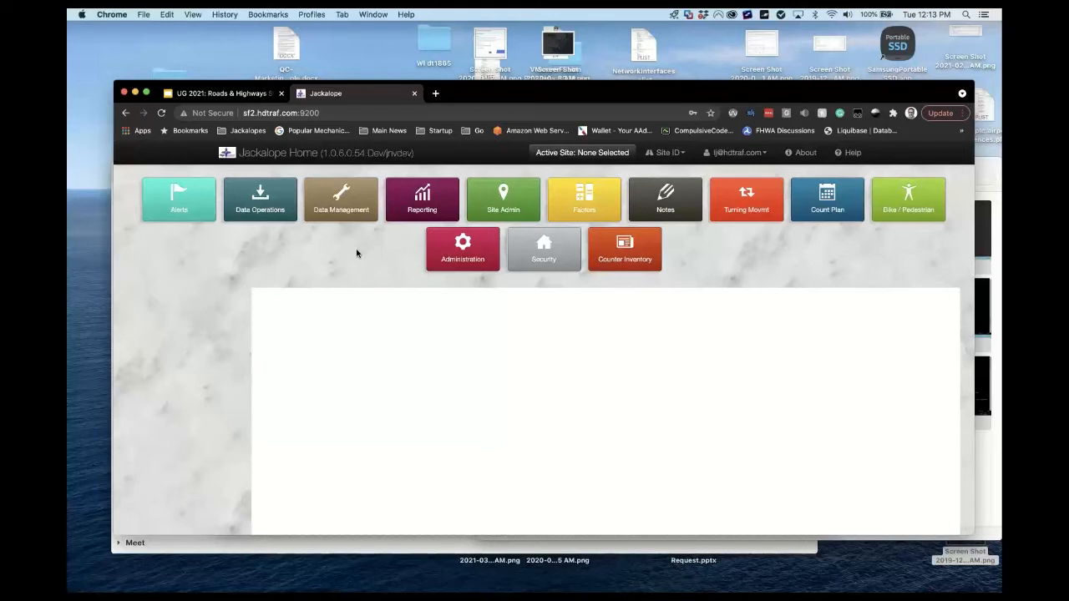
# Open Administration > Metadata to list Traffic Site's metadata with DB columns and sort indexes.
pyautogui.click(493, 207)
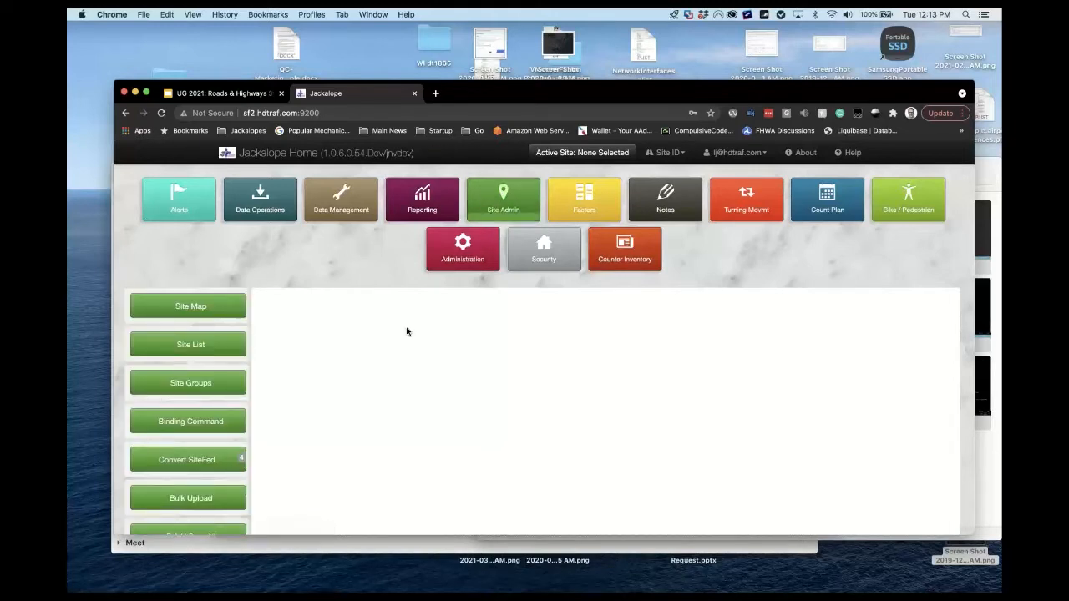
pyautogui.click(472, 257)
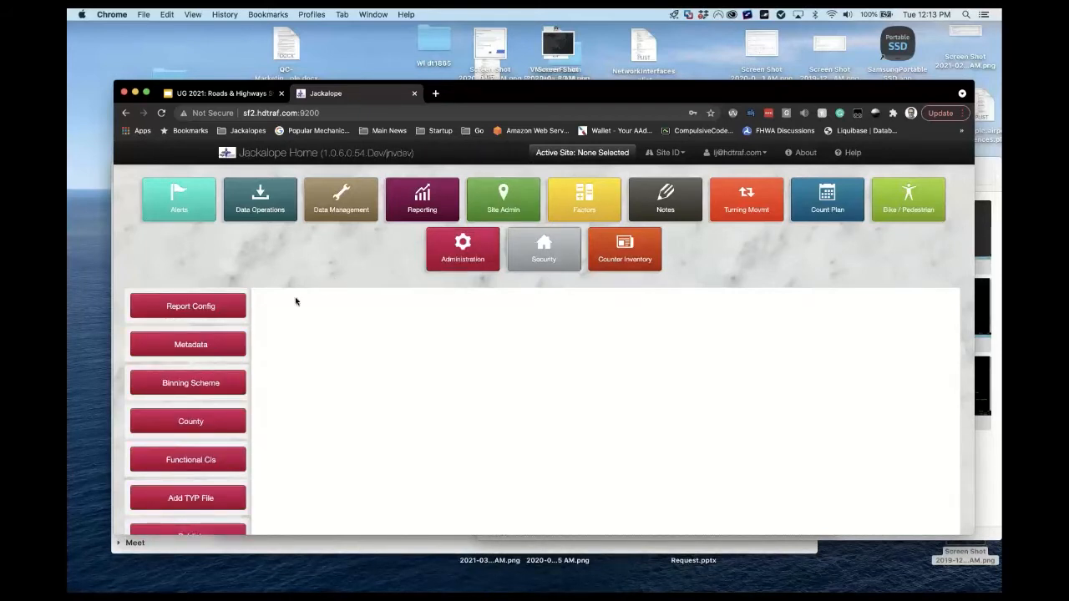
pyautogui.click(244, 345)
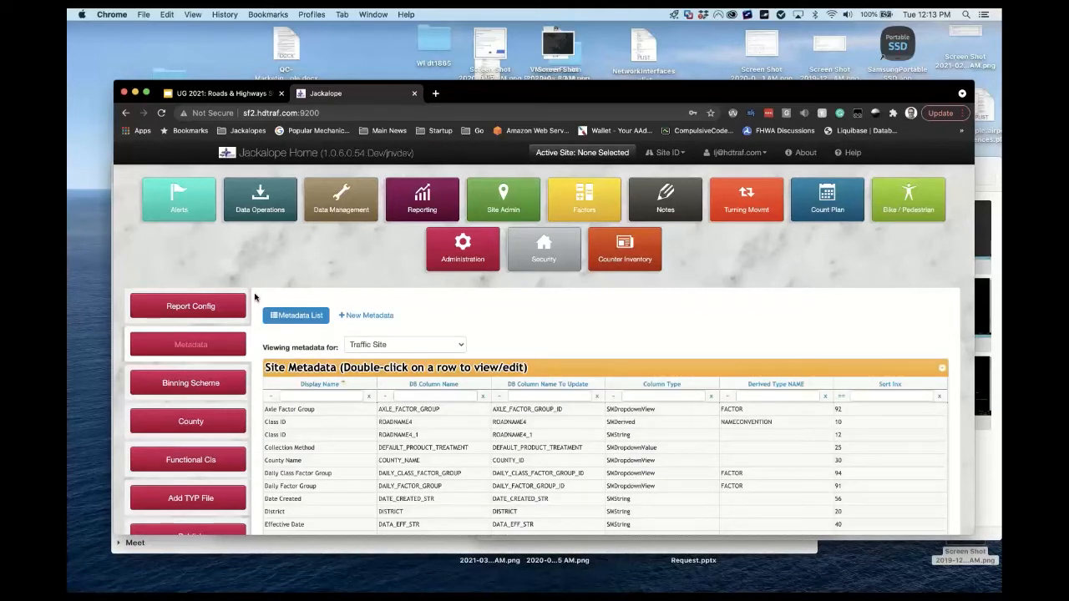
pyautogui.scroll(-1, 255, 297)
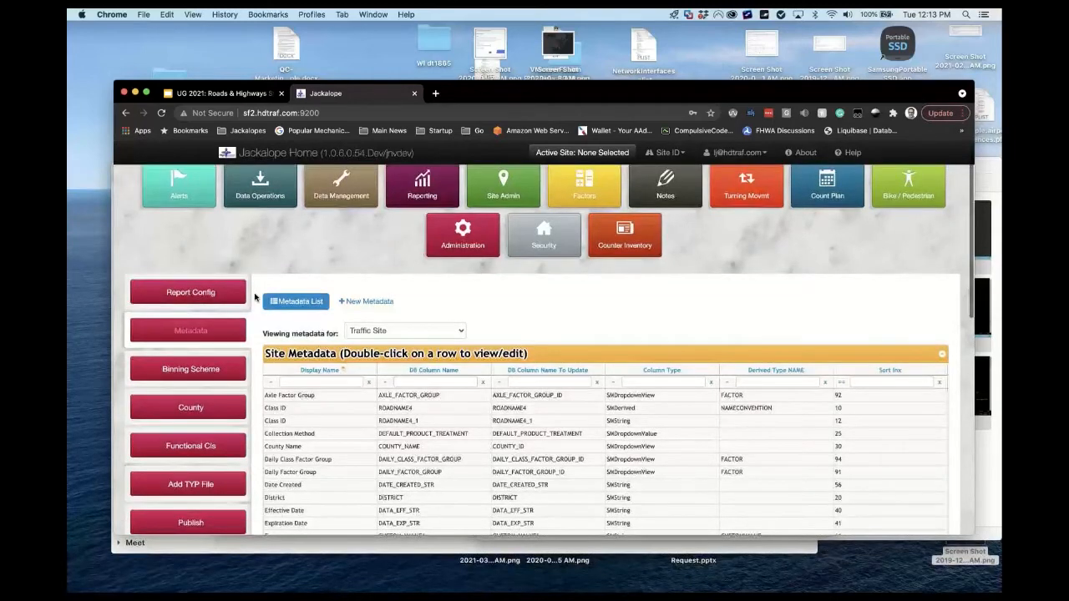
pyautogui.scroll(-1, 255, 297)
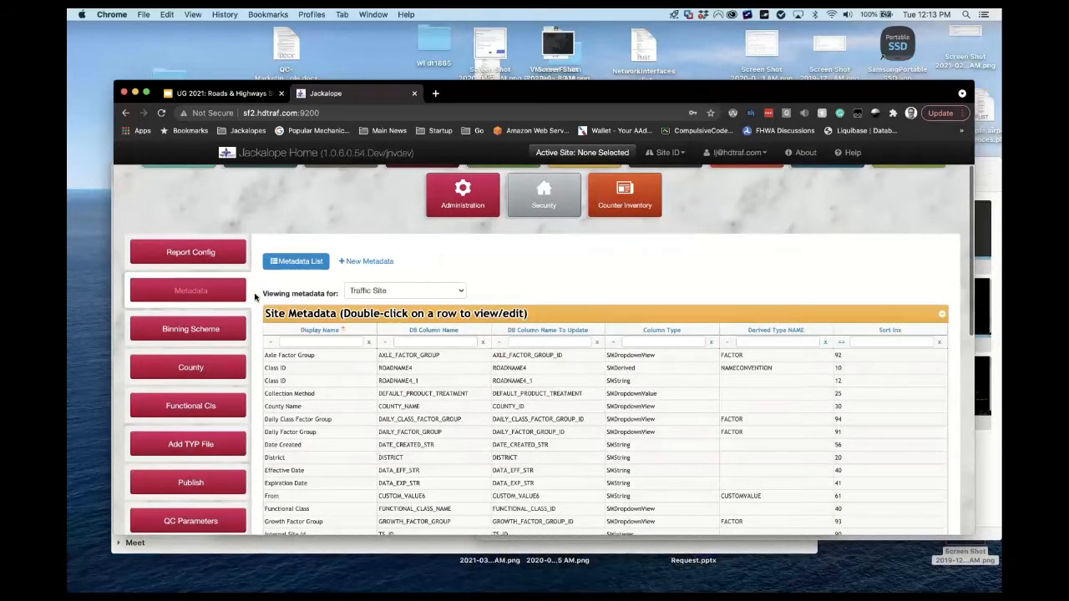
pyautogui.click(433, 291)
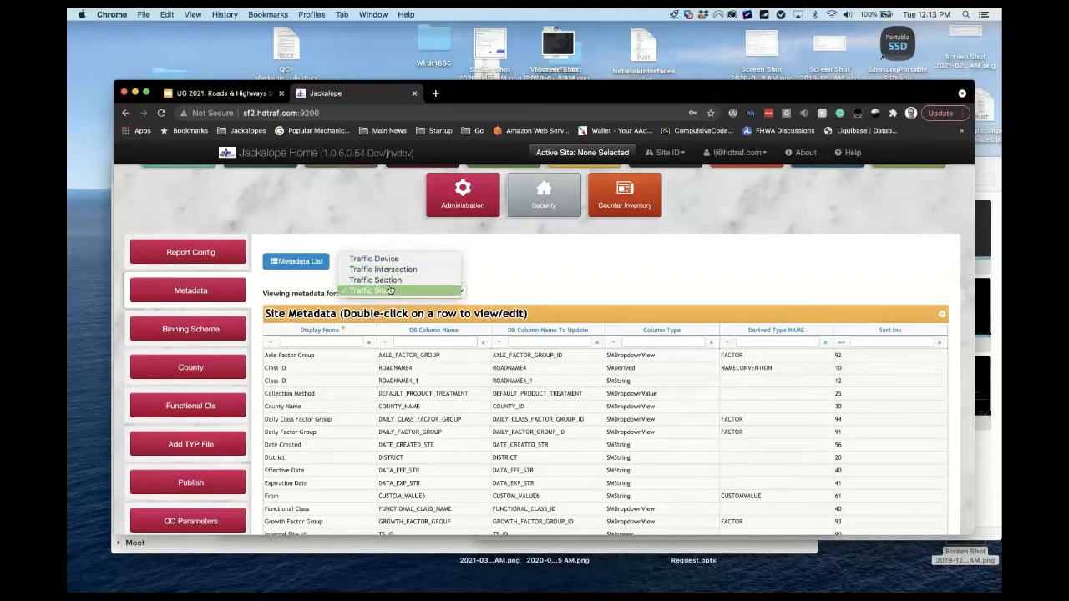
pyautogui.click(539, 278)
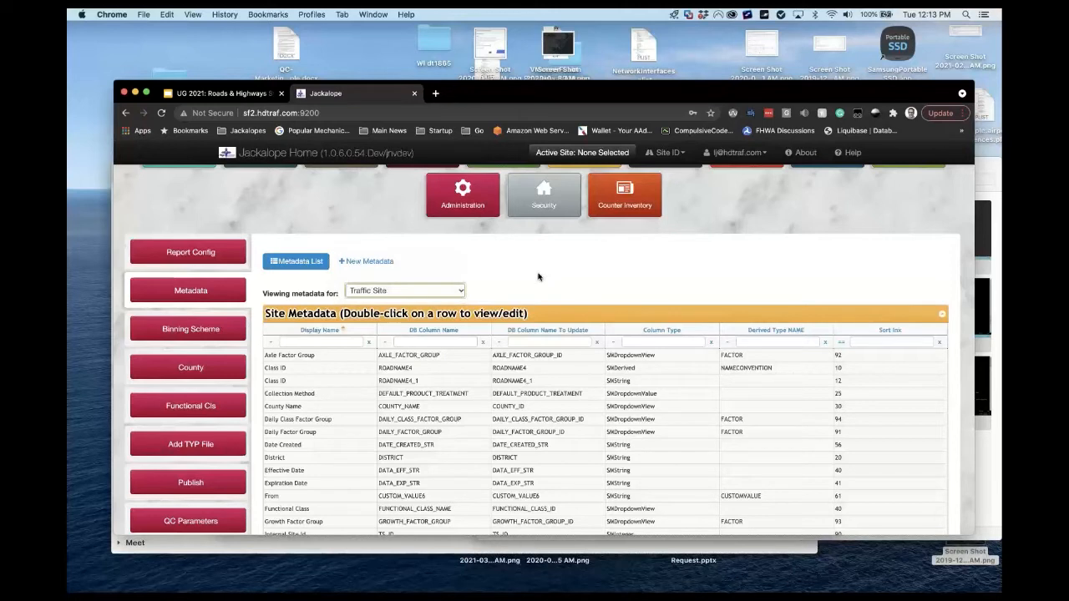
pyautogui.click(451, 293)
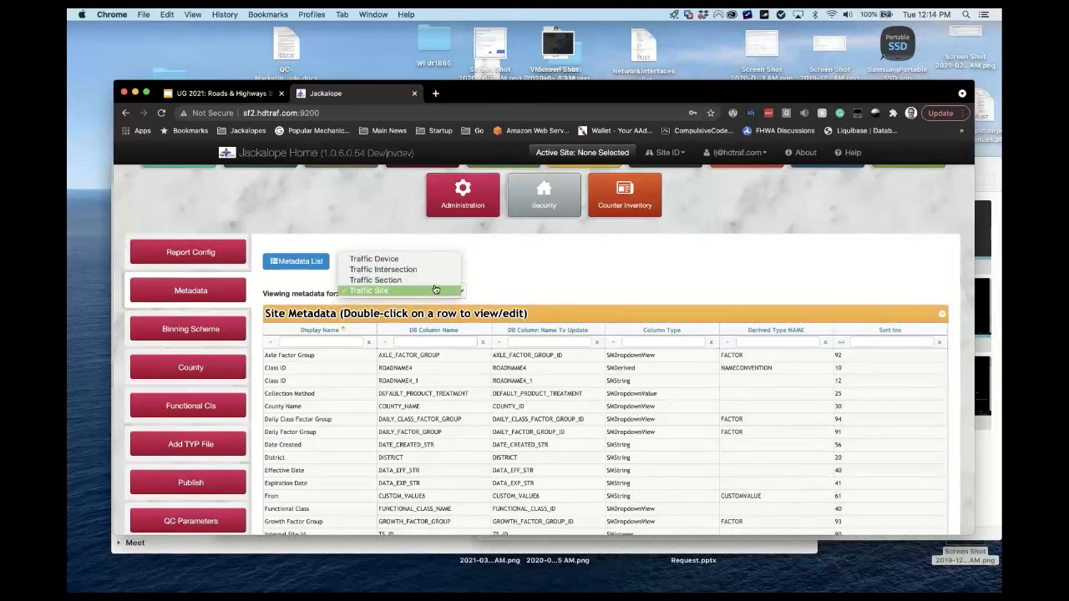
pyautogui.click(524, 272)
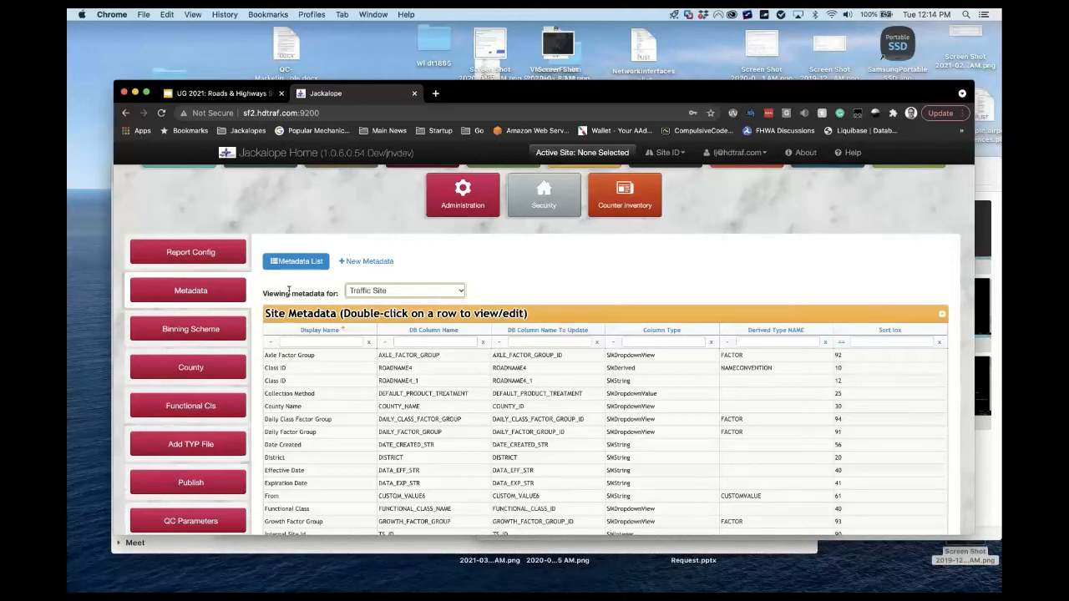
pyautogui.click(332, 341)
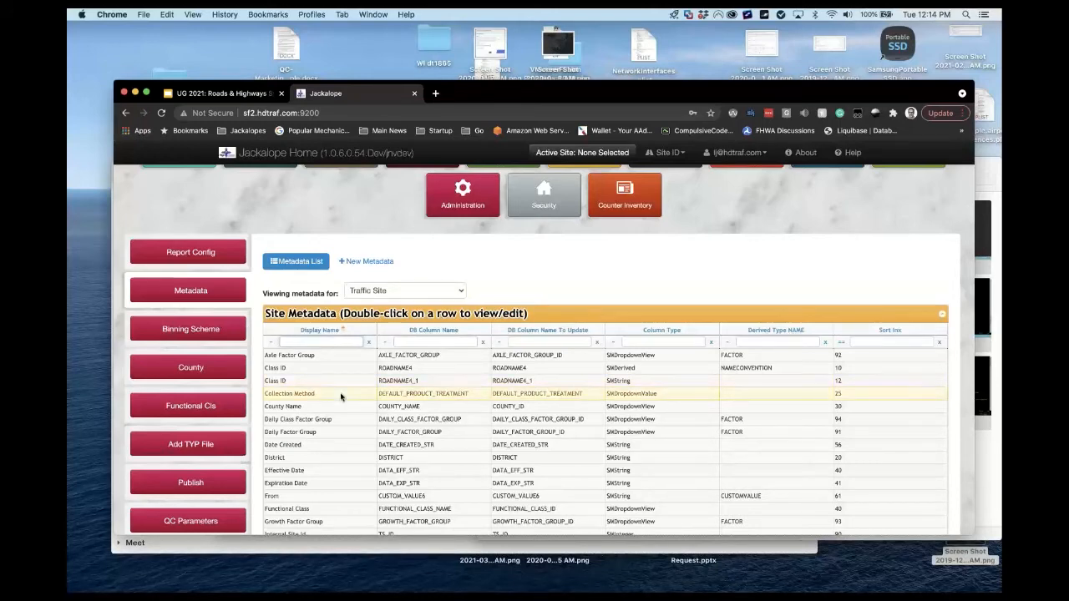
pyautogui.scroll(-10, 341, 397)
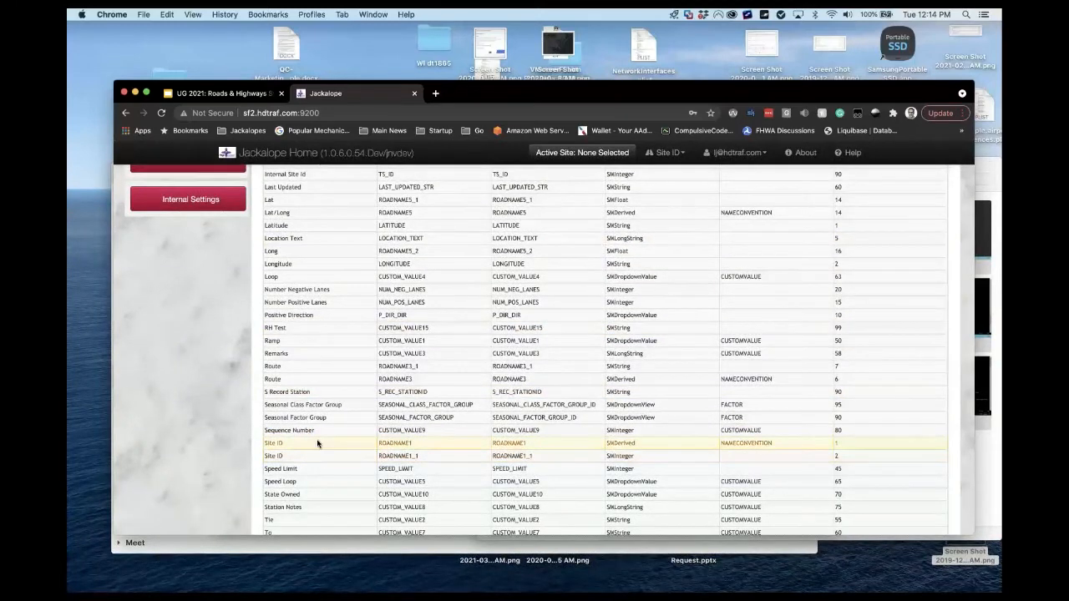
pyautogui.click(317, 444)
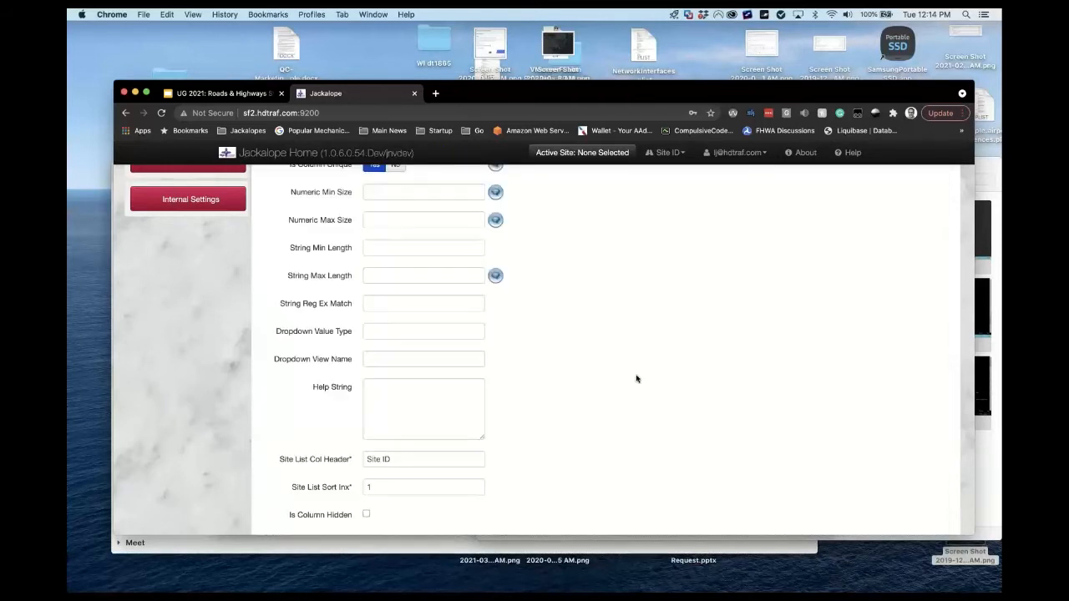
pyautogui.scroll(-5, 637, 379)
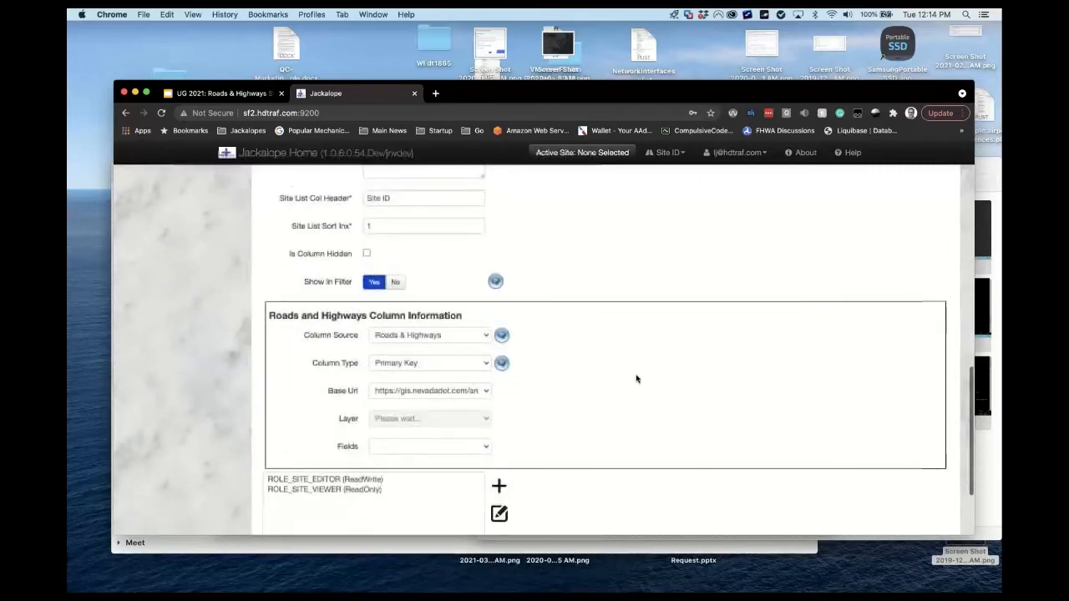
pyautogui.scroll(8, 637, 379)
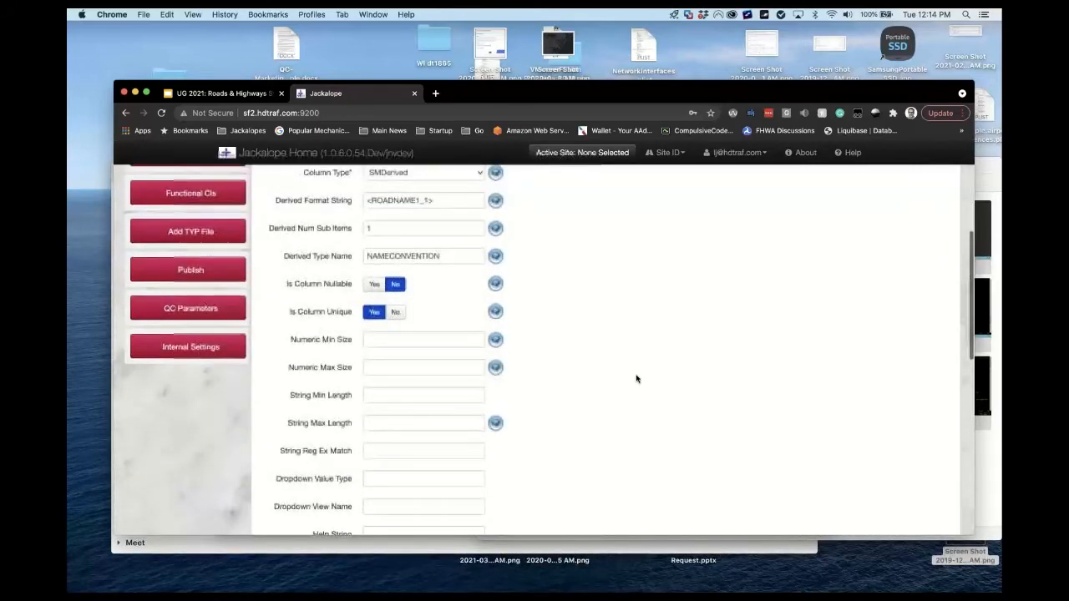
pyautogui.scroll(3, 637, 379)
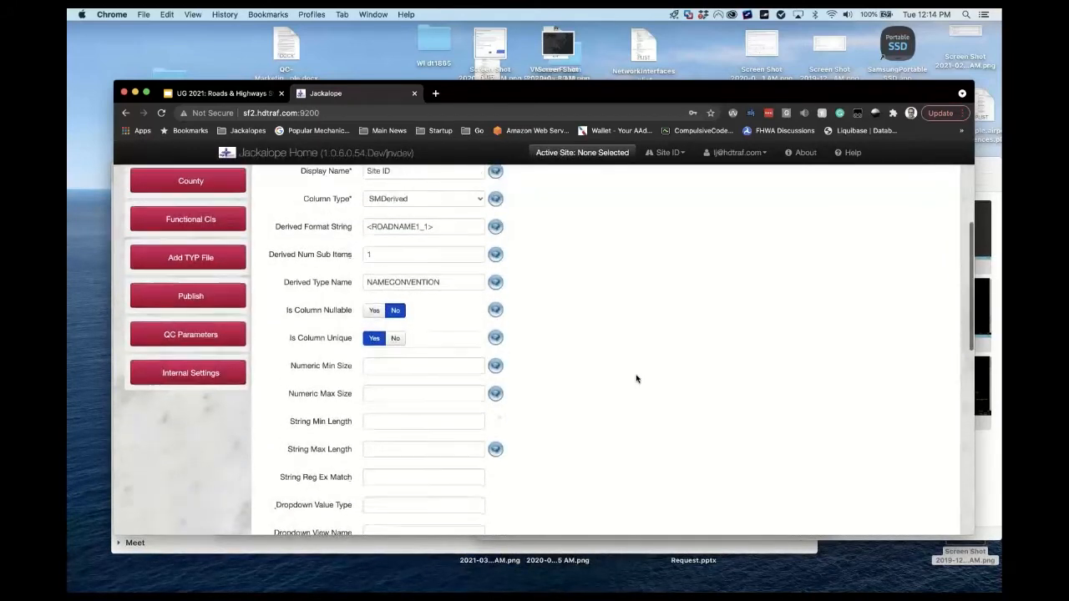
pyautogui.scroll(-2, 637, 379)
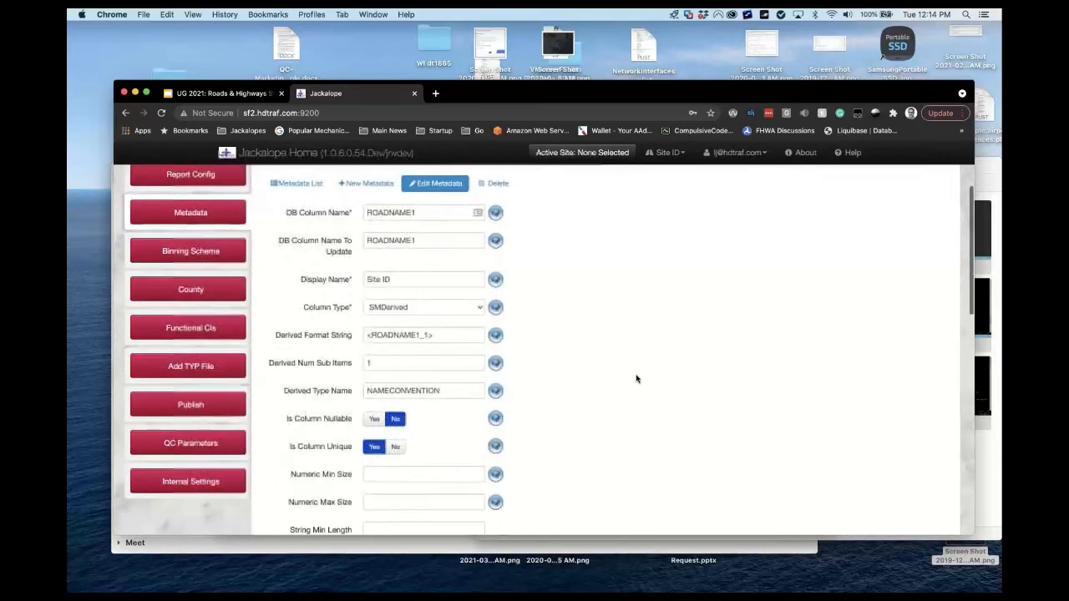
pyautogui.scroll(-1, 636, 379)
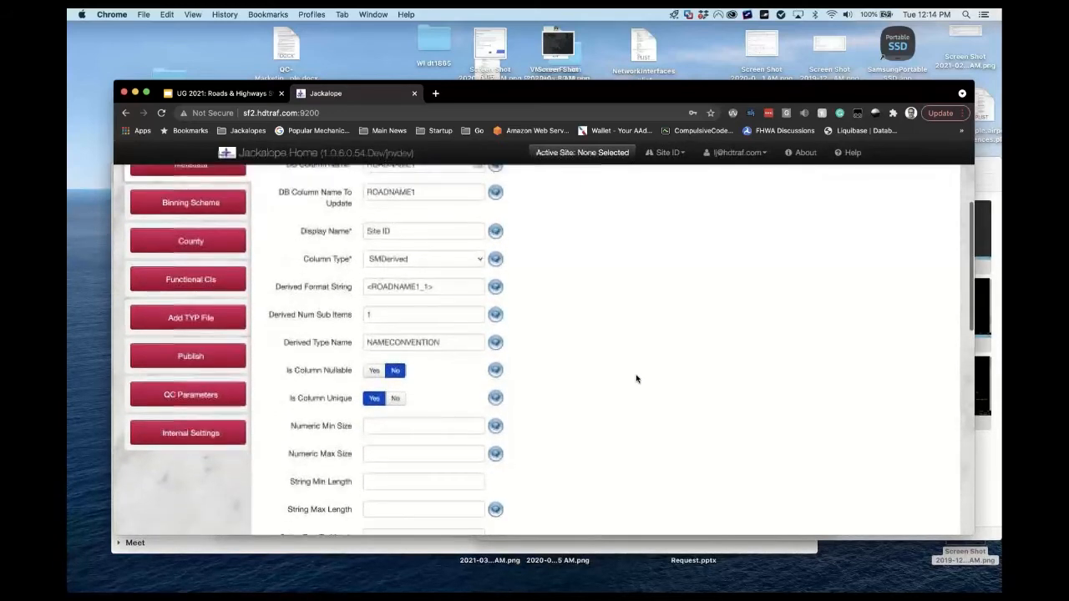
pyautogui.scroll(-3, 637, 380)
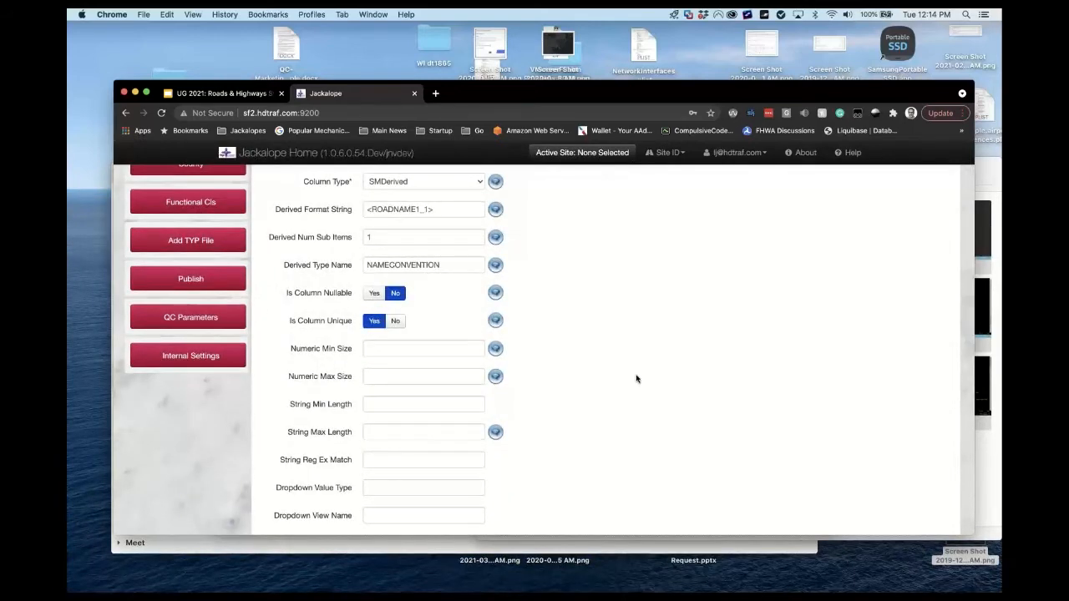
pyautogui.scroll(-15, 636, 380)
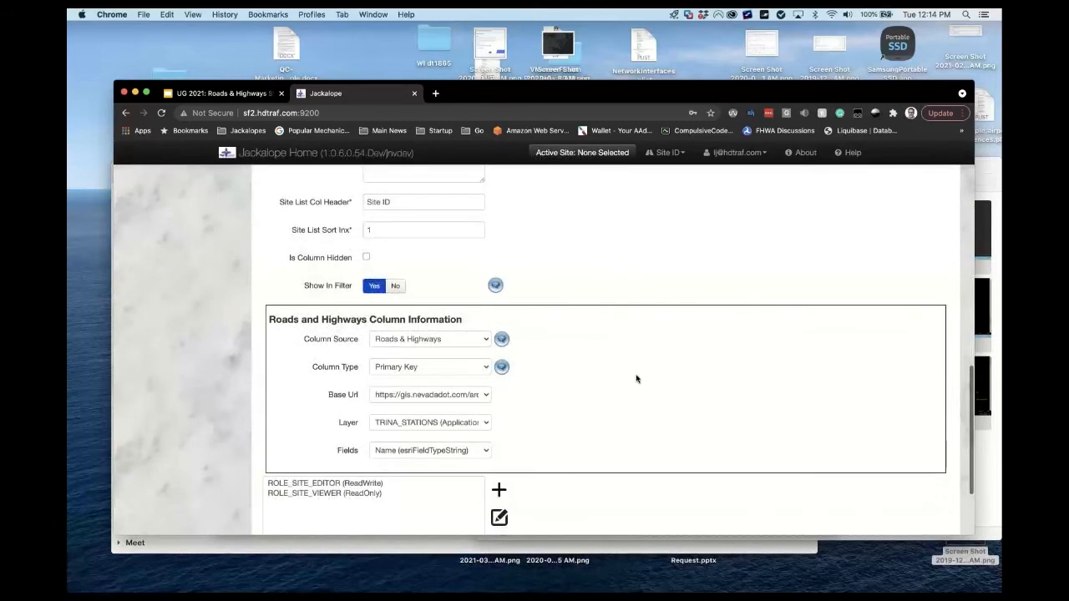
pyautogui.scroll(2, 637, 379)
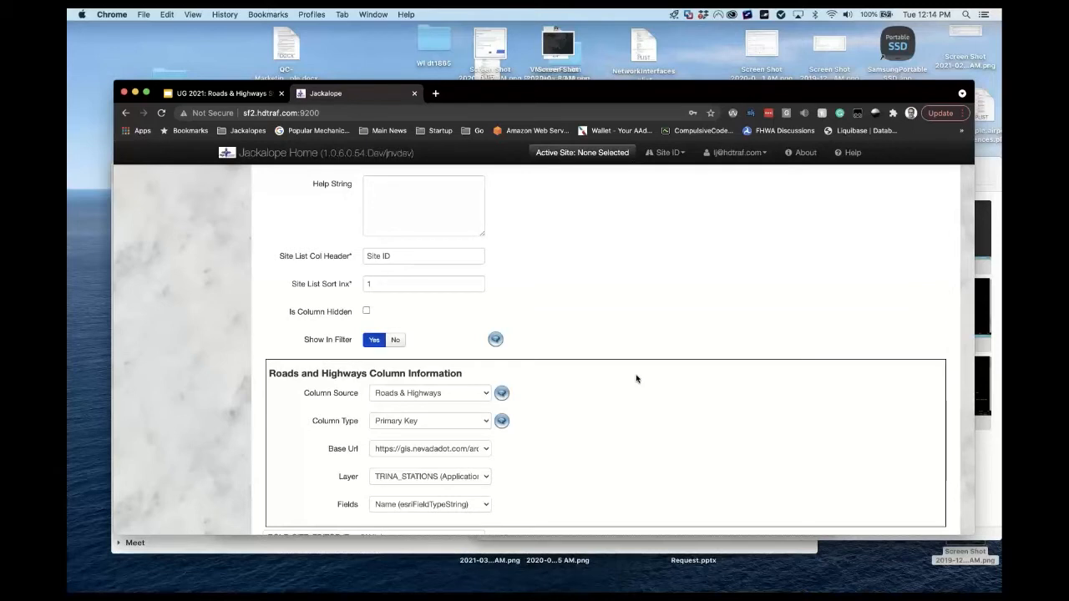
pyautogui.scroll(-2, 636, 380)
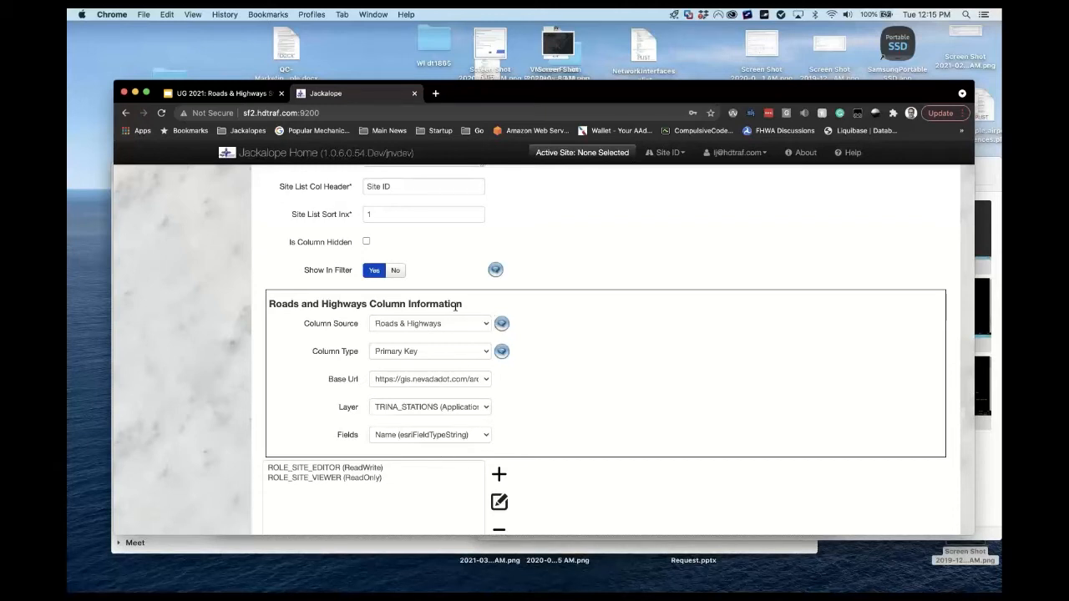
pyautogui.click(486, 325)
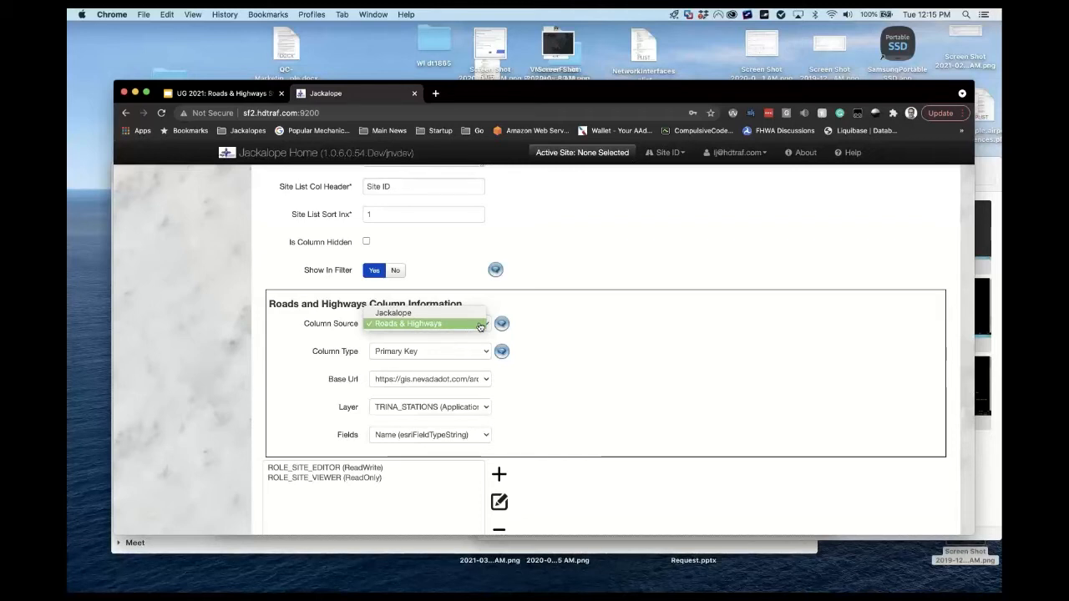
pyautogui.click(563, 325)
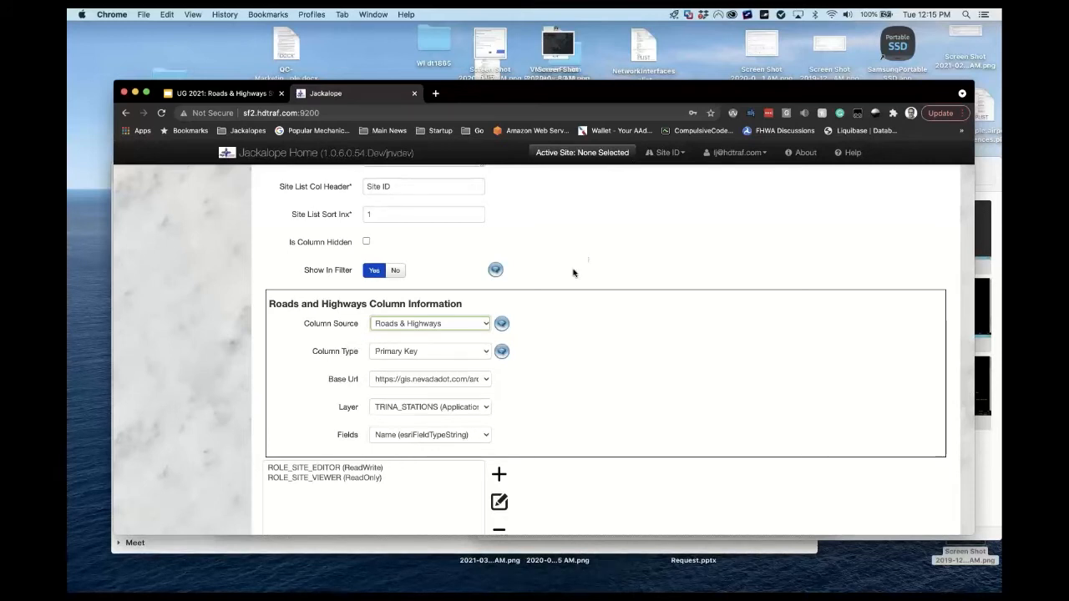
pyautogui.click(484, 355)
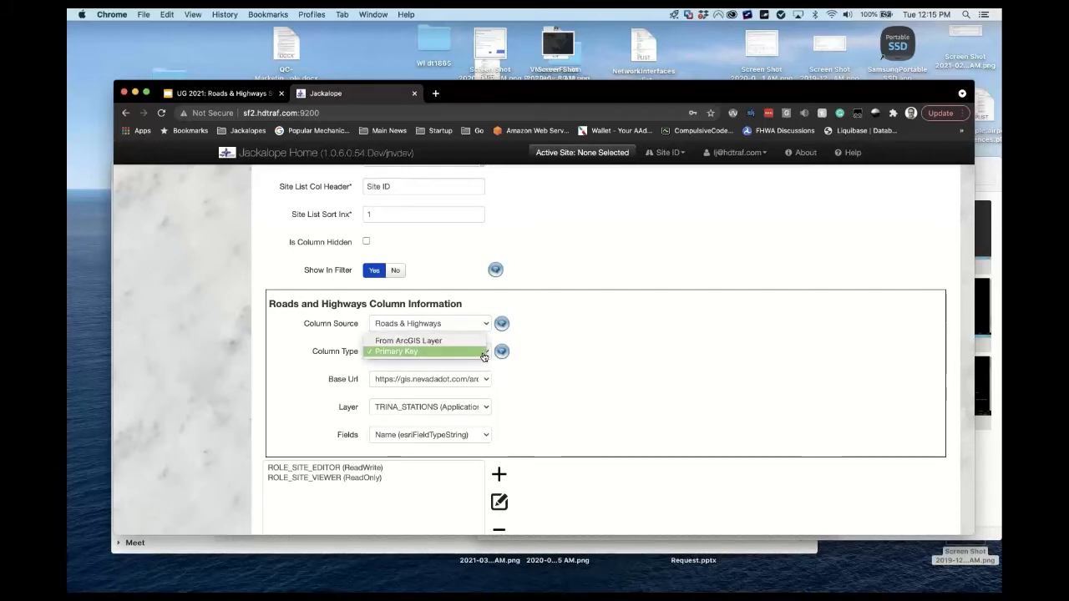
pyautogui.click(562, 350)
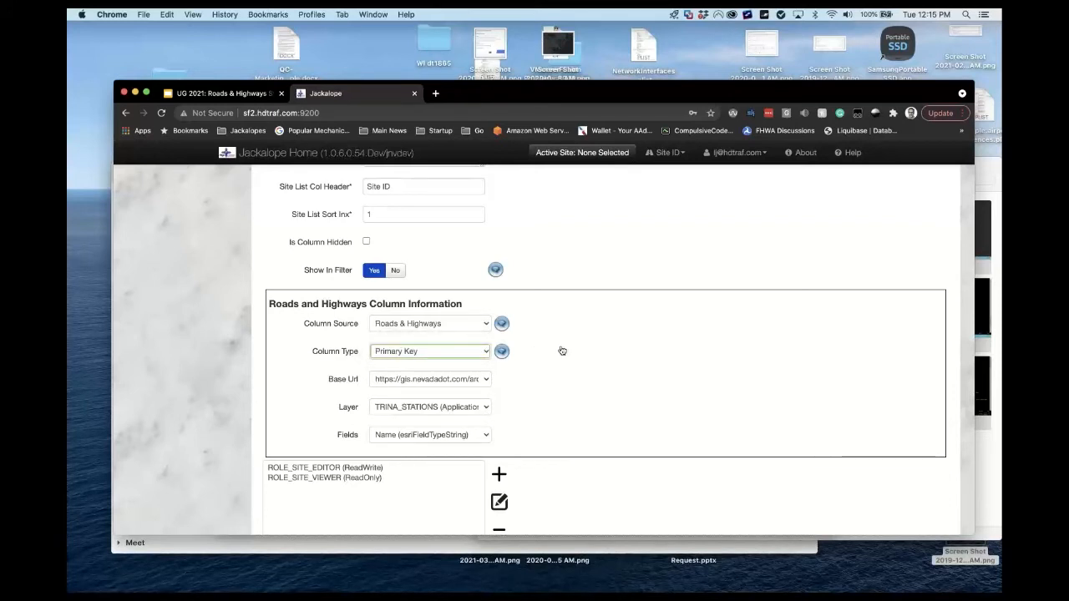
pyautogui.click(486, 382)
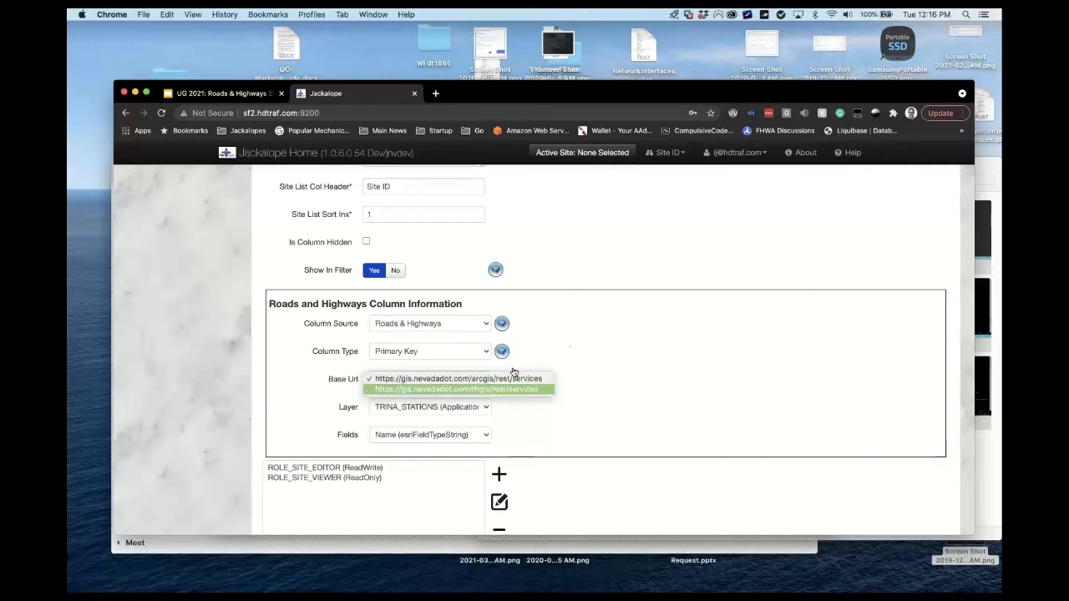
pyautogui.click(620, 352)
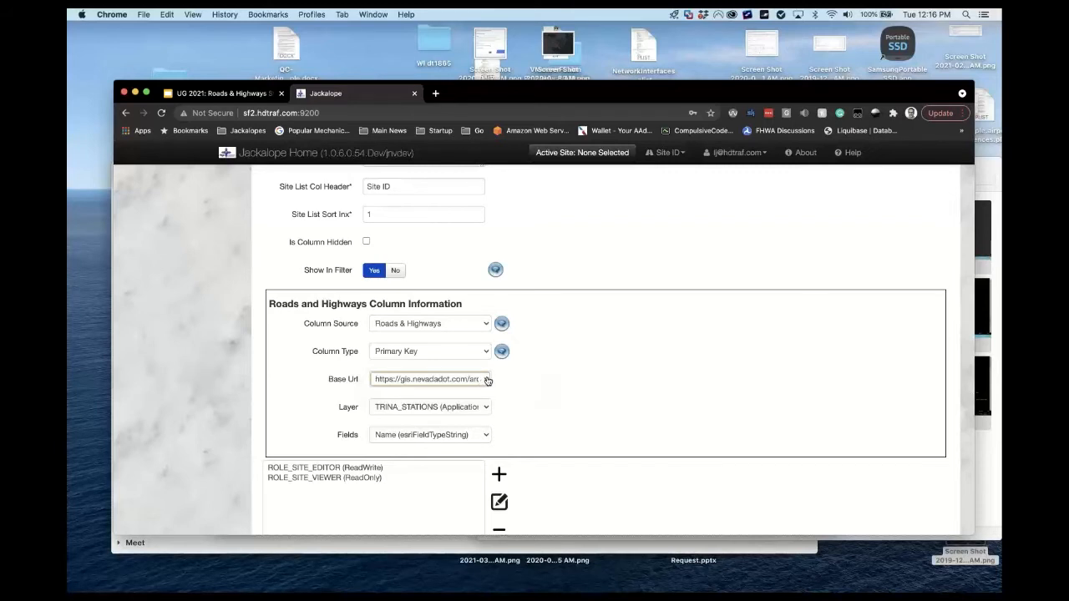
pyautogui.click(489, 380)
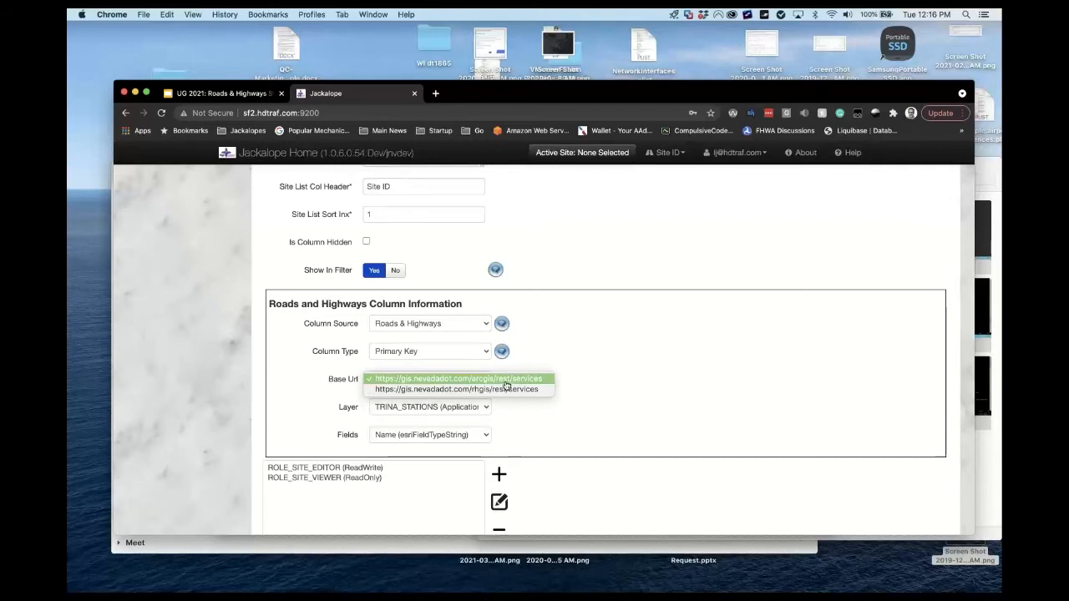
pyautogui.click(639, 358)
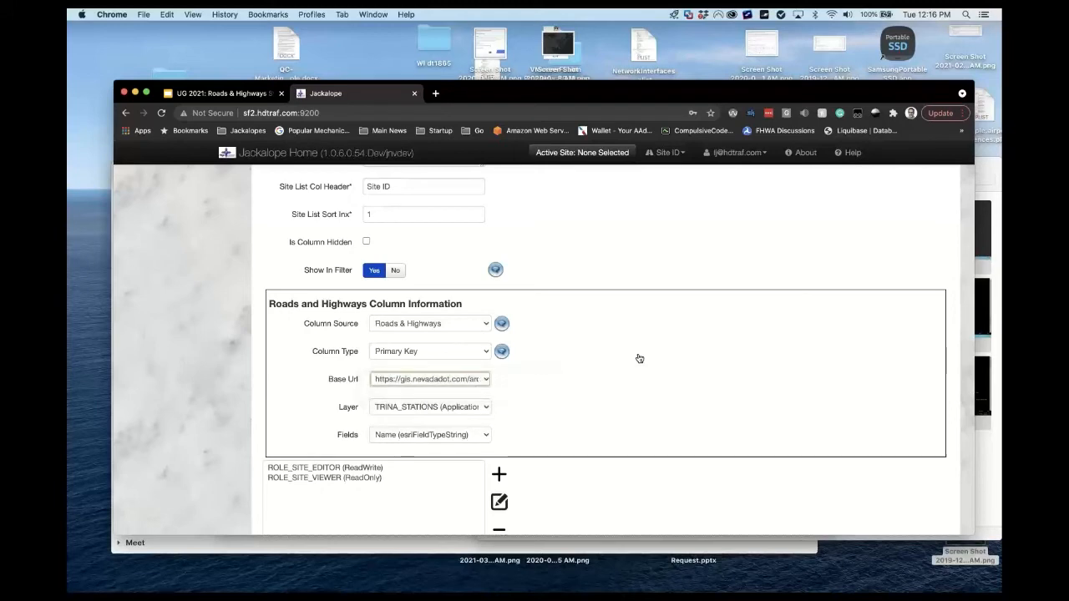
# Keep TRINA_STATIONS as the layer and list its fields, such as Name (esriFieldTypeString).
pyautogui.click(485, 409)
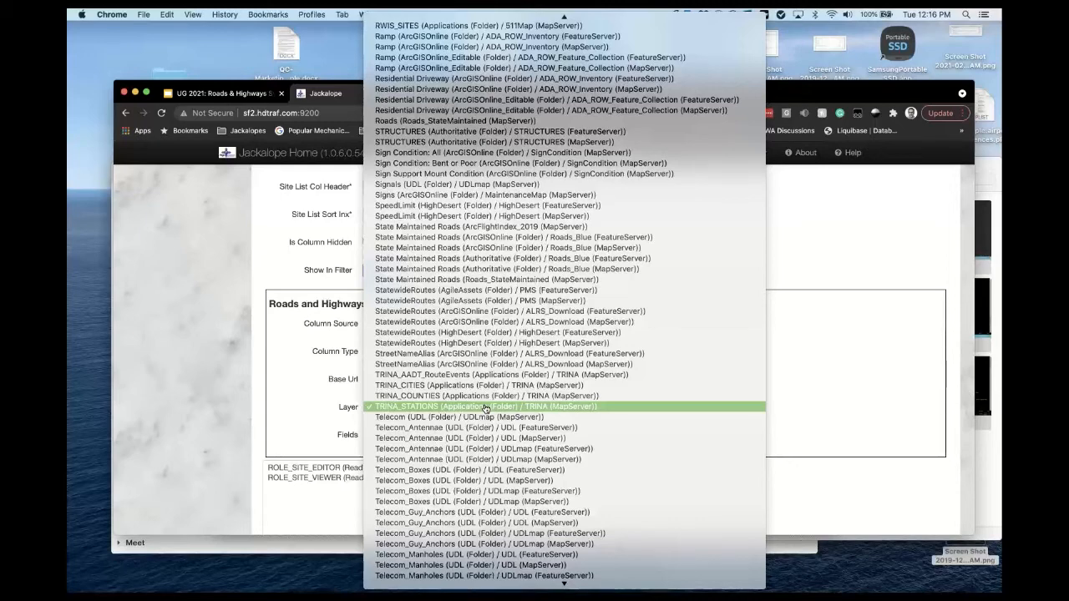
pyautogui.scroll(15, 486, 408)
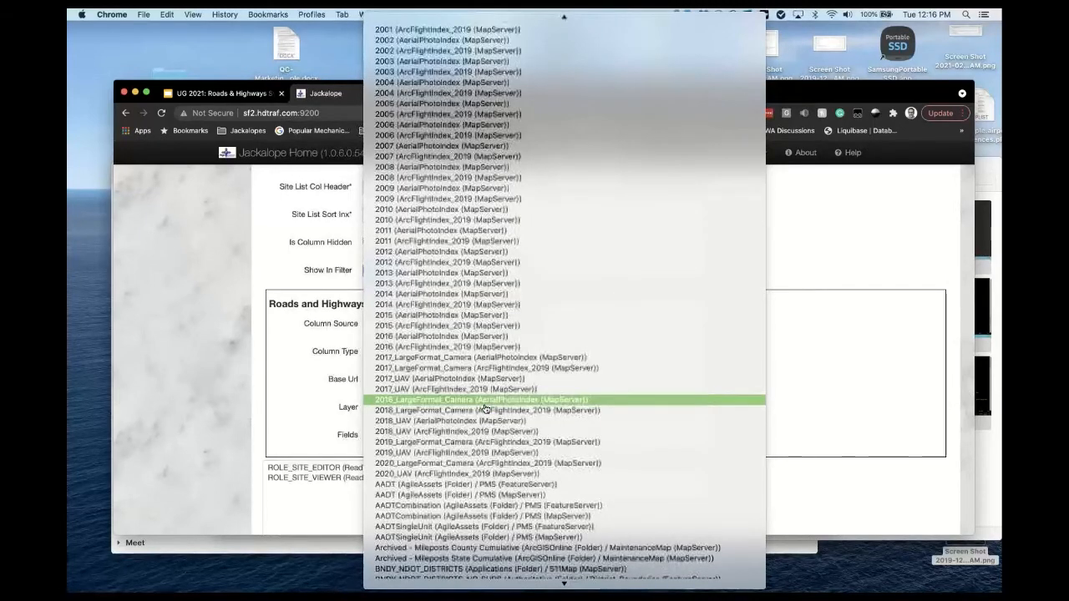
pyautogui.scroll(-15, 486, 409)
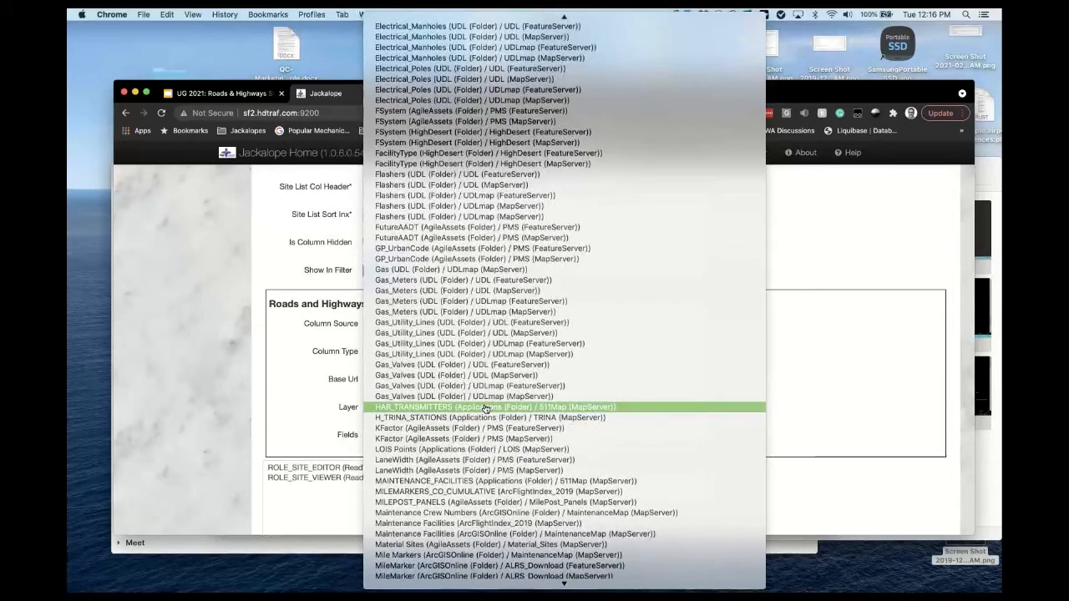
pyautogui.scroll(-10, 486, 409)
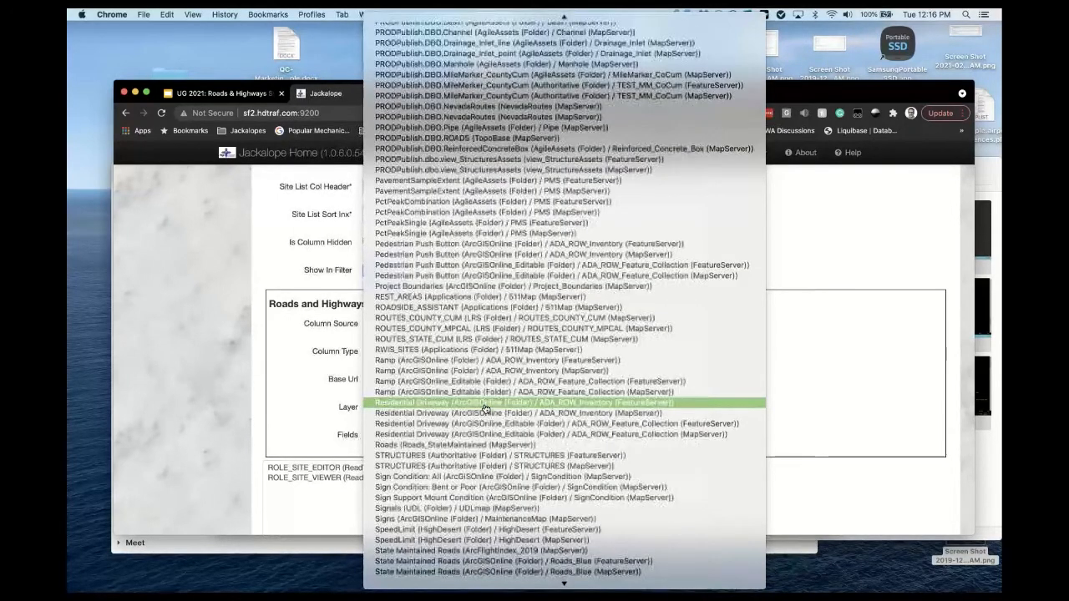
pyautogui.scroll(-10, 486, 409)
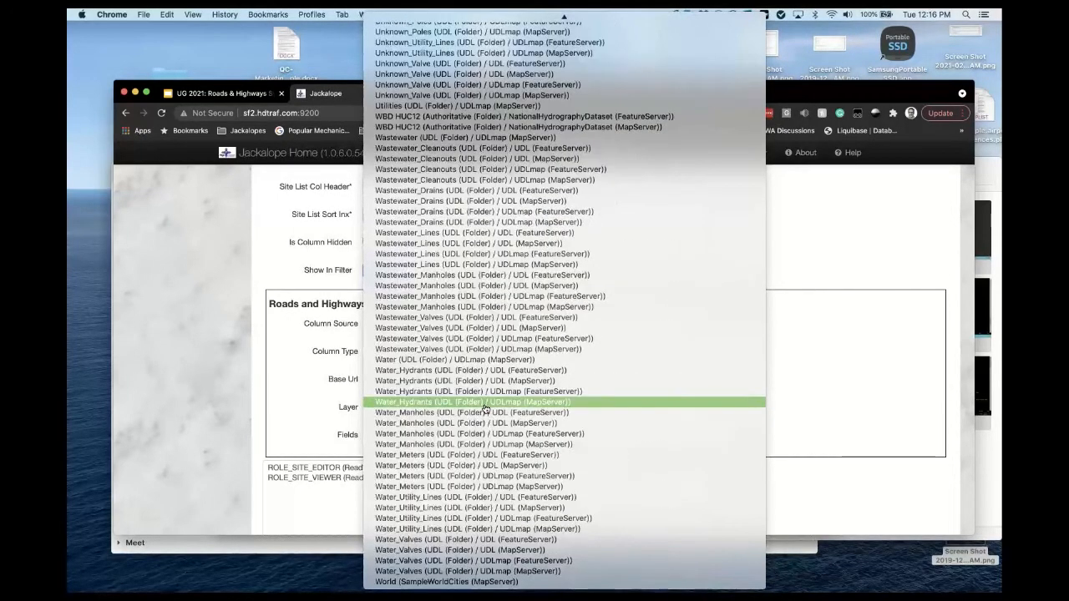
pyautogui.scroll(4, 487, 409)
pyautogui.scroll(8, 486, 409)
pyautogui.click(270, 392)
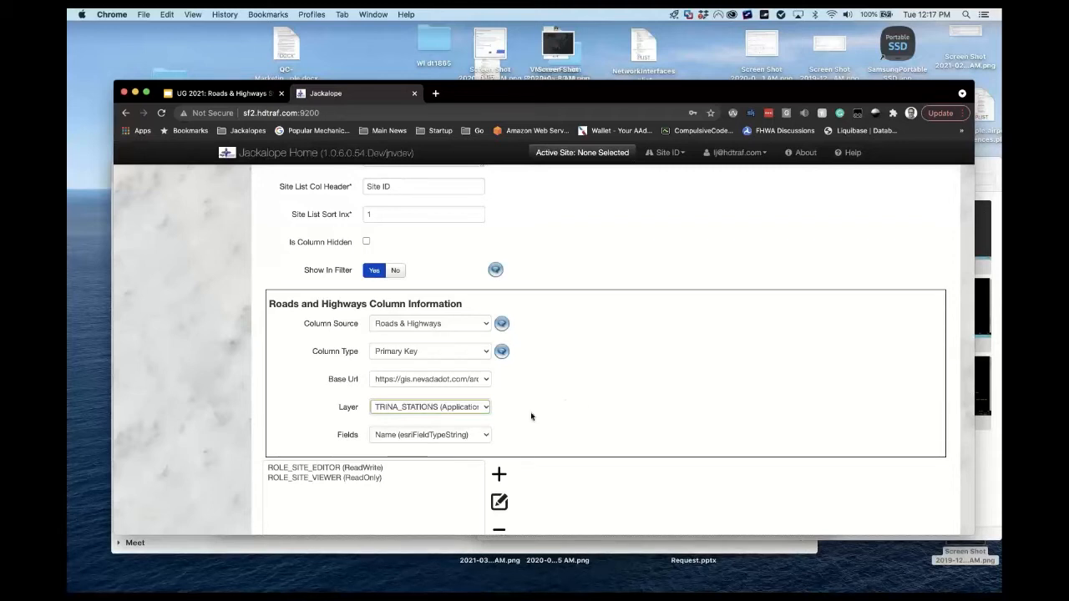
pyautogui.click(487, 436)
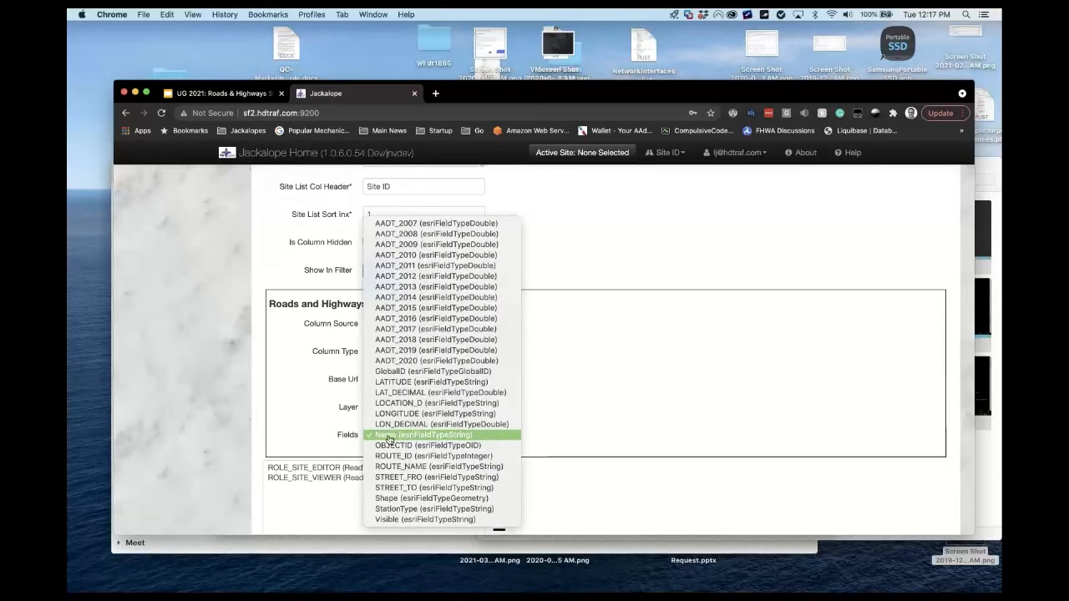
pyautogui.click(312, 427)
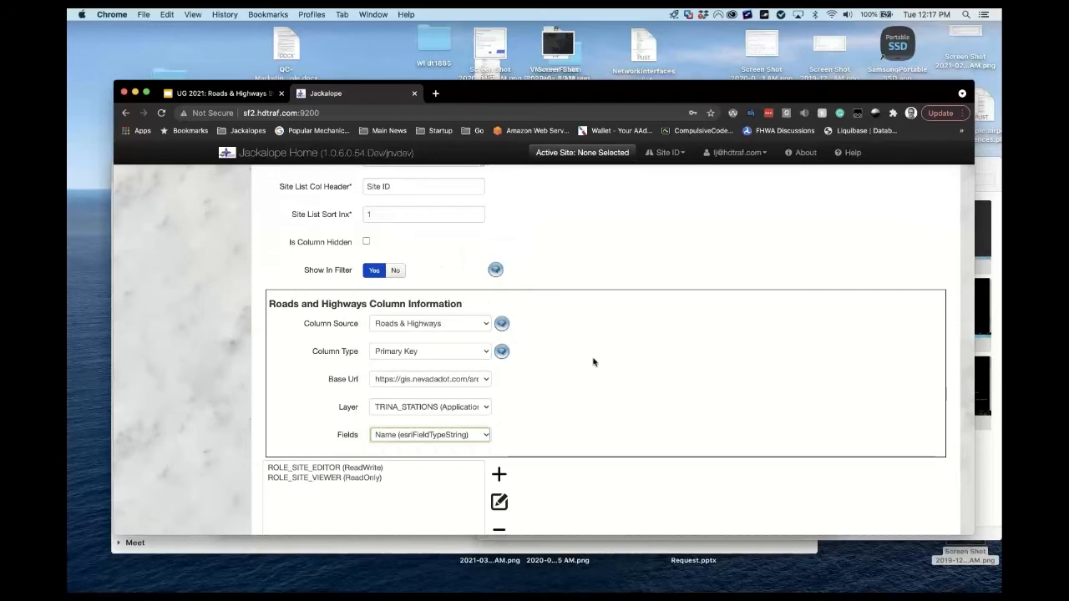
pyautogui.scroll(10, 593, 361)
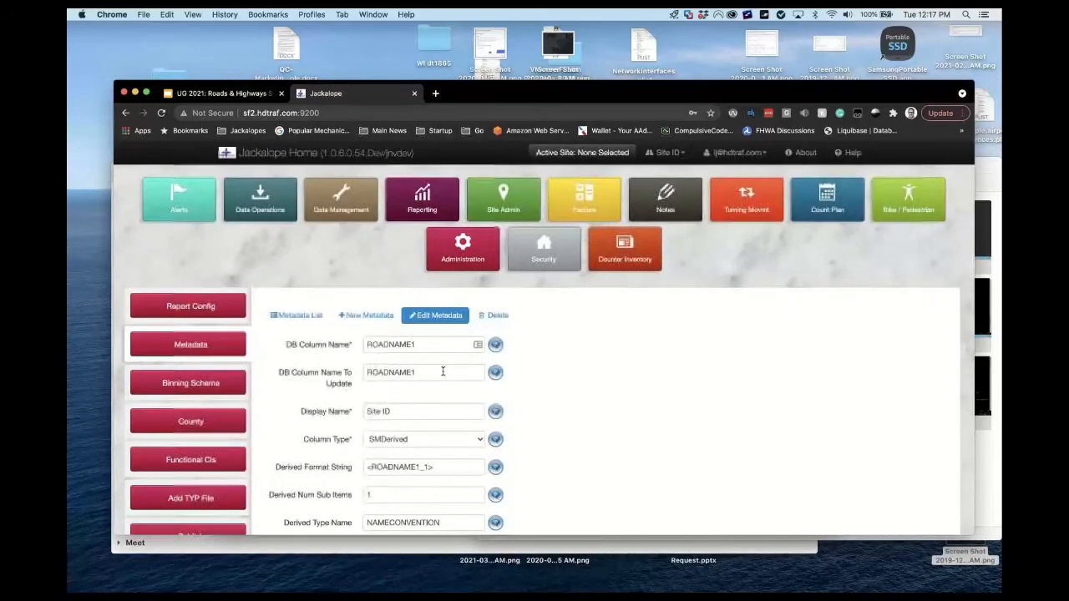
pyautogui.click(443, 372)
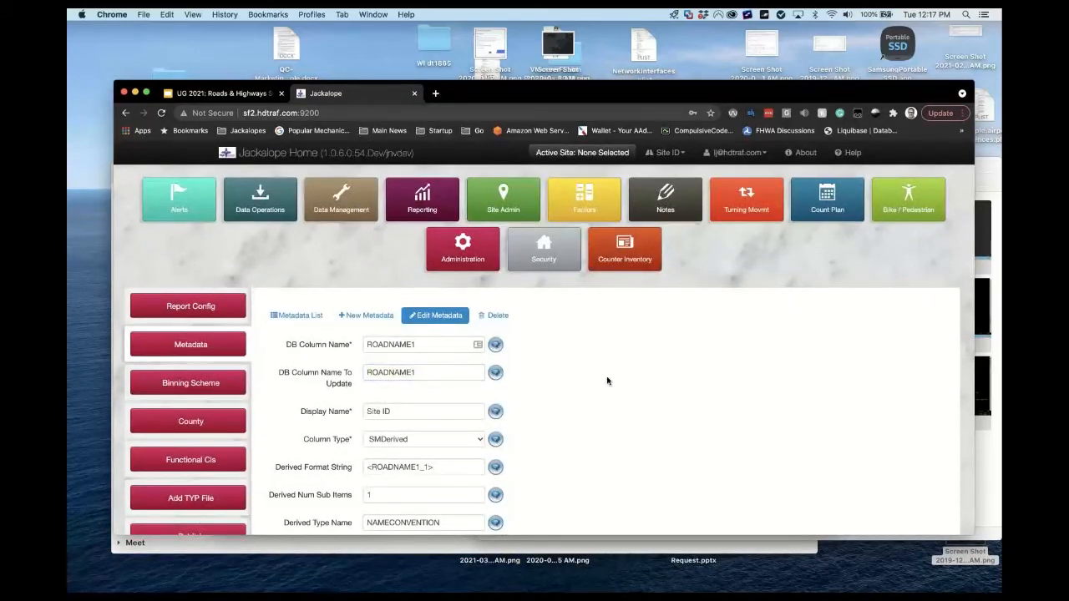
pyautogui.scroll(-10, 608, 380)
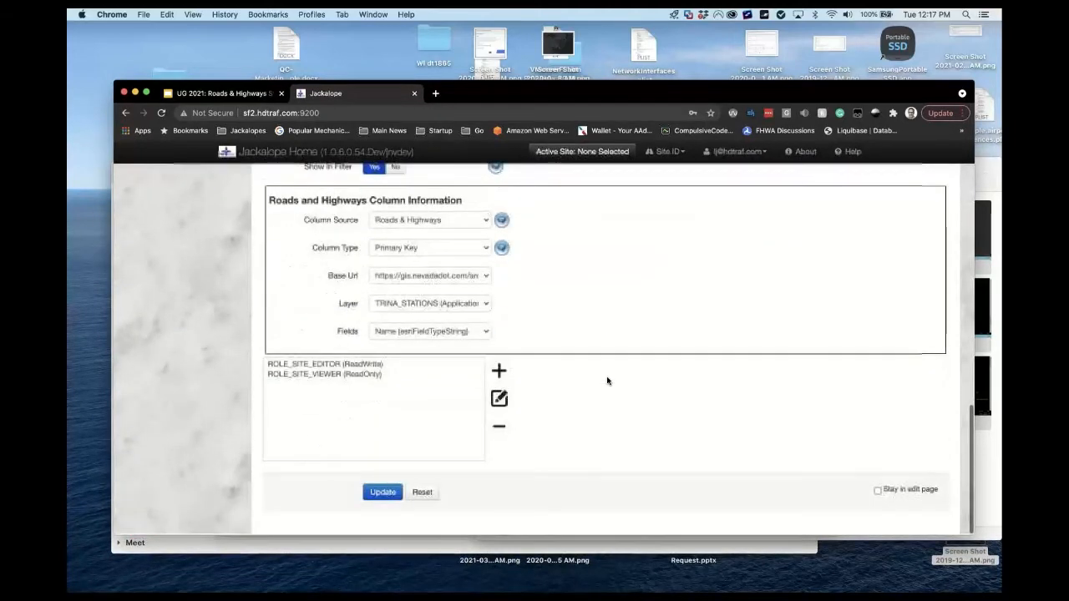
pyautogui.scroll(2, 607, 381)
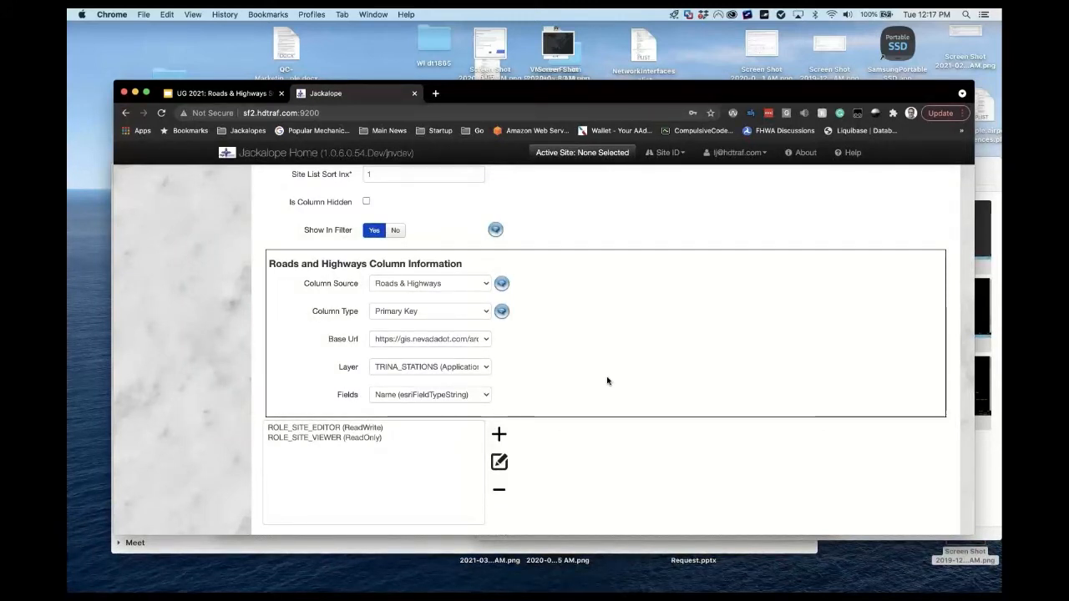
pyautogui.moveTo(655, 589)
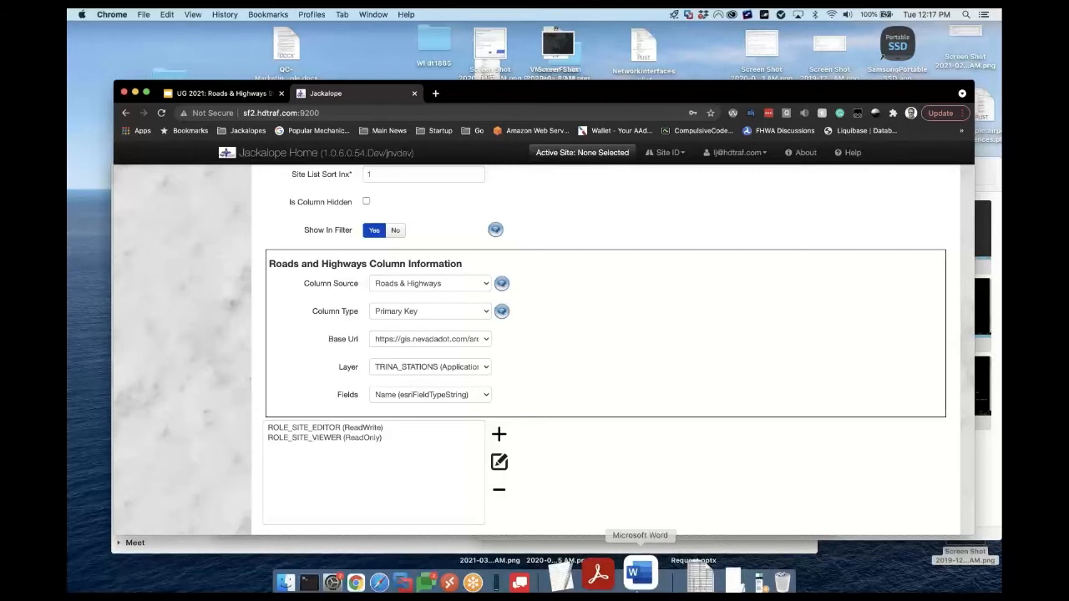
pyautogui.click(516, 566)
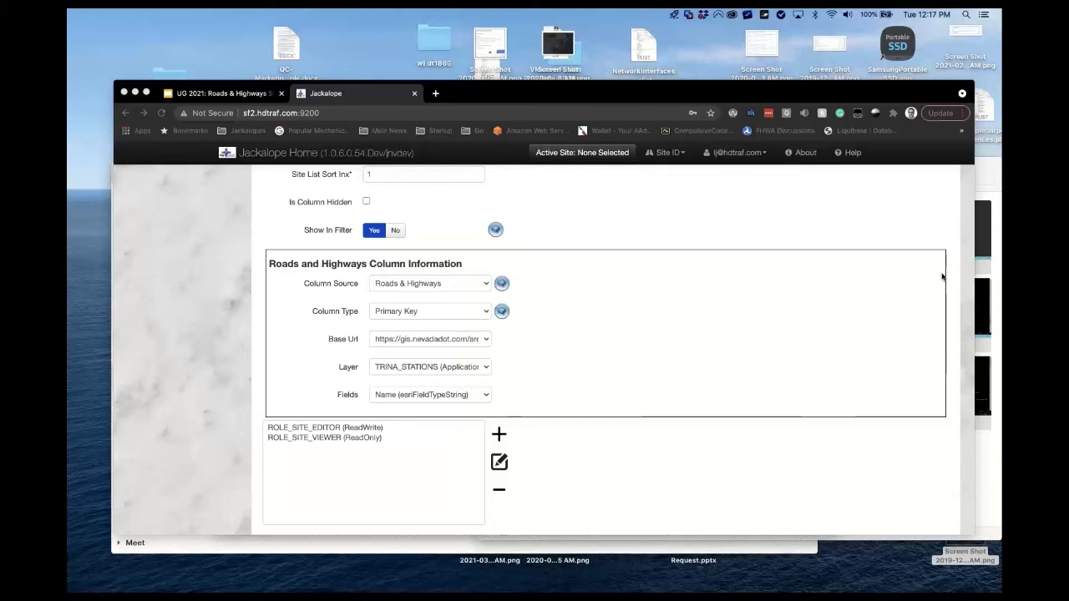
pyautogui.click(800, 313)
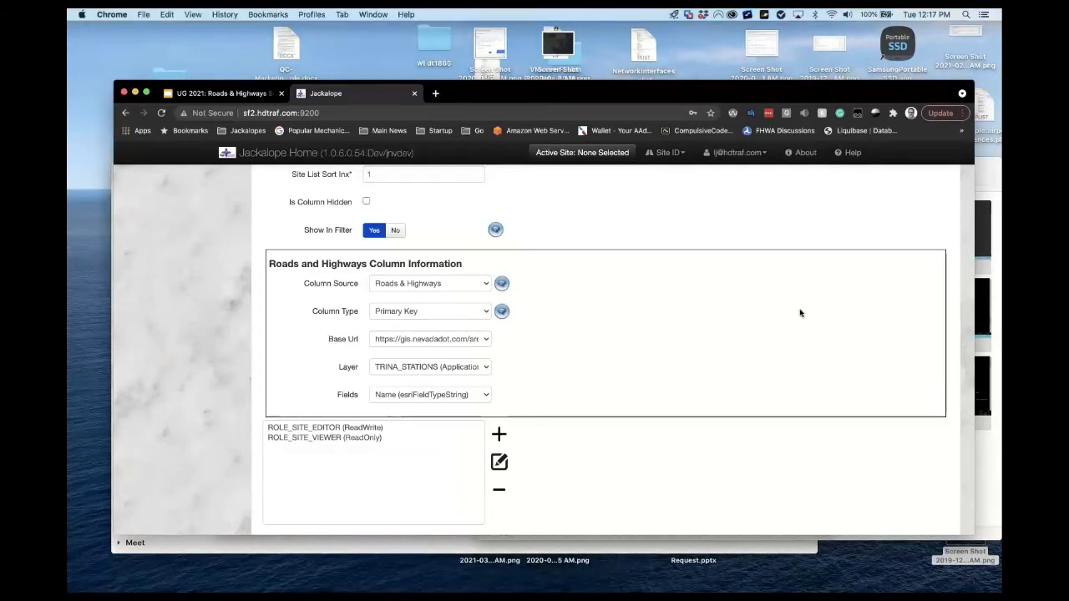
pyautogui.scroll(2, 800, 314)
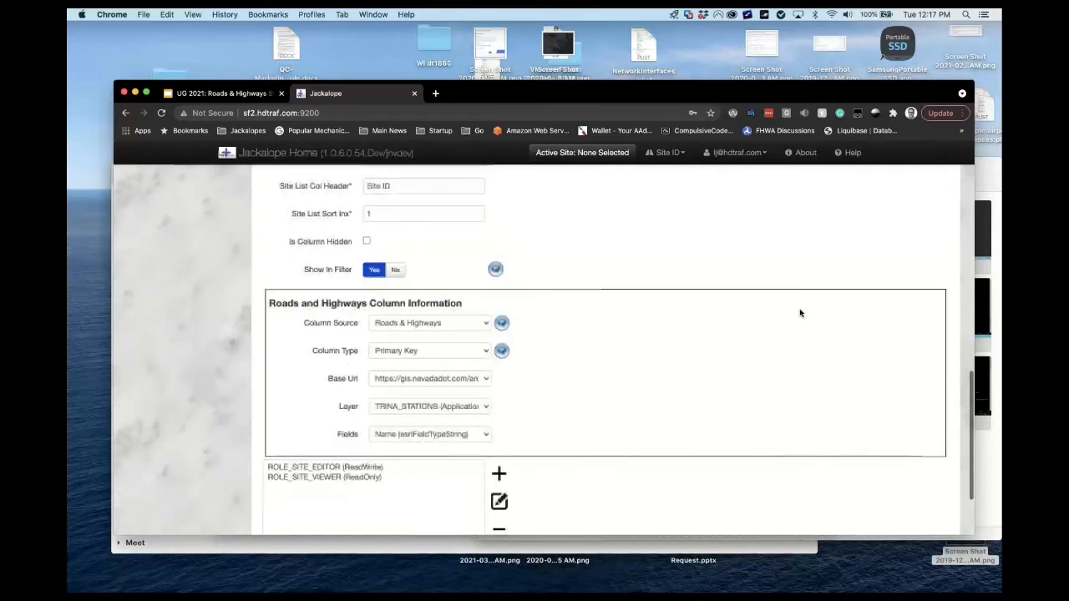
pyautogui.scroll(-3, 800, 313)
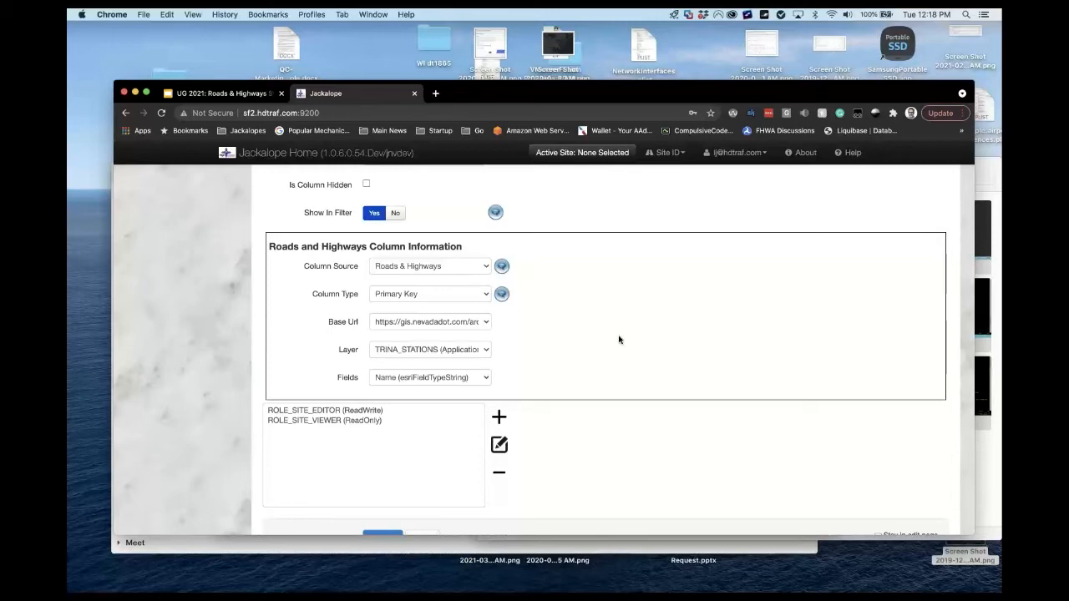
pyautogui.scroll(10, 619, 340)
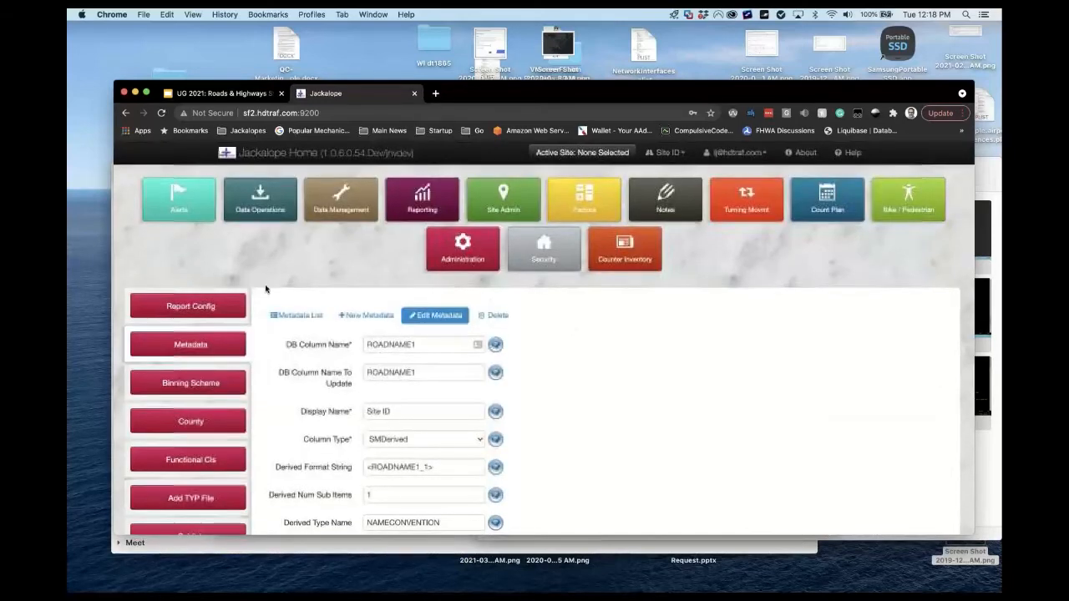
# Open the County Name row from the Site Metadata list and review its COUNTY_NAME/COUNTY_ID settings.
pyautogui.click(291, 314)
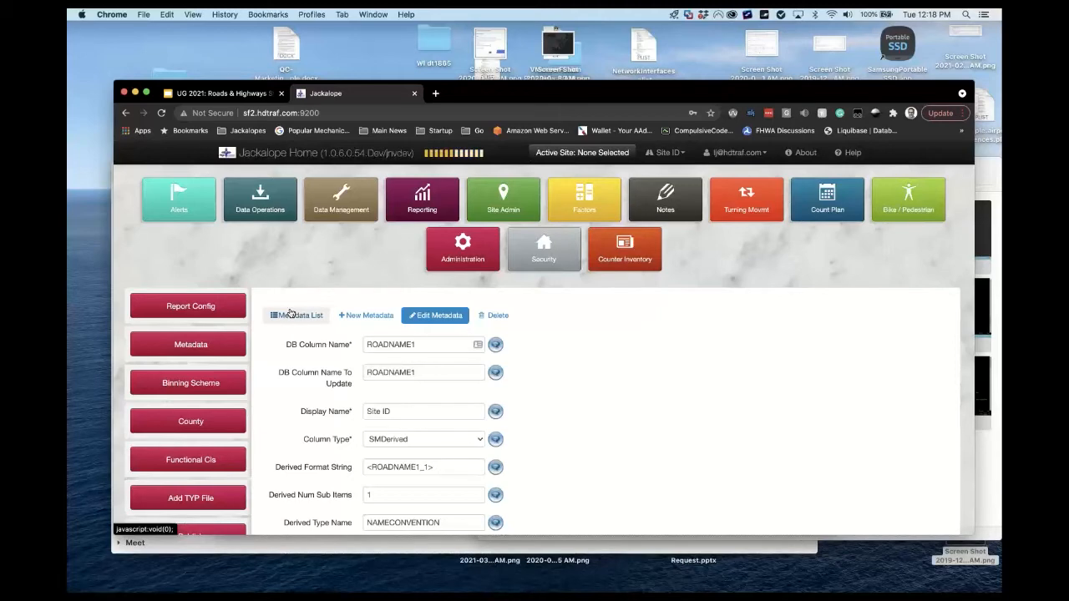
pyautogui.click(290, 315)
pyautogui.scroll(-2, 539, 317)
pyautogui.scroll(-2, 539, 318)
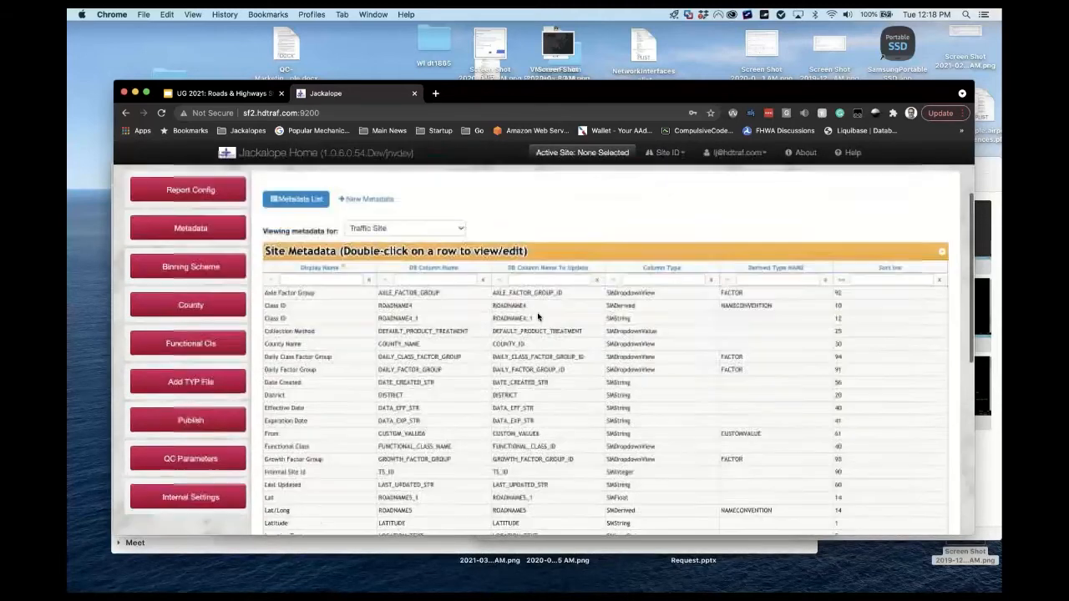
pyautogui.scroll(-3, 538, 318)
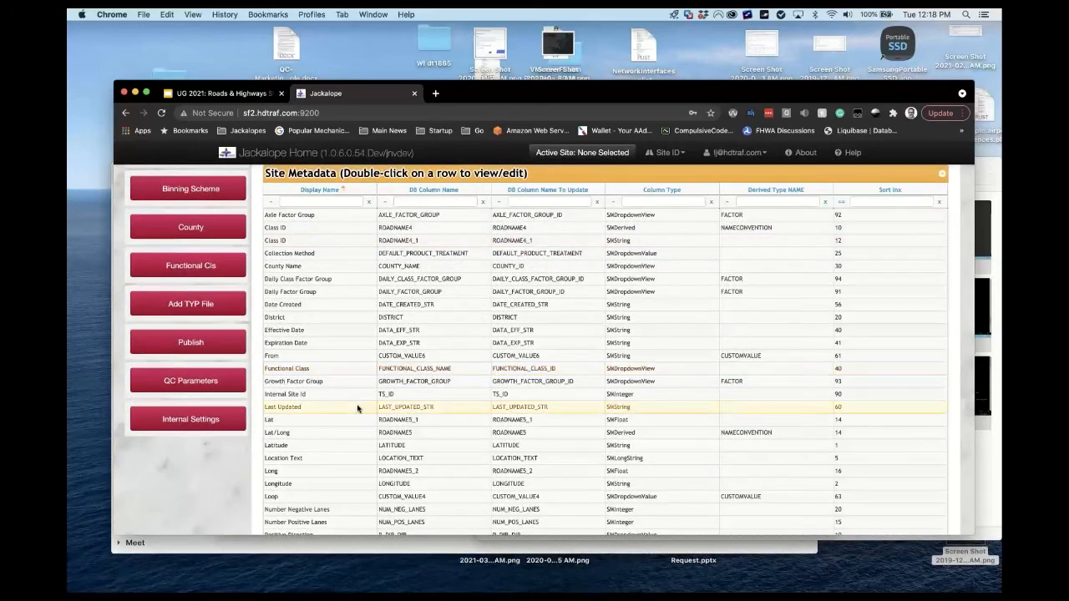
pyautogui.doubleClick(362, 269)
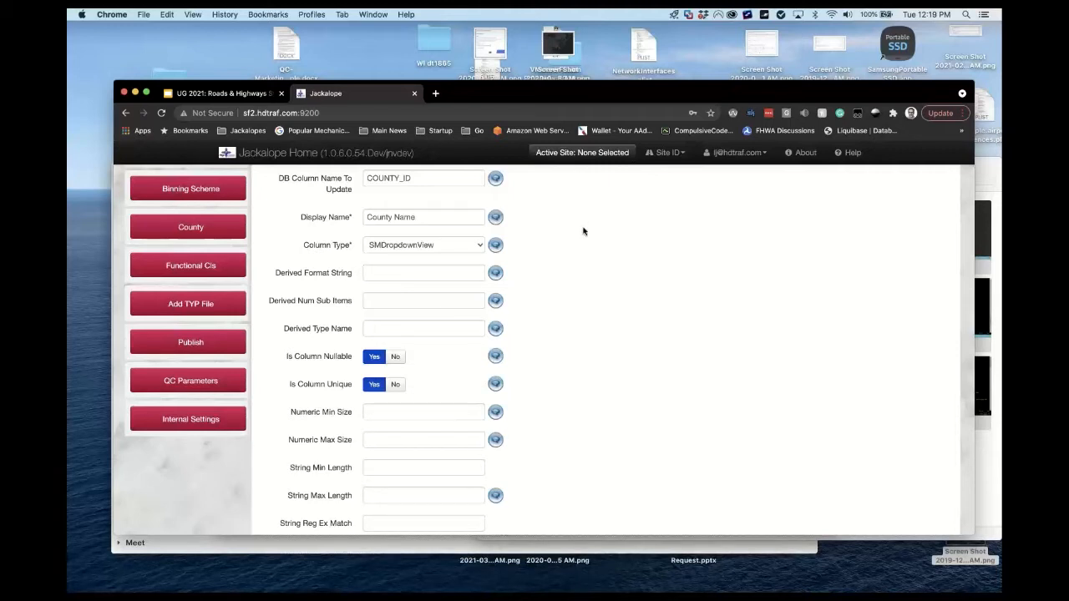
pyautogui.scroll(3, 583, 231)
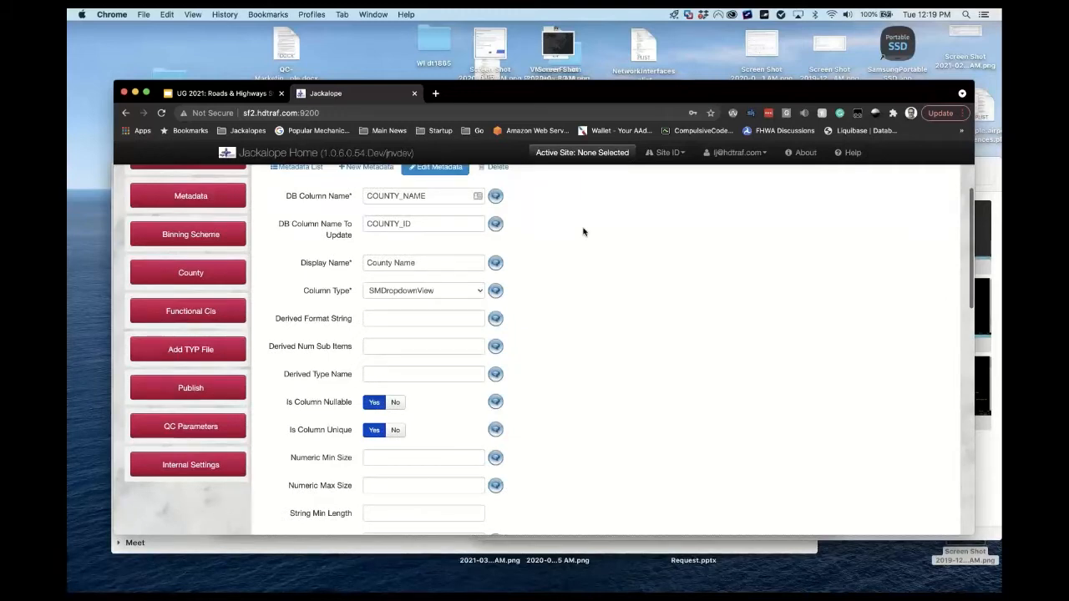
pyautogui.scroll(-10, 583, 231)
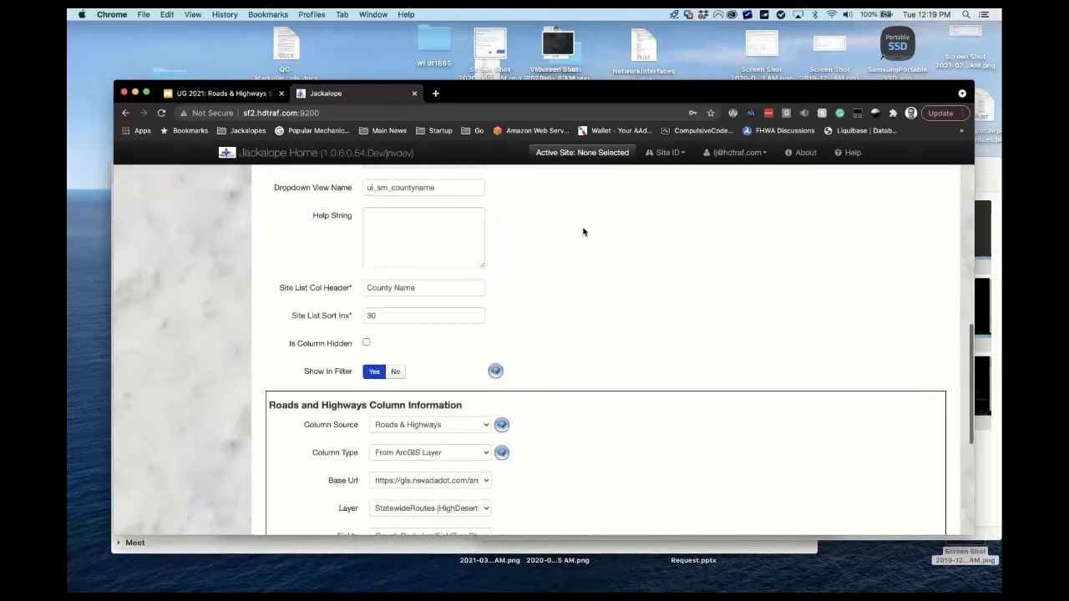
pyautogui.scroll(-2, 583, 231)
pyautogui.scroll(8, 583, 231)
pyautogui.scroll(3, 583, 231)
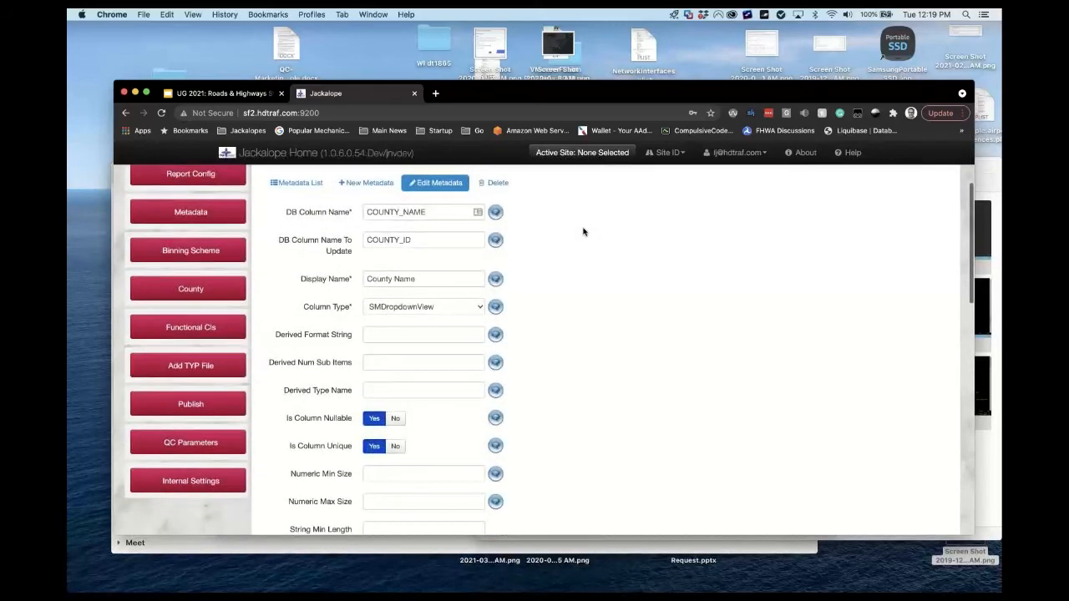
pyautogui.click(480, 308)
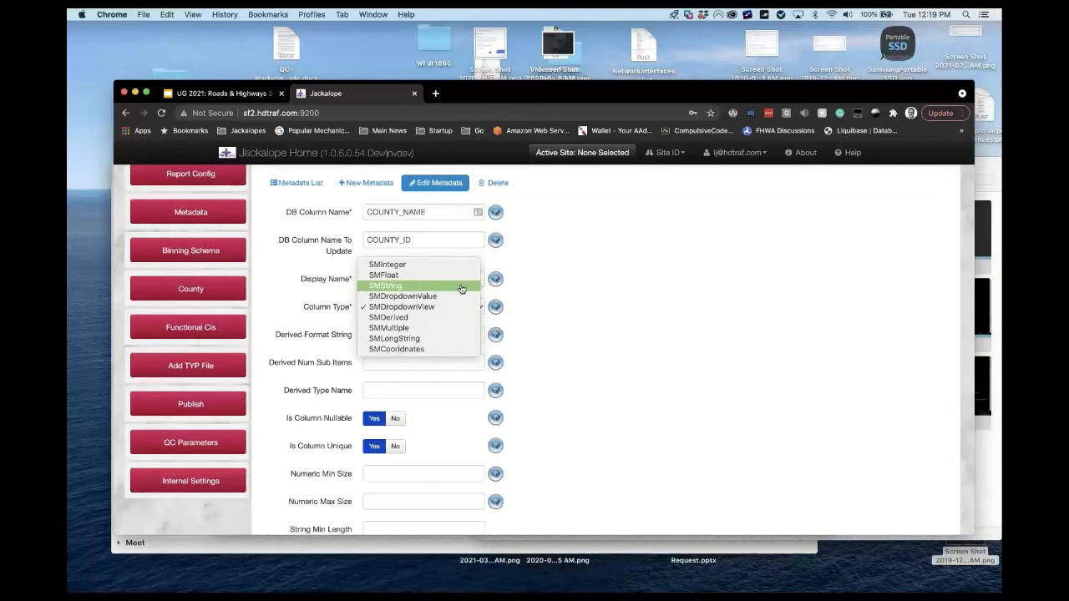
pyautogui.click(619, 294)
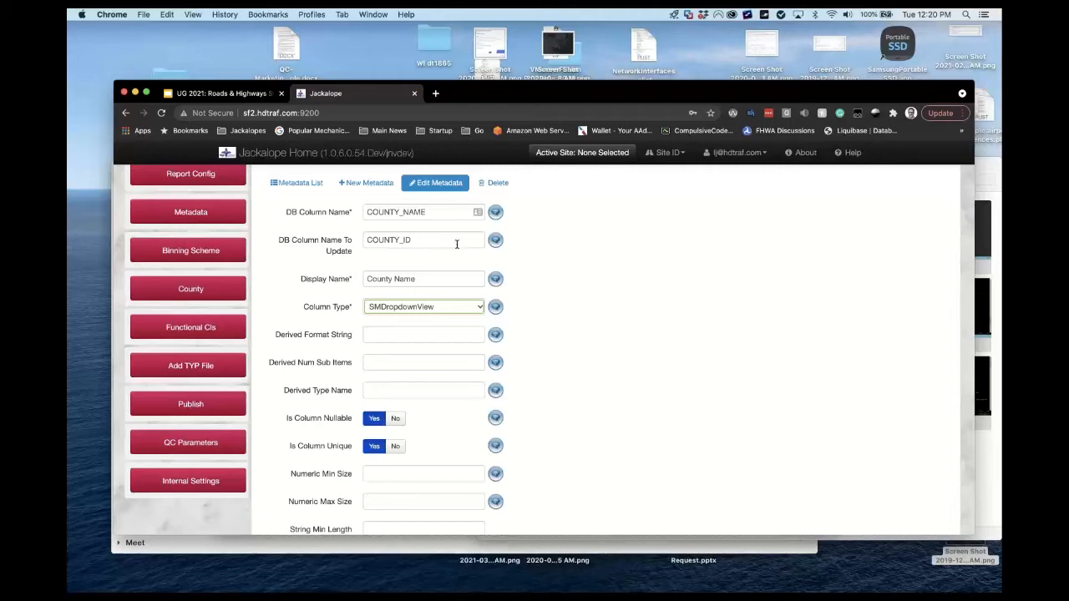
pyautogui.click(572, 295)
pyautogui.scroll(-15, 537, 298)
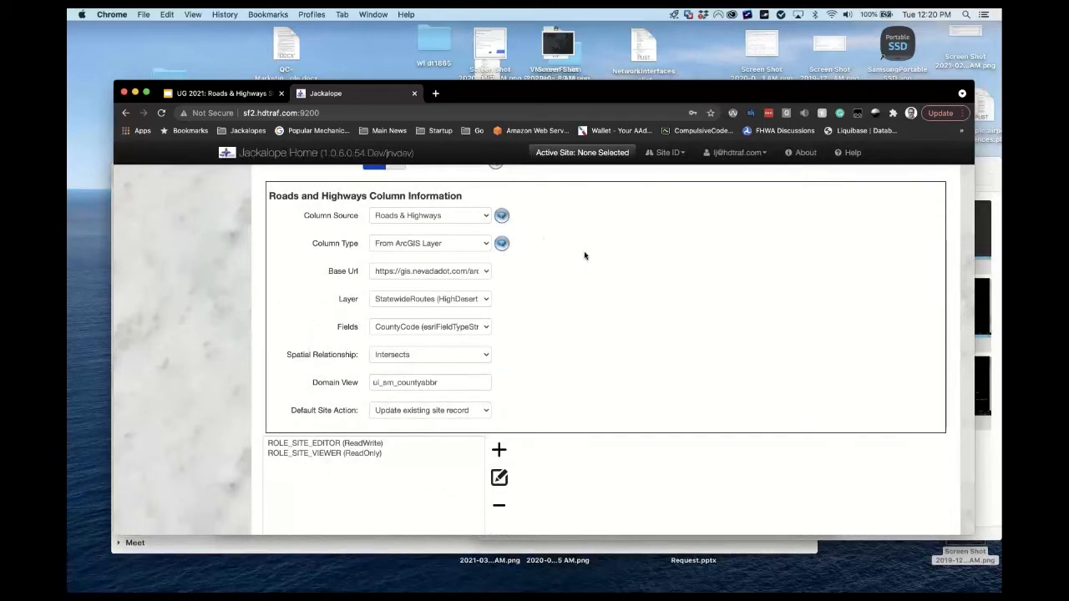
pyautogui.click(481, 220)
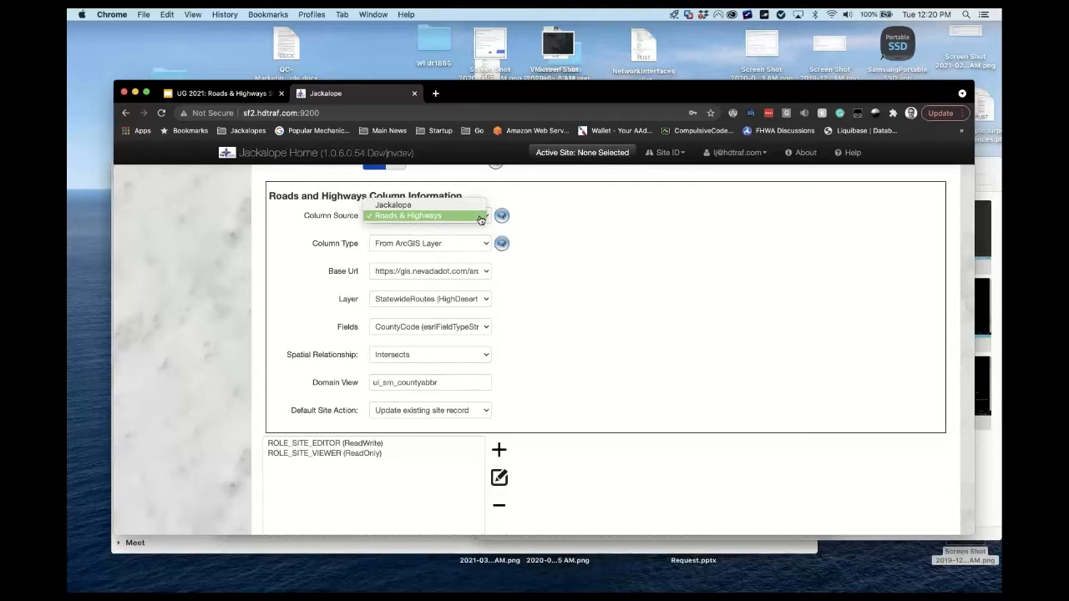
pyautogui.click(565, 219)
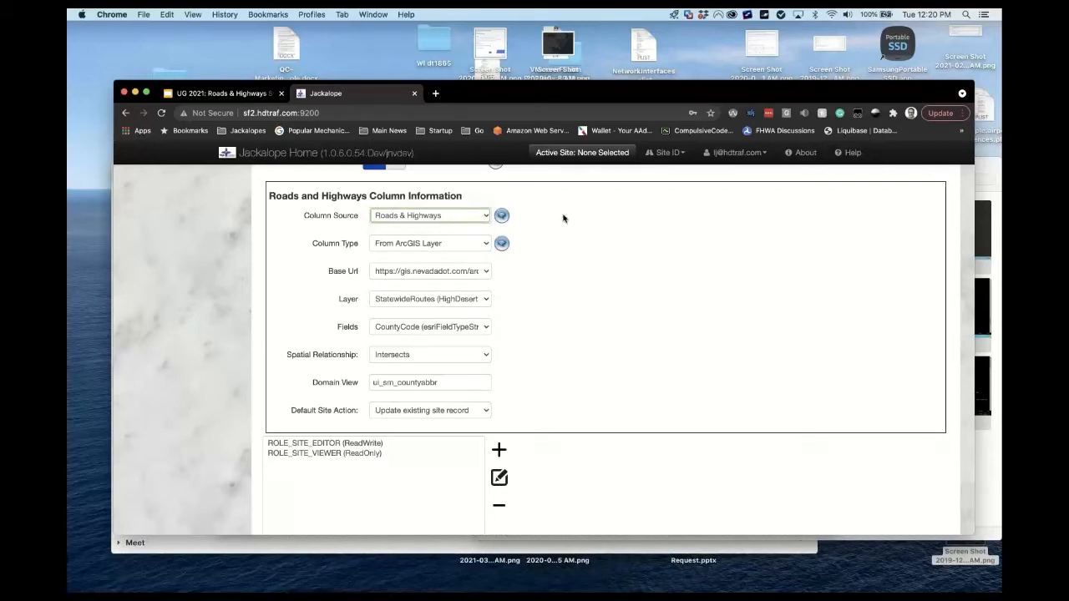
pyautogui.click(488, 243)
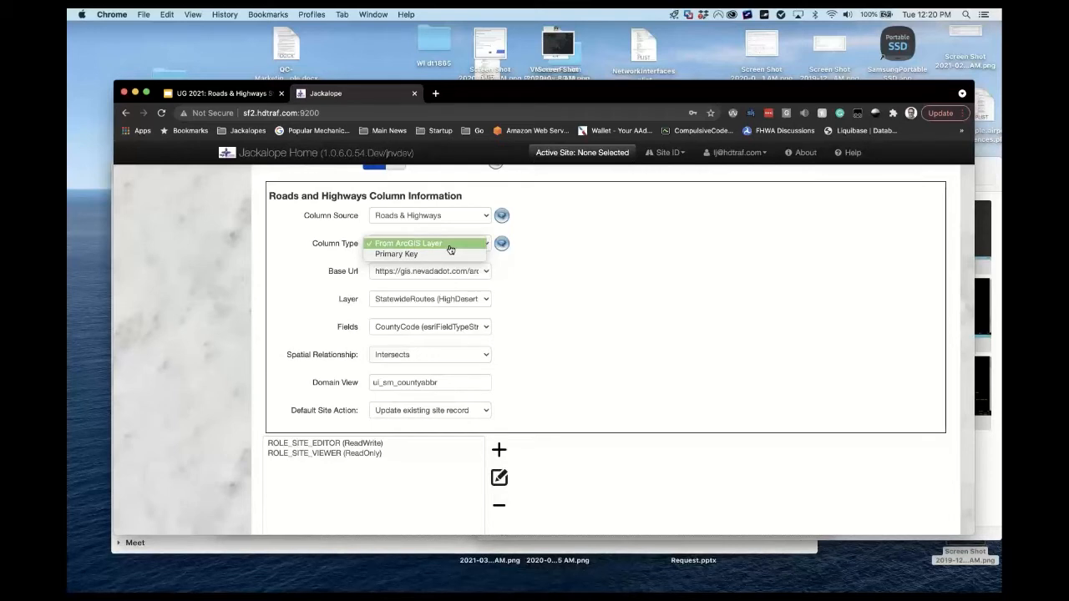
pyautogui.click(544, 243)
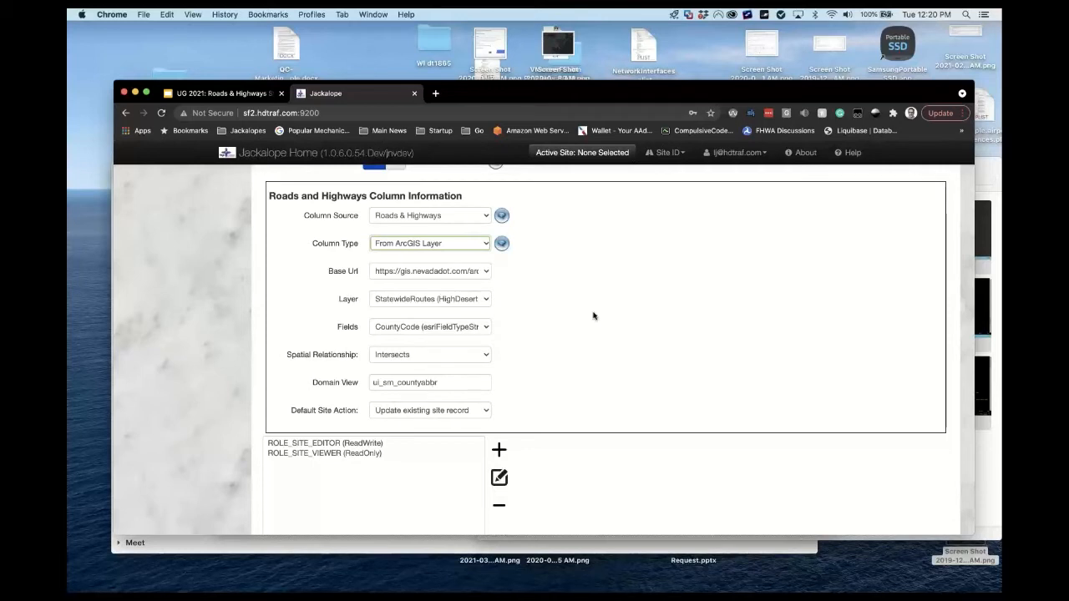
pyautogui.scroll(-2, 593, 316)
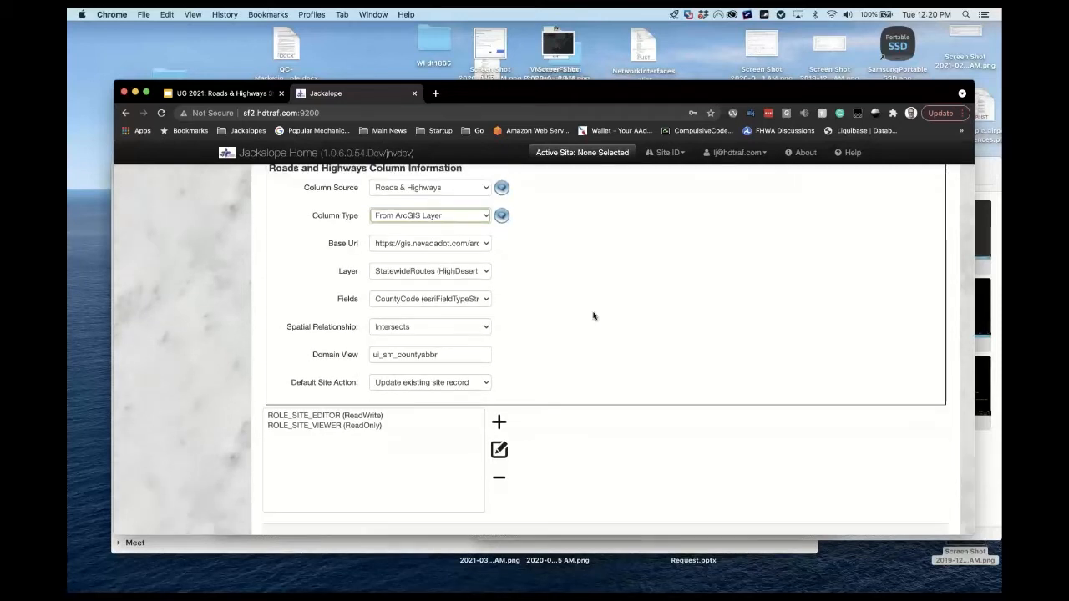
pyautogui.click(488, 244)
pyautogui.click(601, 232)
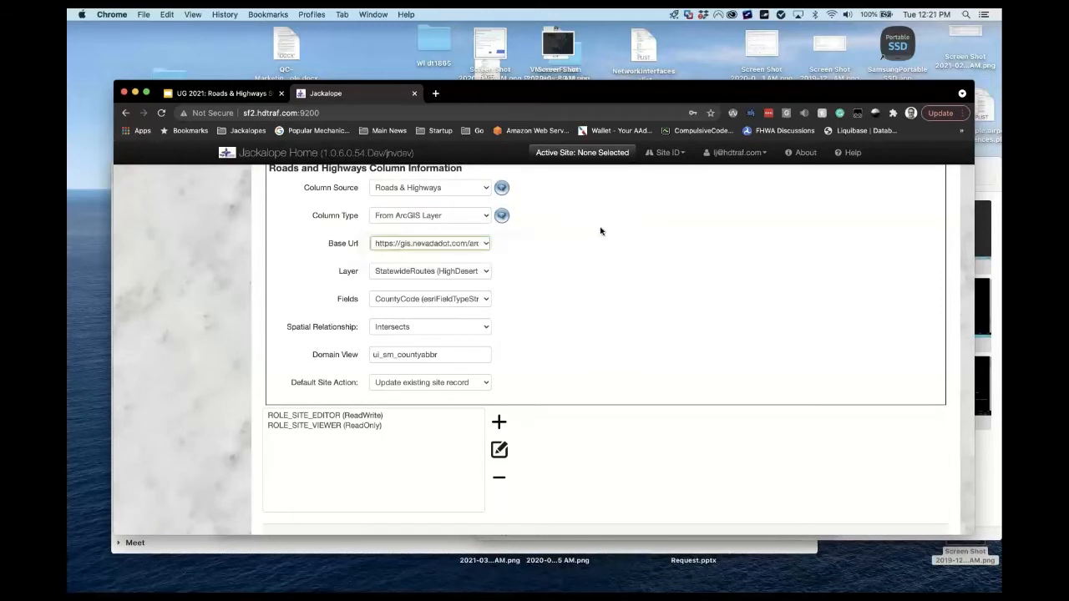
pyautogui.click(486, 272)
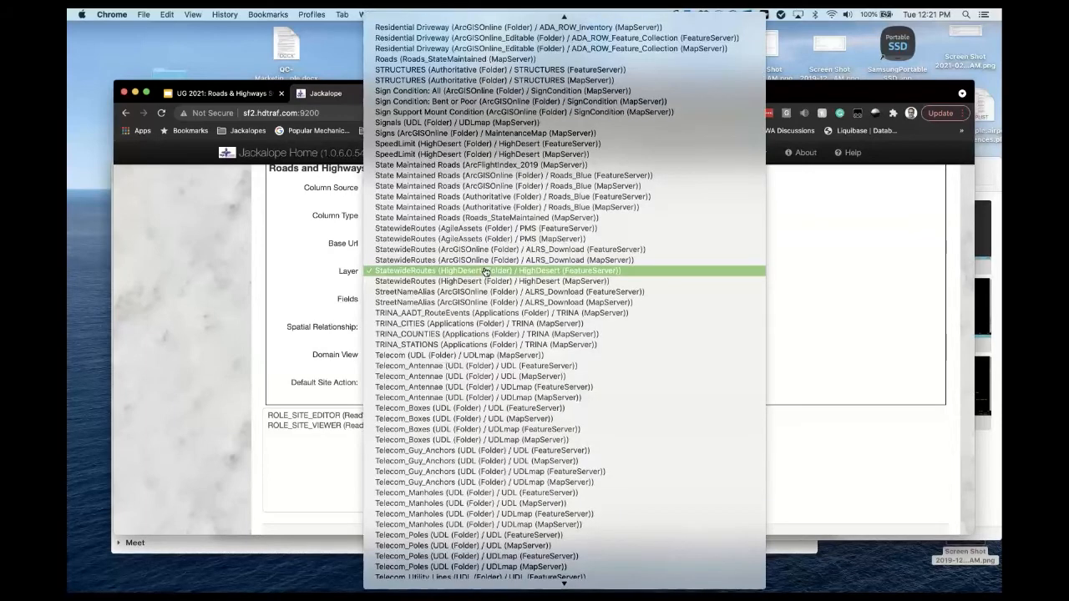
pyautogui.click(202, 304)
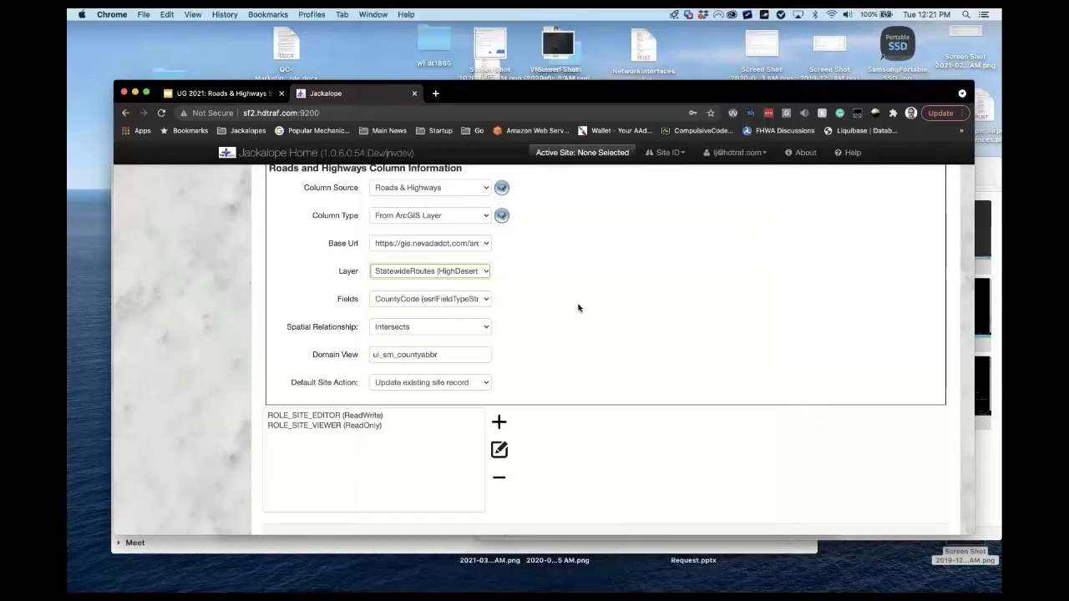
pyautogui.click(489, 300)
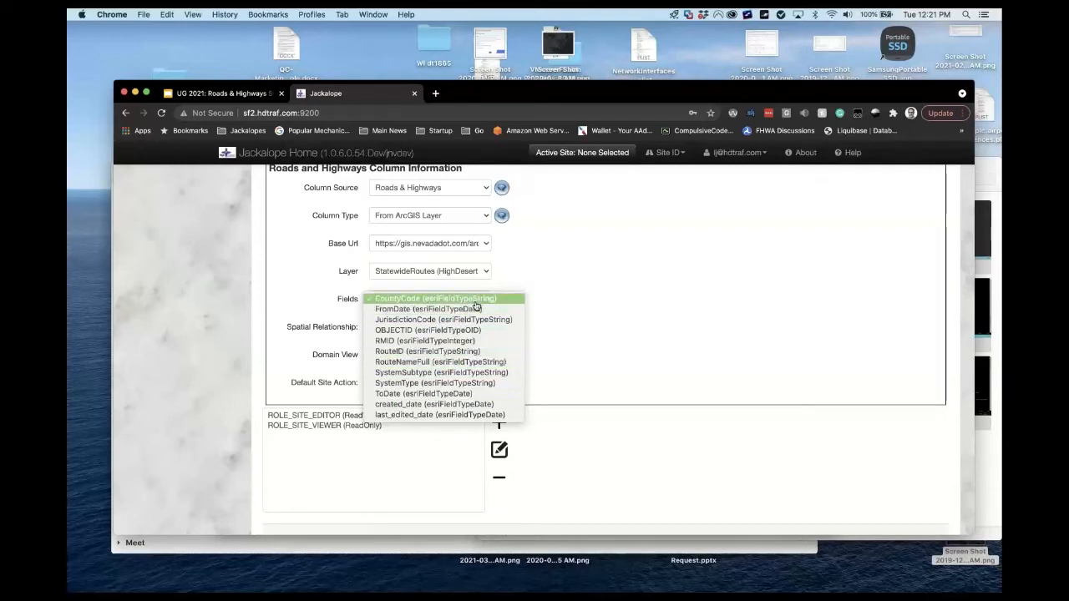
pyautogui.click(627, 325)
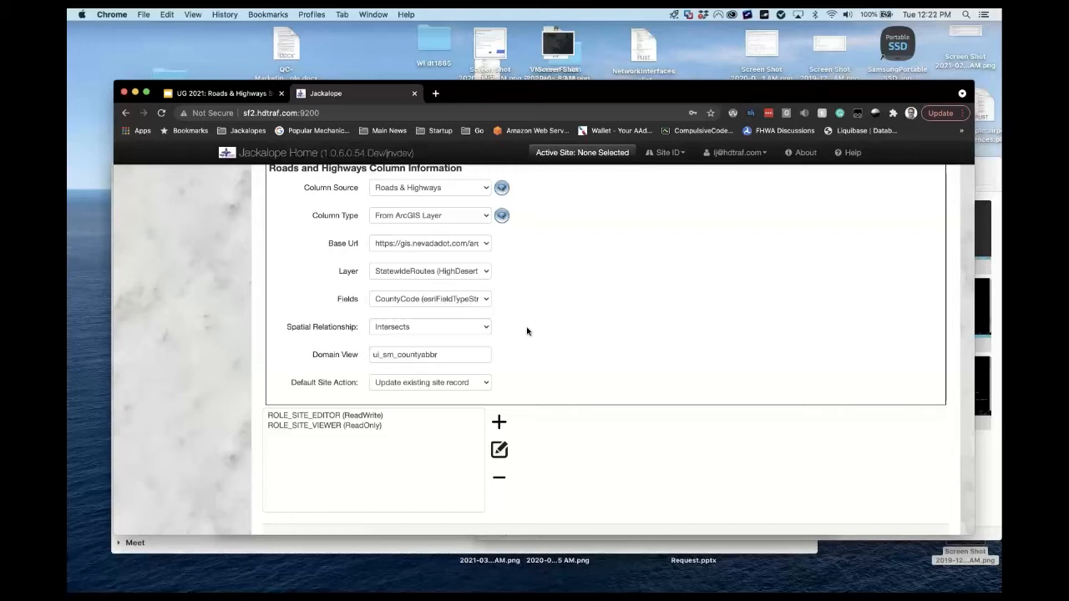
# Check the Domain View value ui_sm_countyabbr, then show the Spatial Relationship options.
pyautogui.scroll(-2, 527, 331)
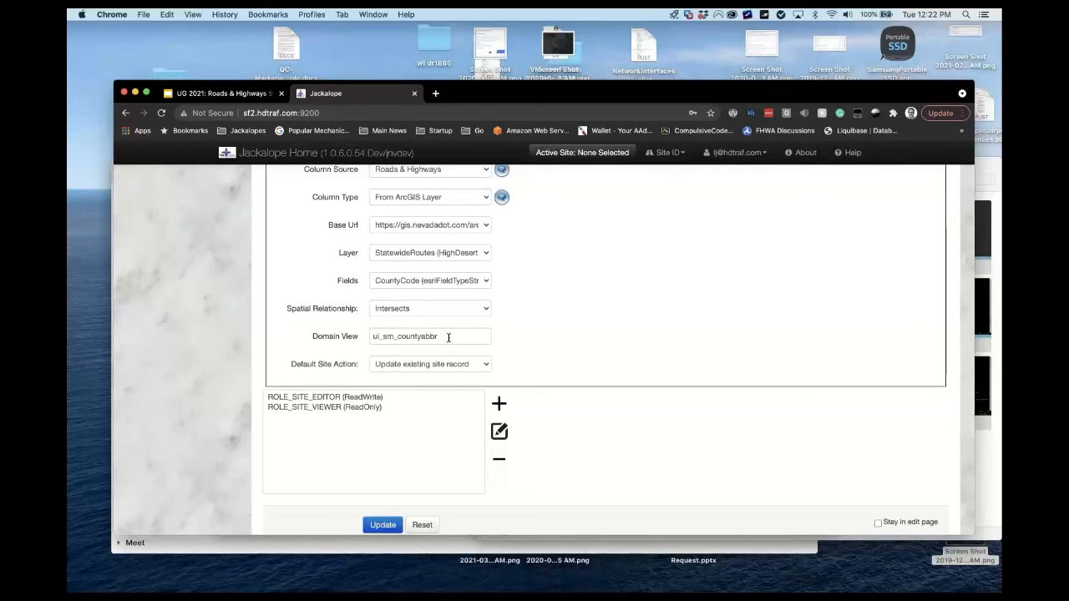
pyautogui.moveTo(448, 337); pyautogui.dragTo(374, 337)
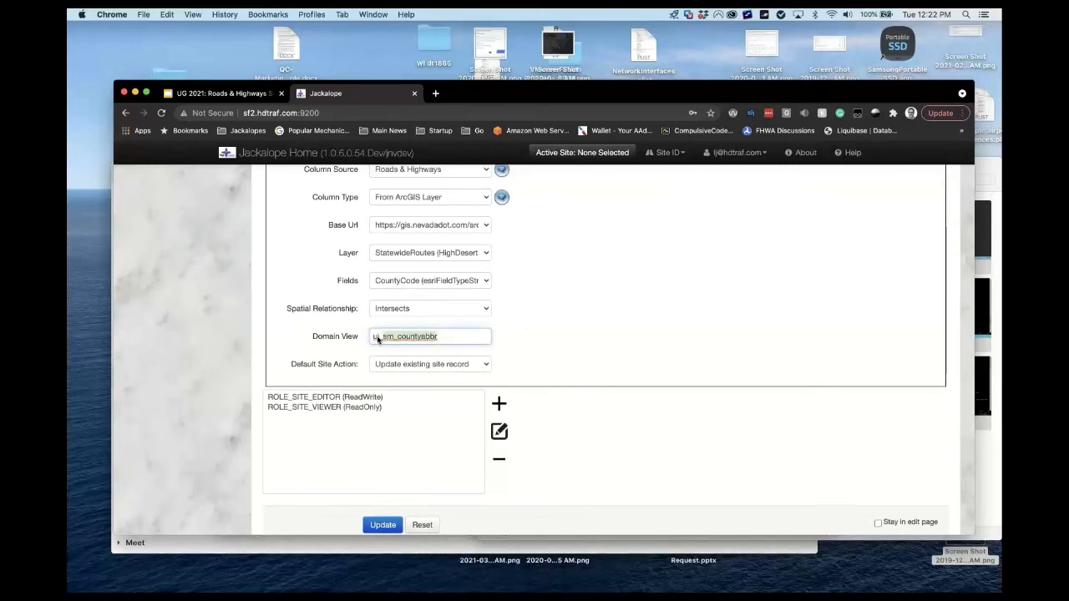
pyautogui.click(514, 337)
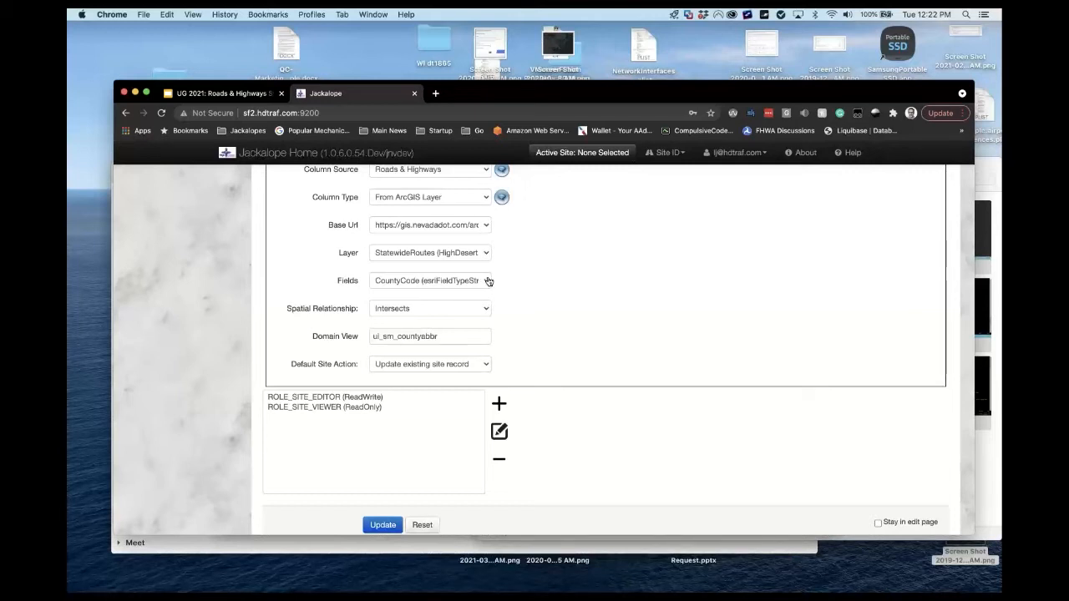
pyautogui.doubleClick(454, 337)
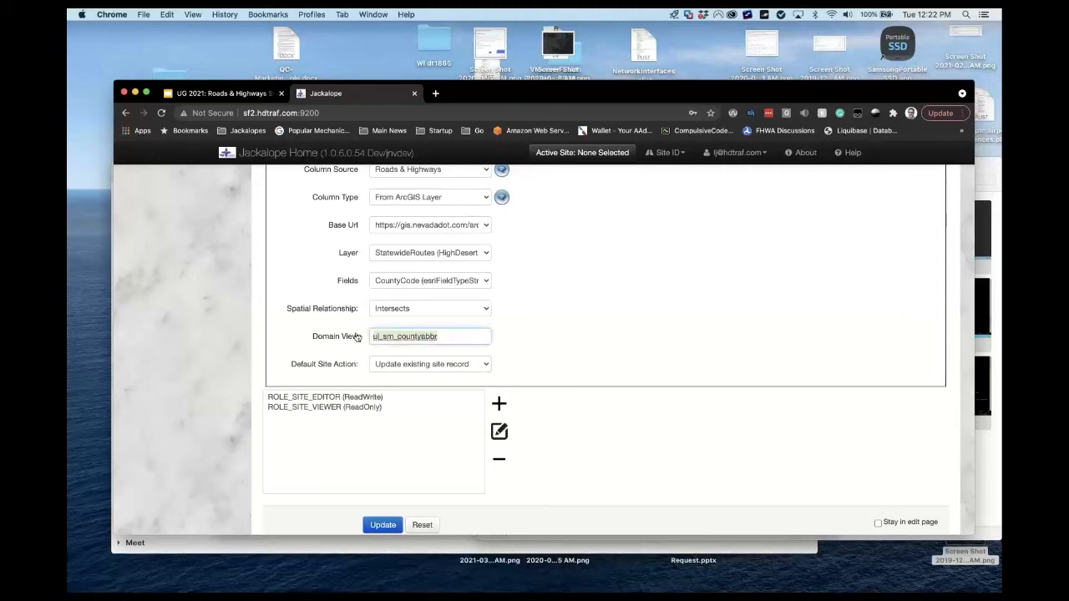
pyautogui.click(503, 341)
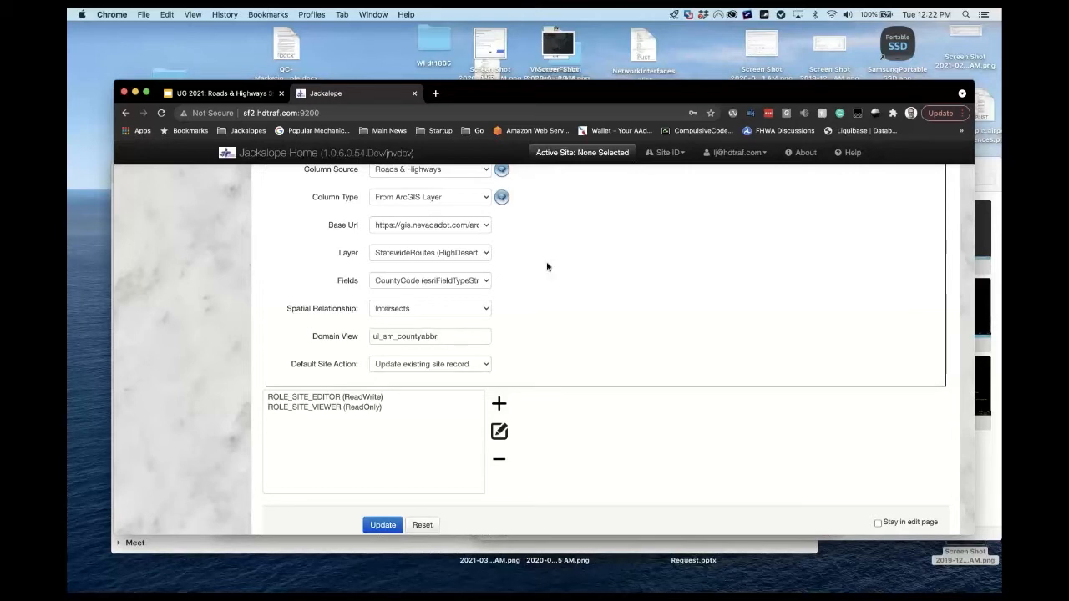
pyautogui.click(488, 307)
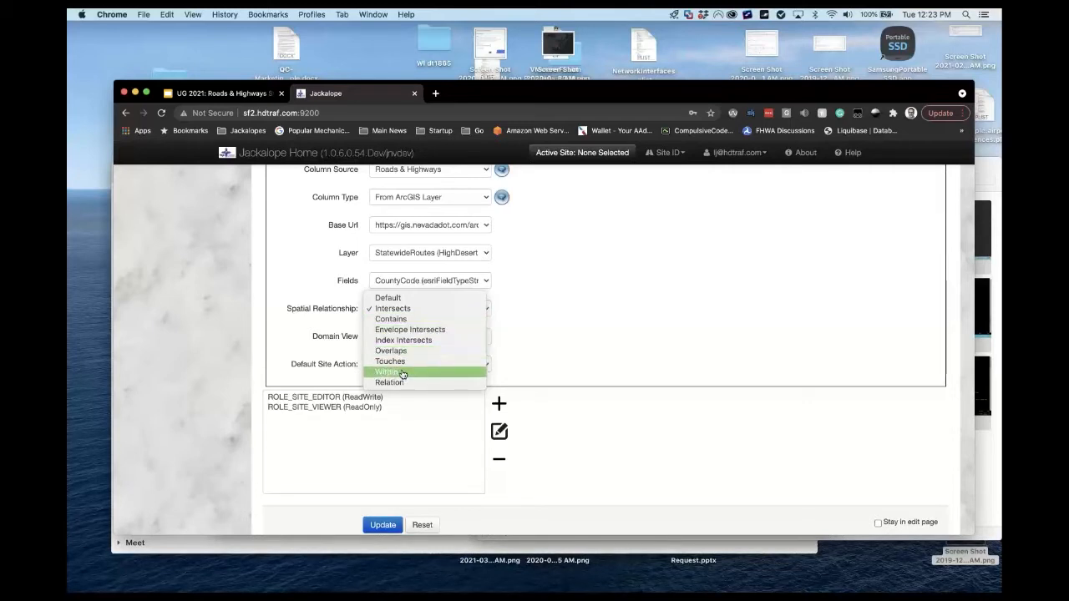
# Set spatial relationship to Within, keeping 50 feet distance and Update existing site record.
pyautogui.click(637, 322)
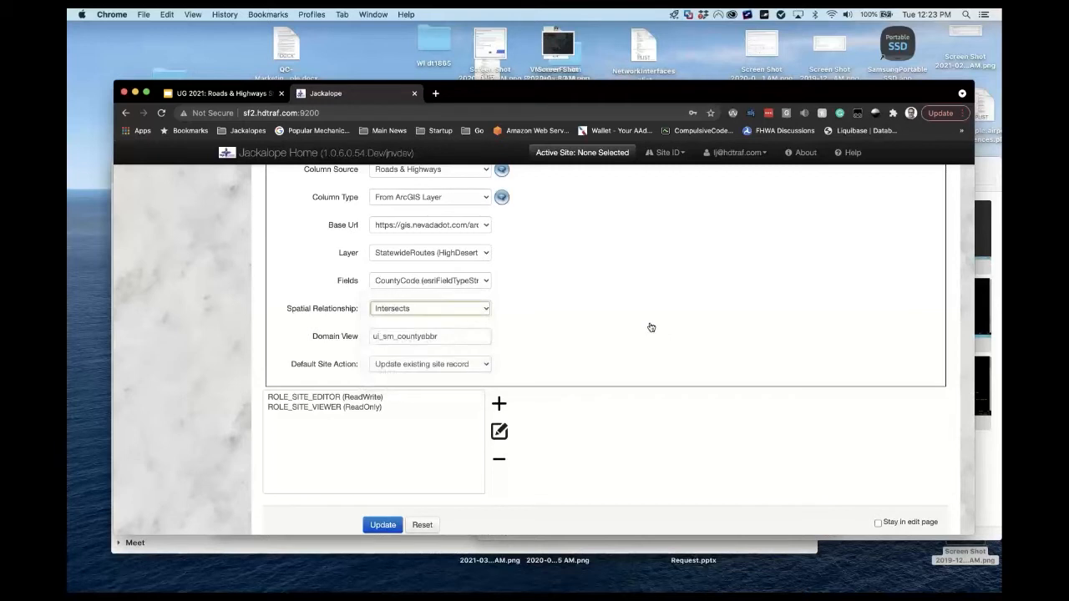
pyautogui.click(487, 308)
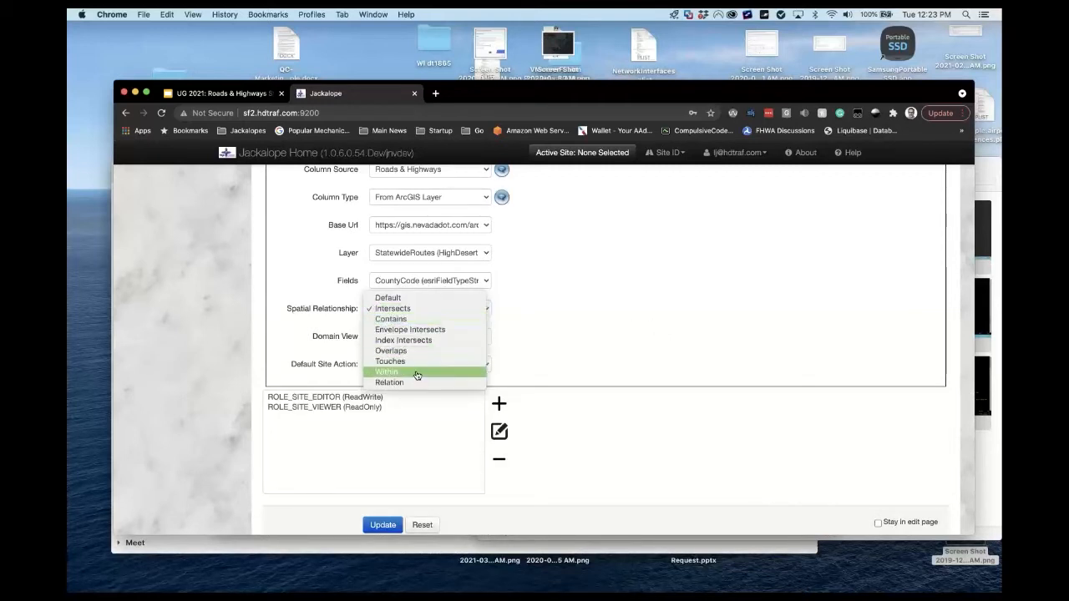
pyautogui.click(417, 372)
pyautogui.click(386, 334)
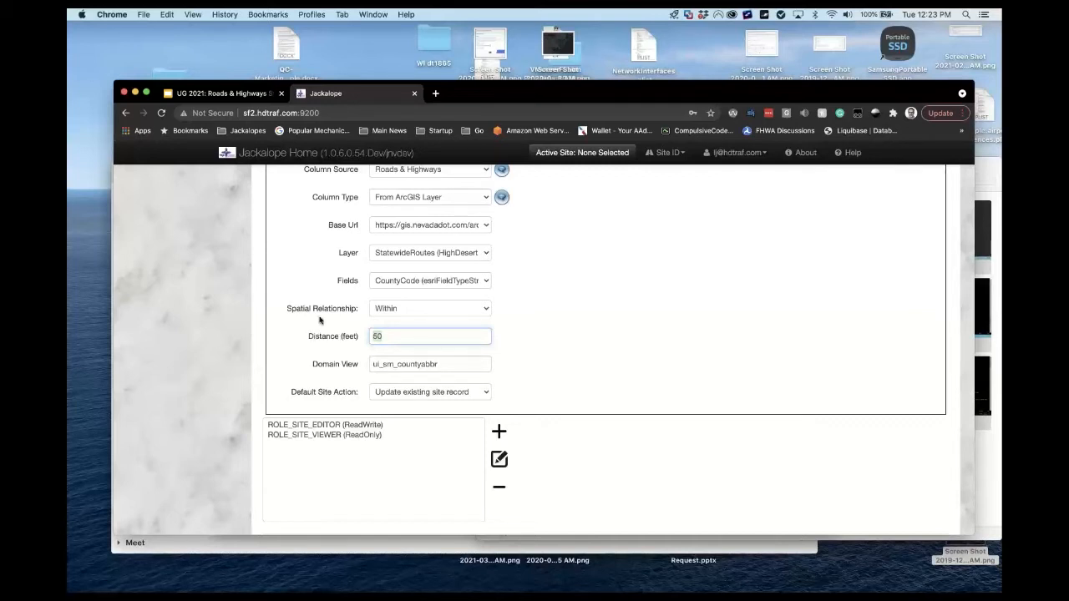
pyautogui.moveTo(310, 338); pyautogui.dragTo(363, 340)
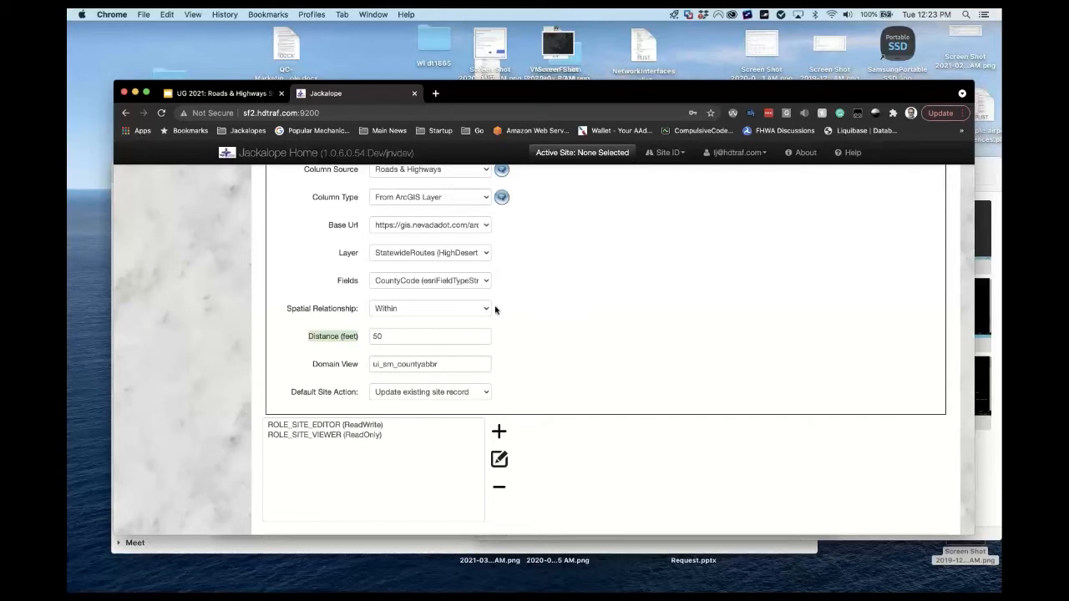
pyautogui.click(484, 392)
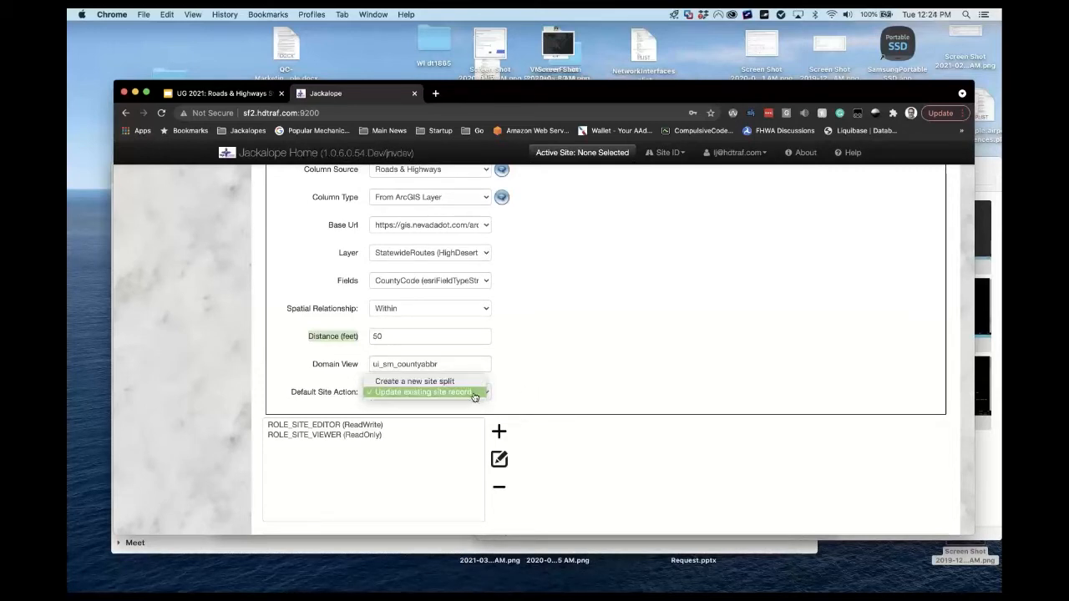
pyautogui.click(572, 390)
pyautogui.click(572, 391)
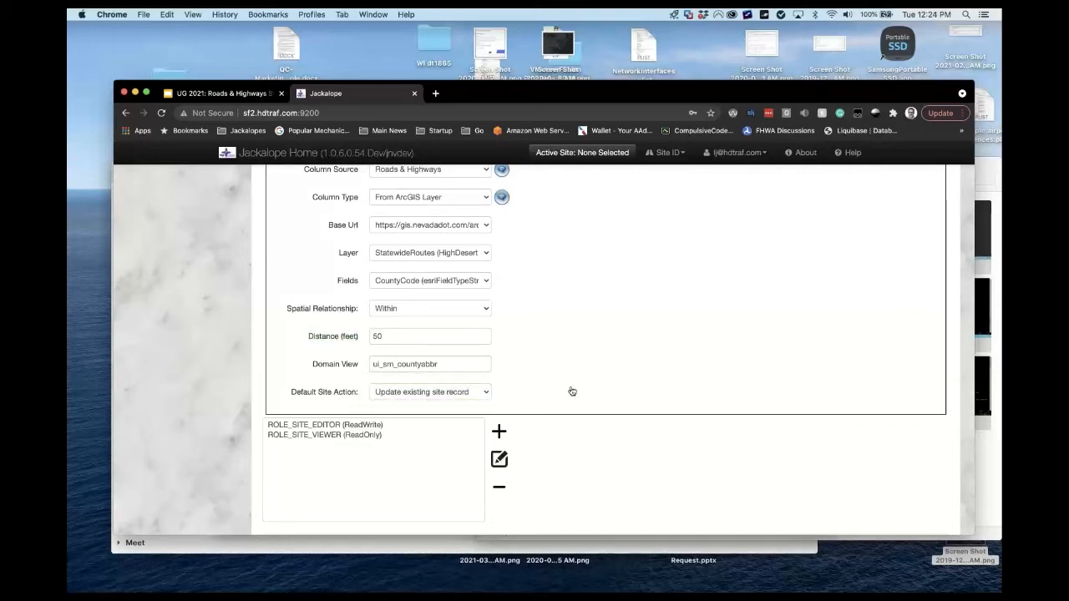
# Switch to Site Admin and bring R & H Sync UI into view in its menu.
pyautogui.scroll(5, 571, 391)
pyautogui.scroll(-5, 571, 390)
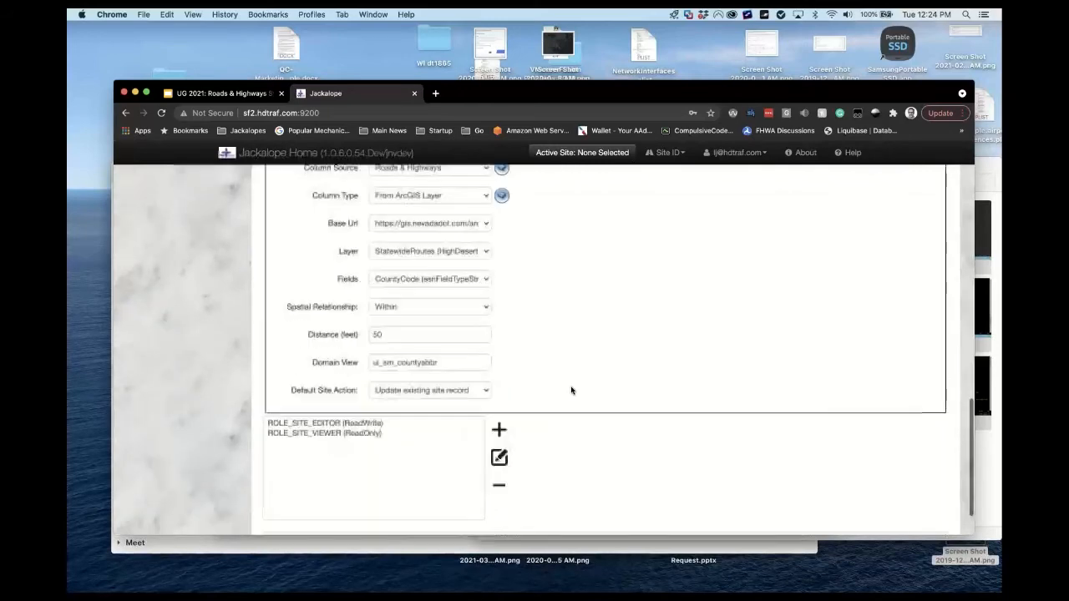
pyautogui.scroll(2, 572, 390)
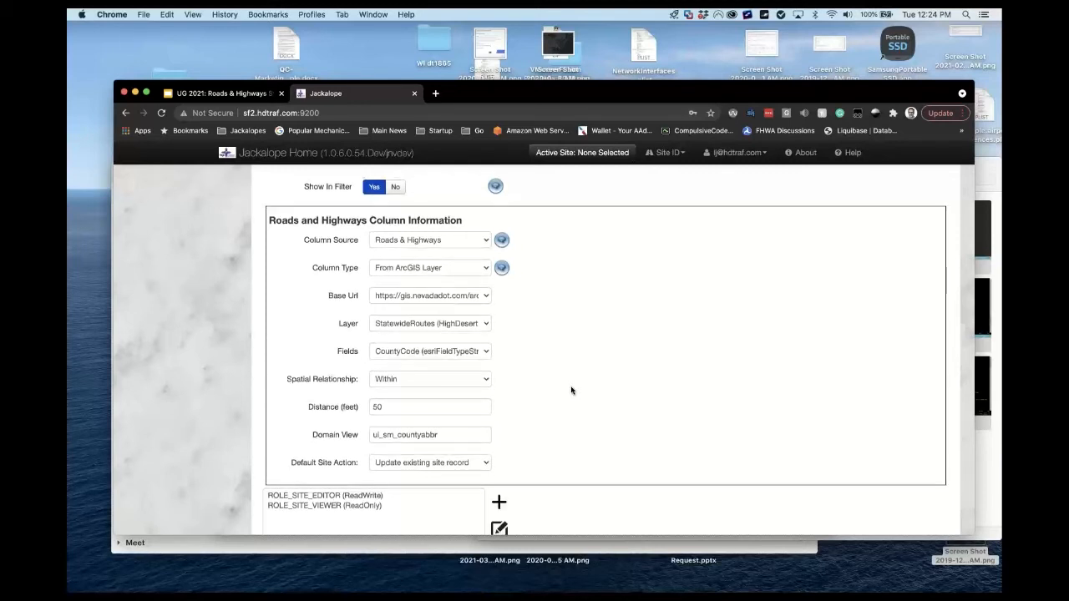
pyautogui.scroll(10, 571, 390)
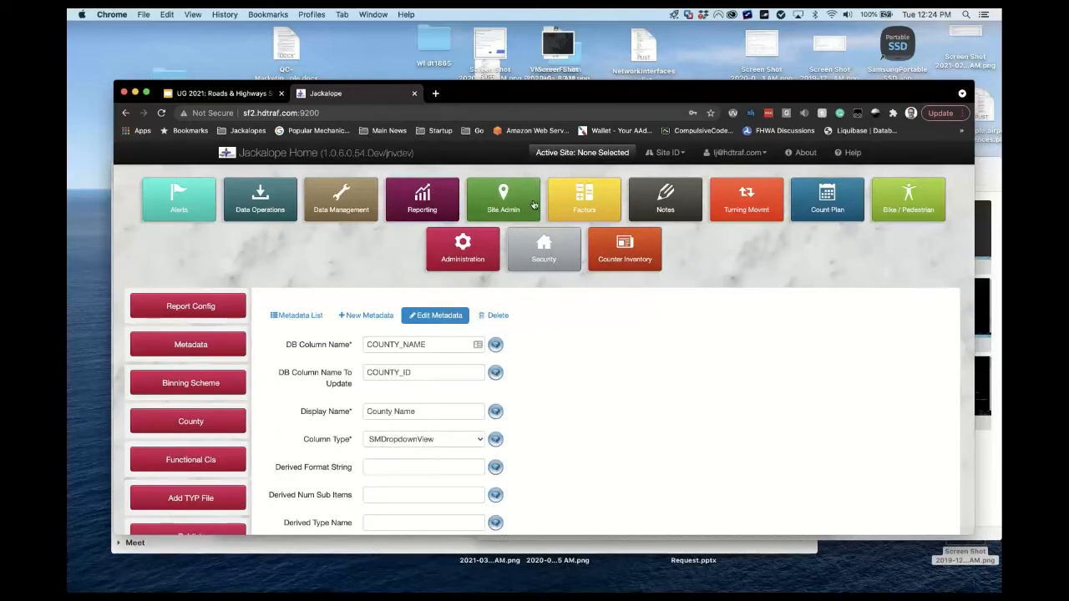
pyautogui.click(513, 209)
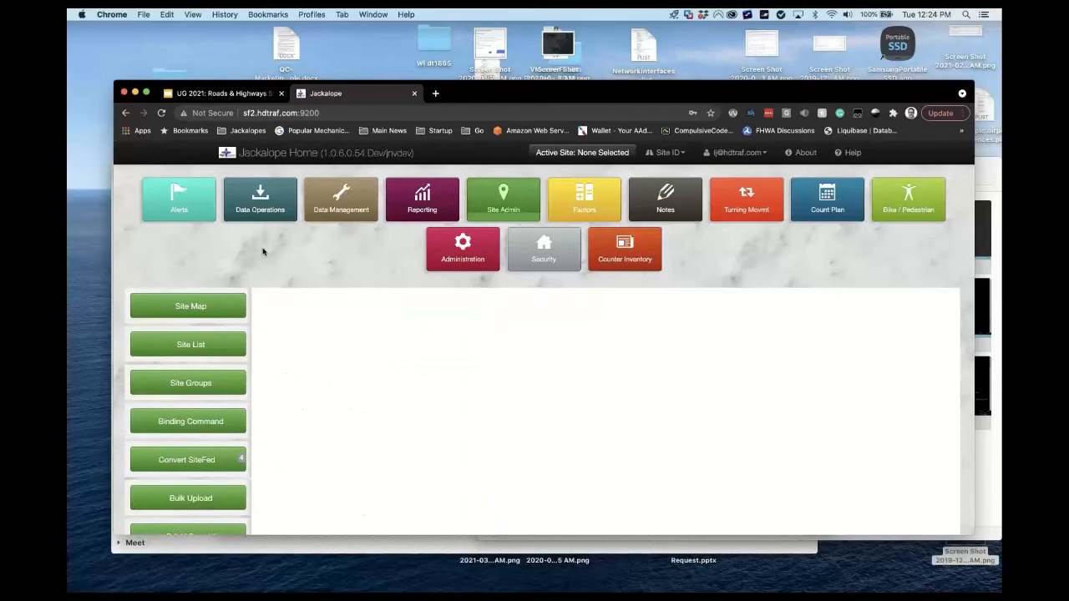
pyautogui.scroll(-5, 262, 252)
pyautogui.scroll(5, 262, 251)
pyautogui.scroll(-5, 261, 275)
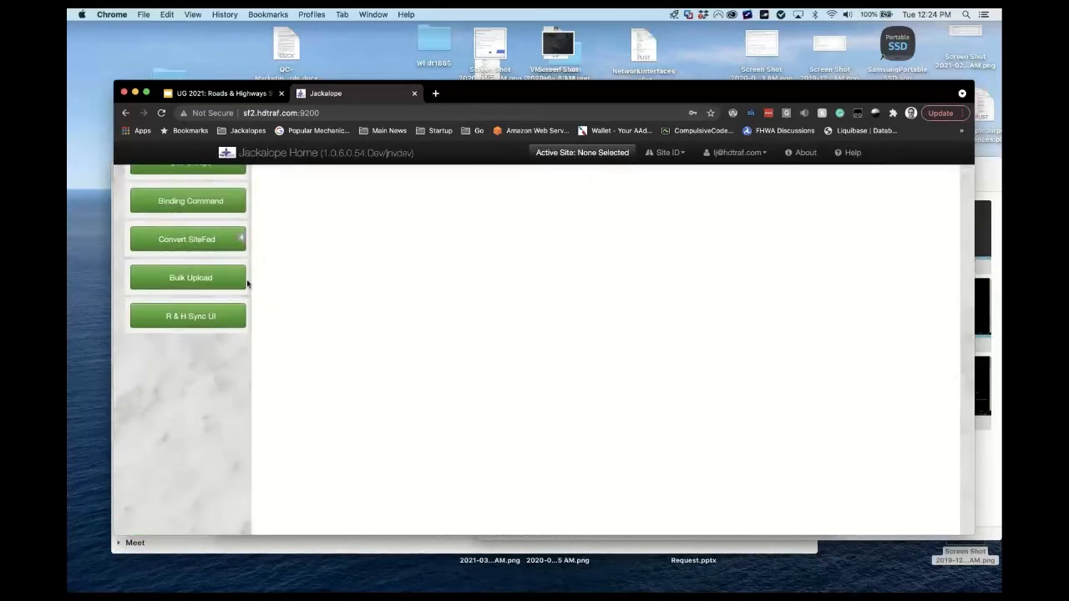
# Show the Roads and Highways Synchronization Interface, whose Counts table is still empty.
pyautogui.click(194, 319)
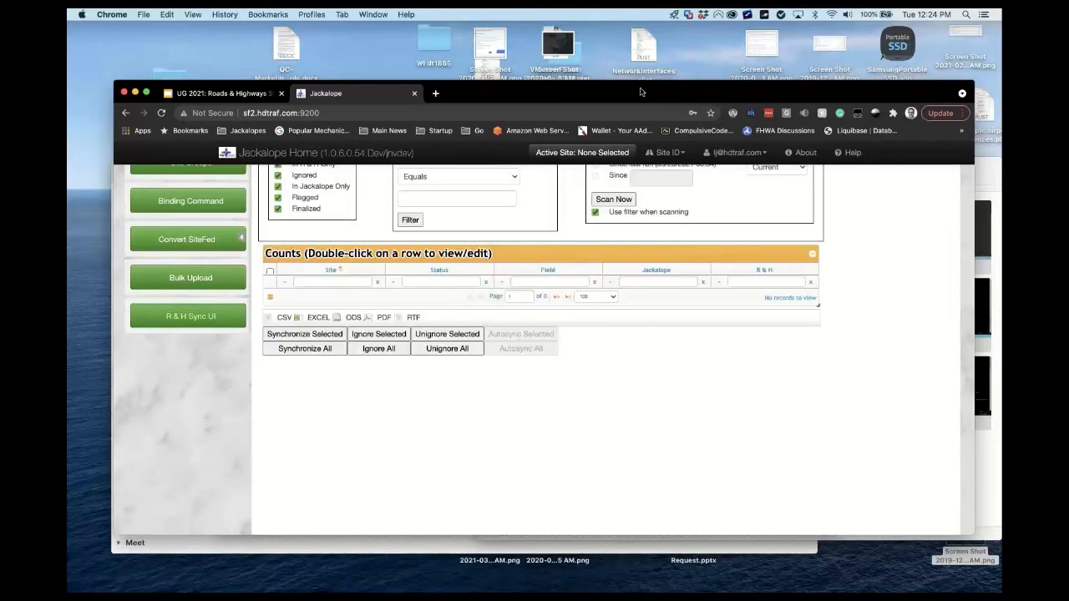
pyautogui.moveTo(641, 92); pyautogui.dragTo(614, 74)
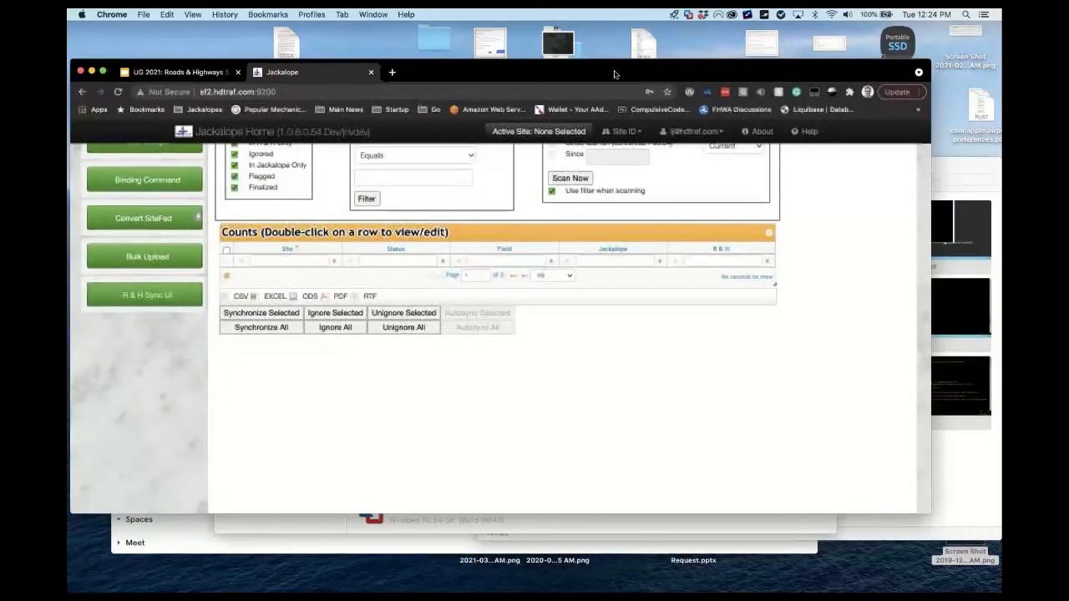
pyautogui.scroll(3, 204, 379)
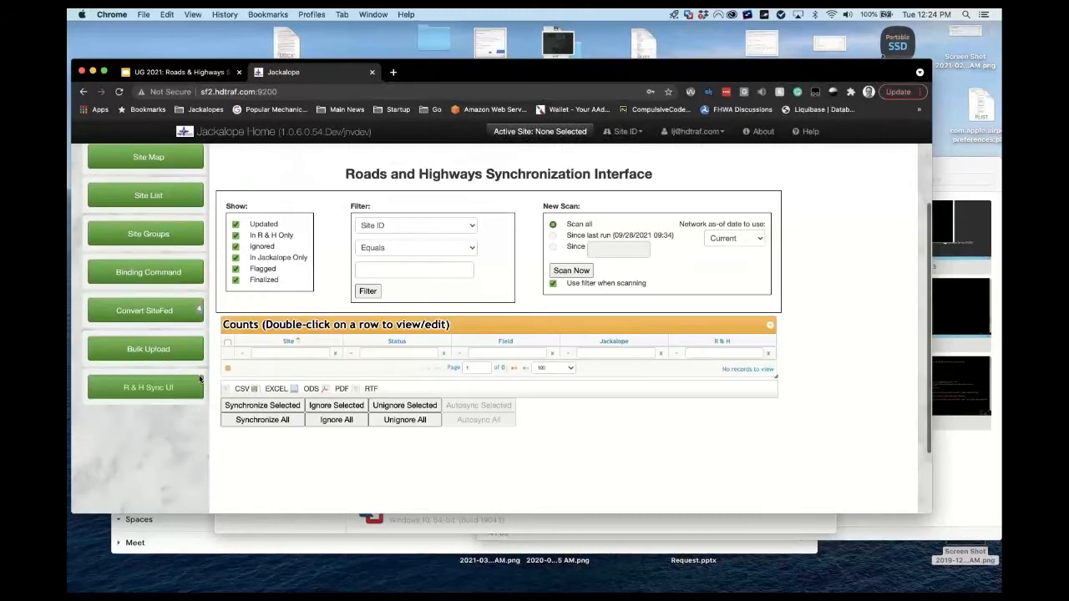
pyautogui.scroll(3, 209, 360)
pyautogui.scroll(-3, 214, 347)
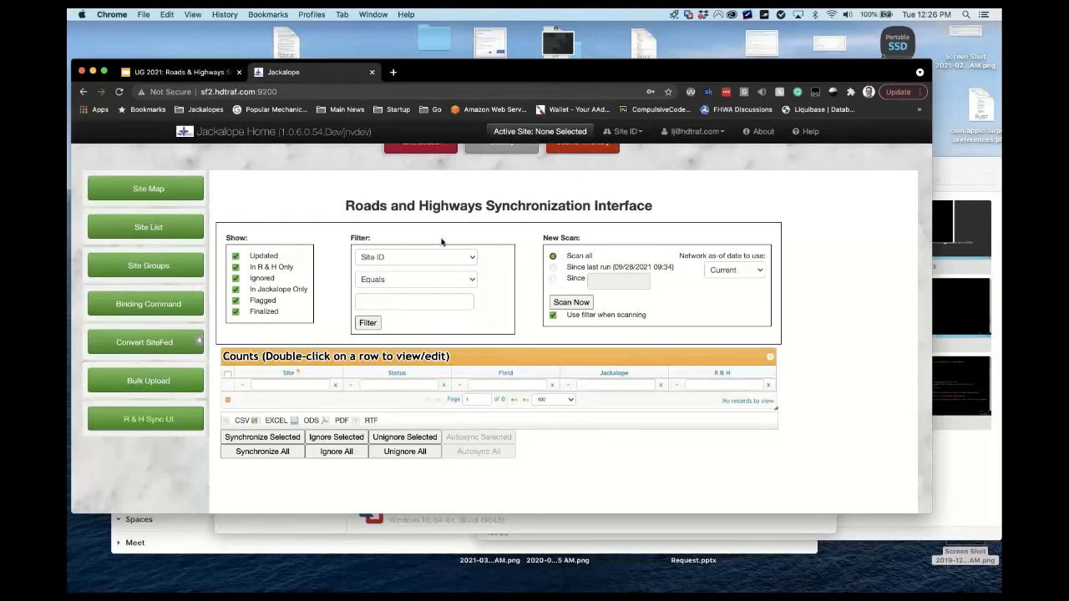
pyautogui.click(435, 283)
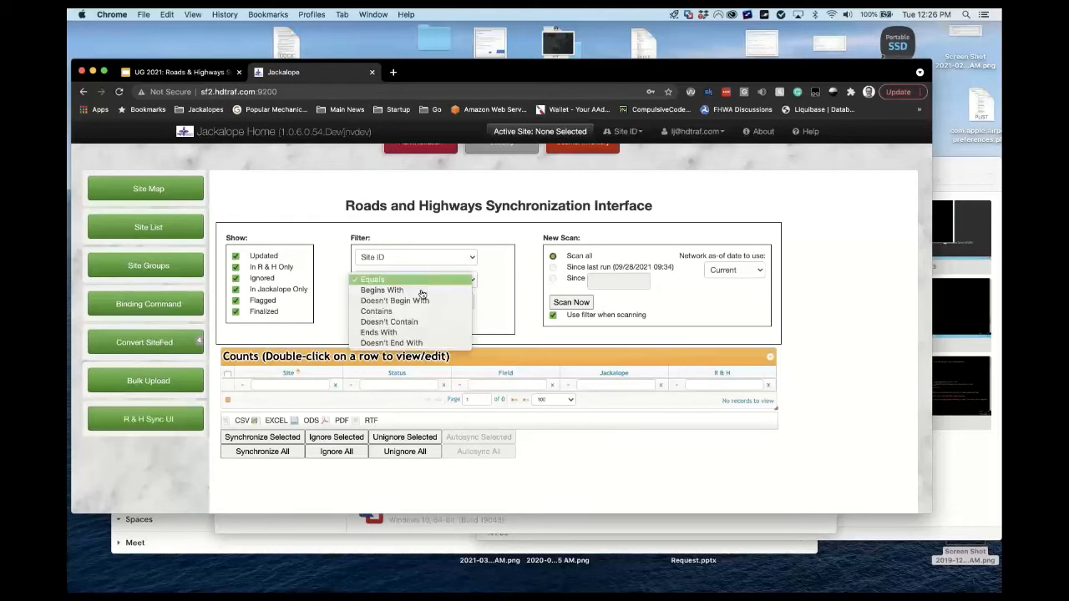
# Scan with filter Site ID Begins With 011 to list Updated and InRHOnly sites.
pyautogui.click(421, 291)
pyautogui.click(409, 304)
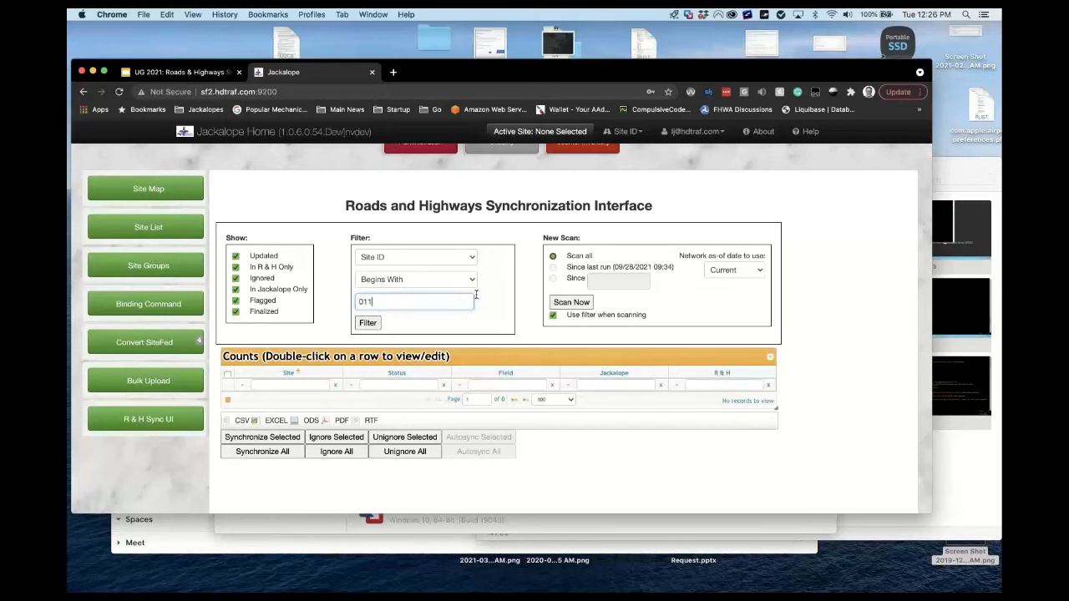
pyautogui.click(573, 305)
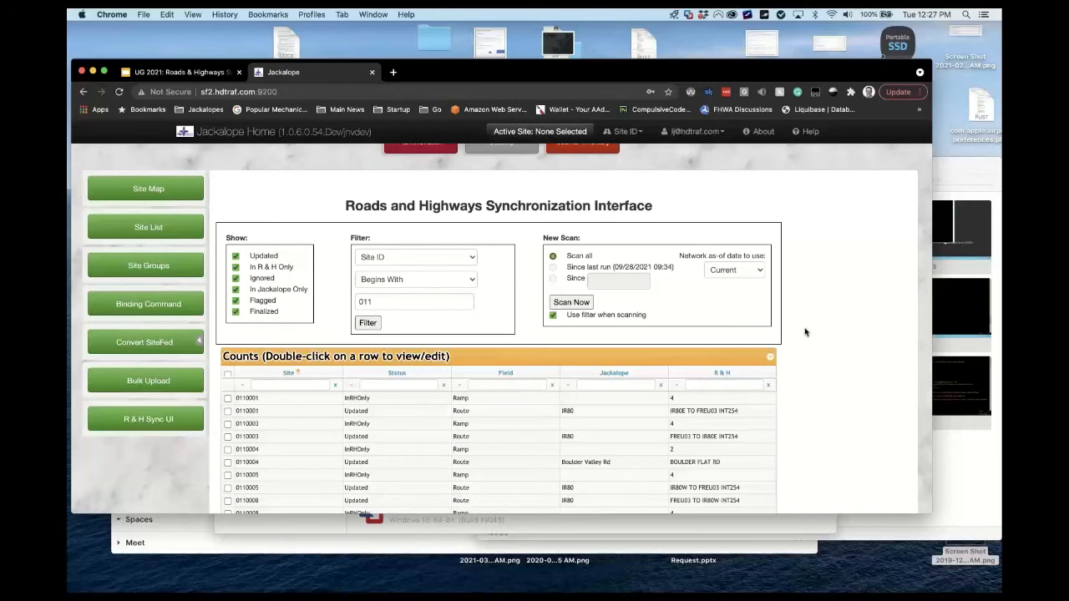
pyautogui.scroll(-5, 805, 332)
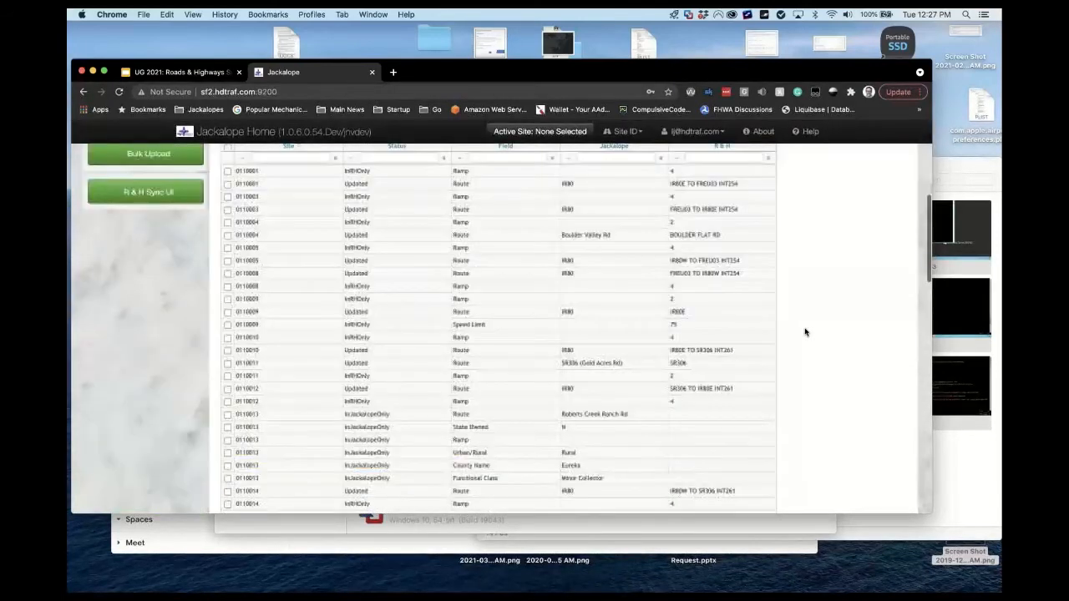
pyautogui.scroll(4, 806, 332)
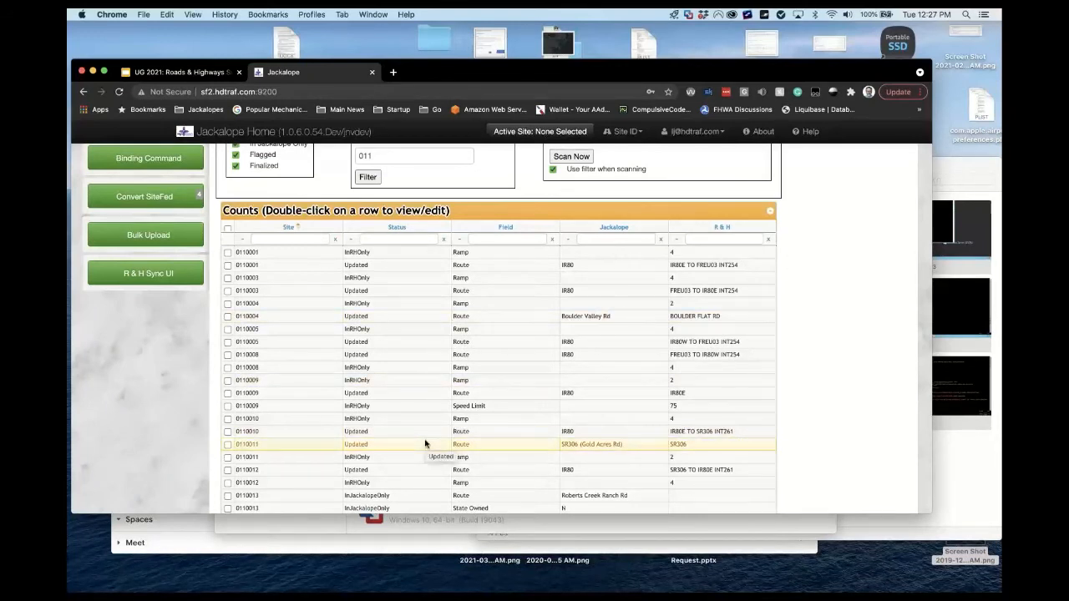
pyautogui.scroll(3, 782, 315)
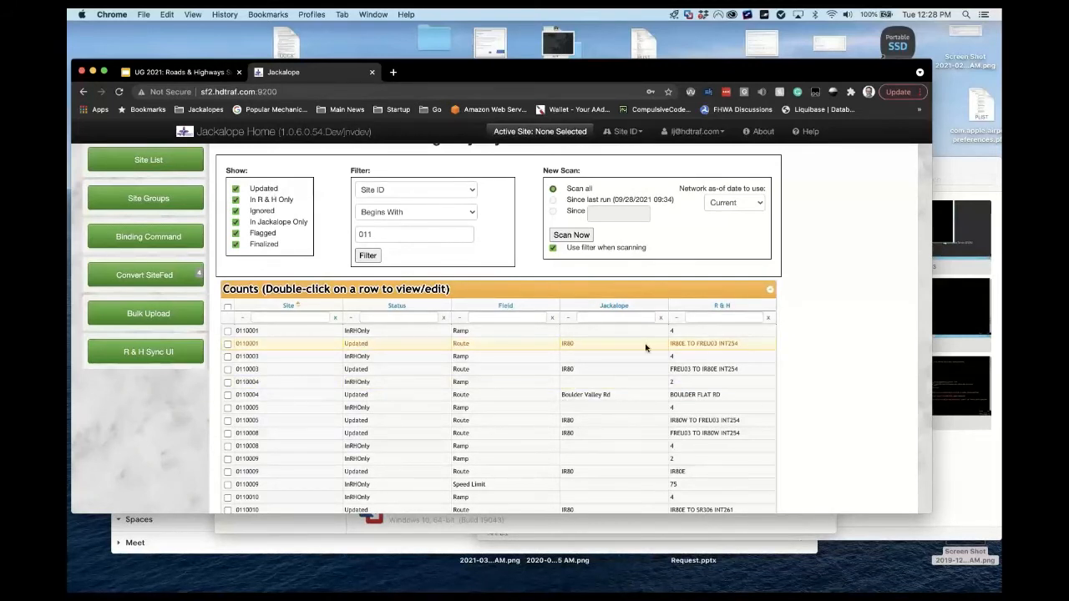
pyautogui.moveTo(739, 344); pyautogui.dragTo(671, 343)
pyautogui.click(263, 343)
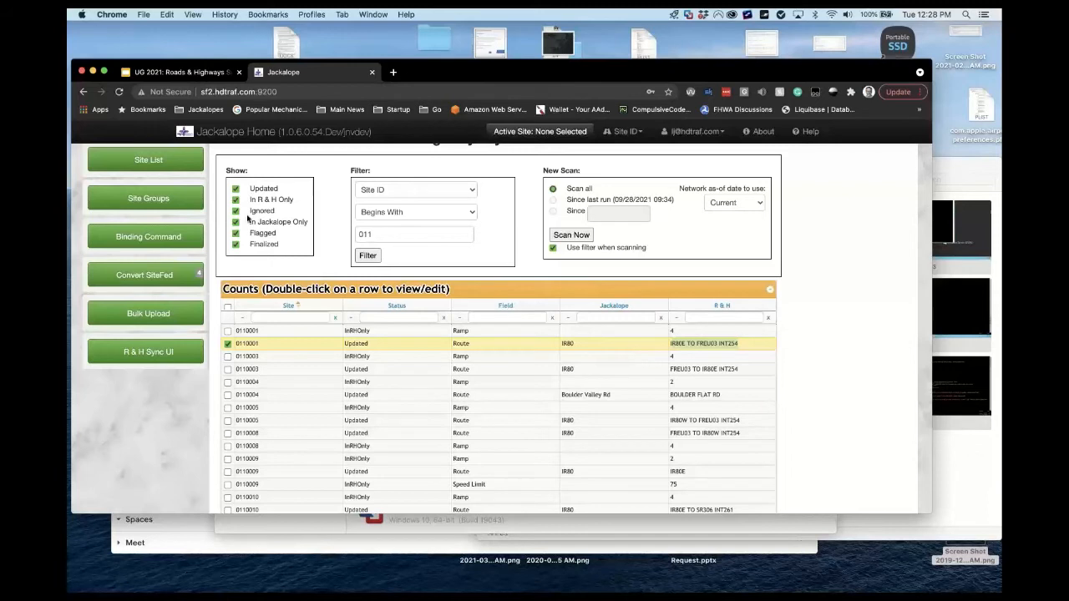
pyautogui.click(271, 333)
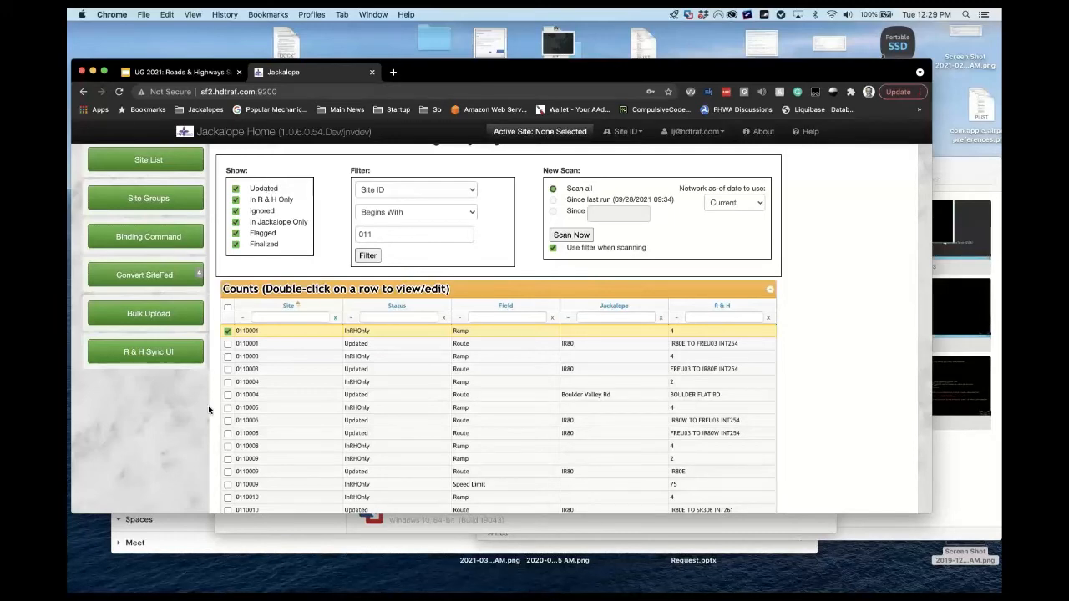
pyautogui.scroll(-10, 208, 409)
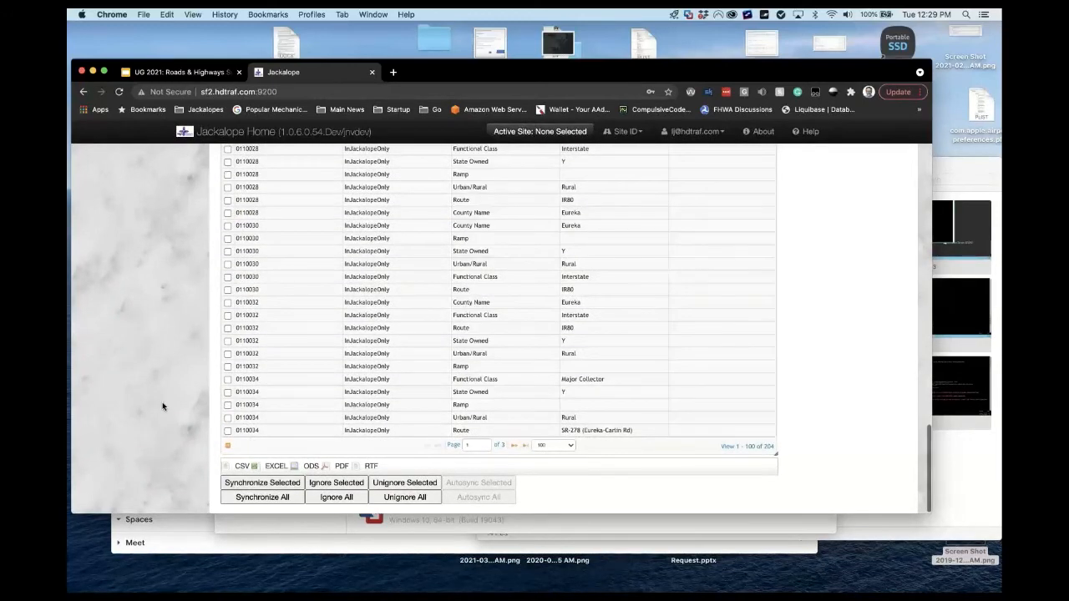
pyautogui.scroll(10, 162, 407)
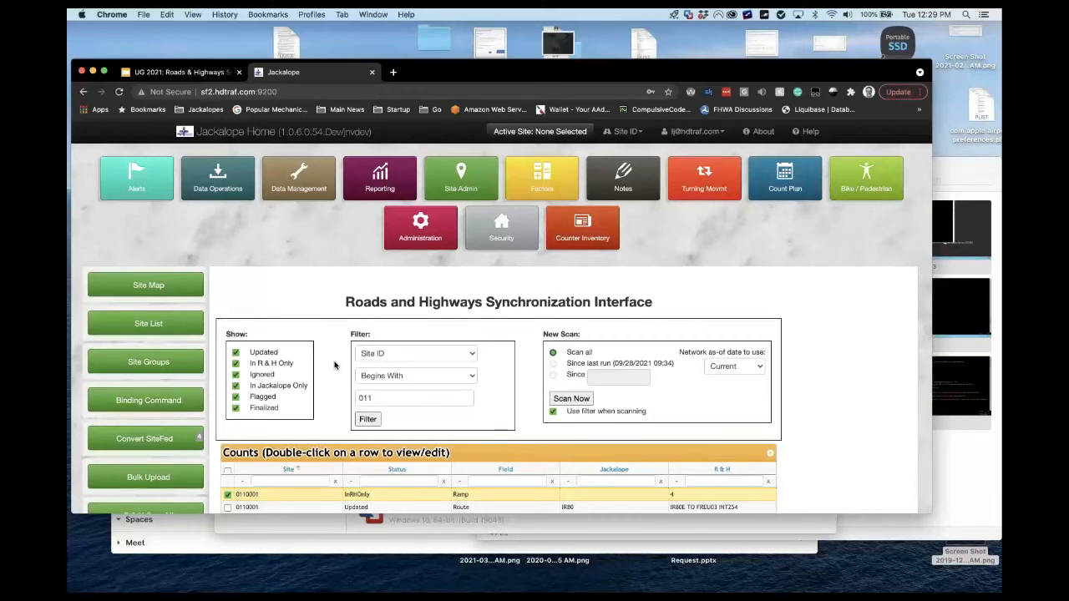
pyautogui.scroll(-2, 335, 365)
pyautogui.scroll(-2, 334, 365)
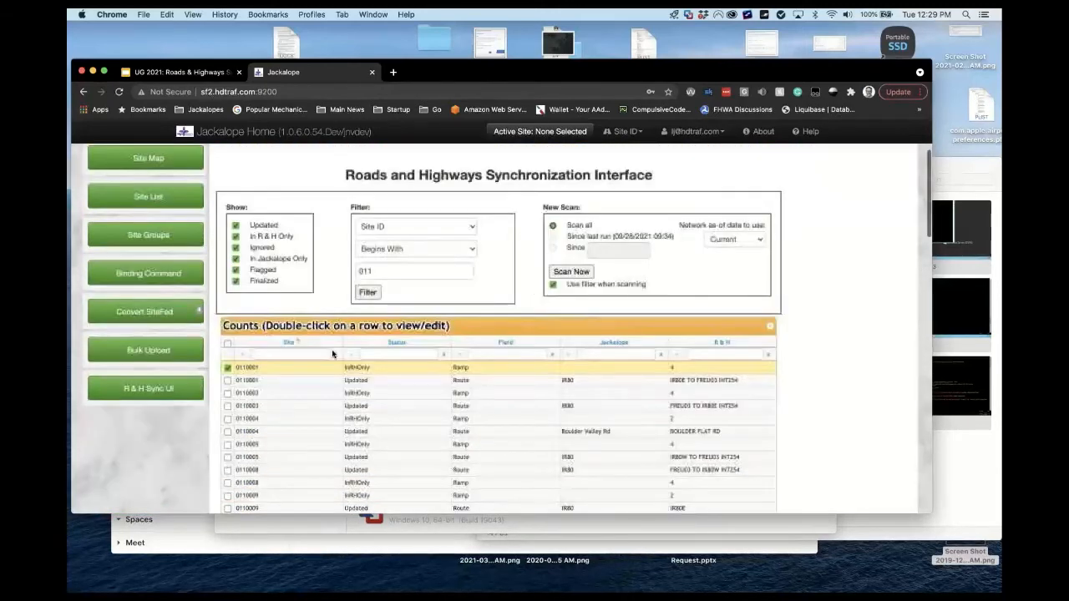
pyautogui.click(227, 381)
pyautogui.click(228, 370)
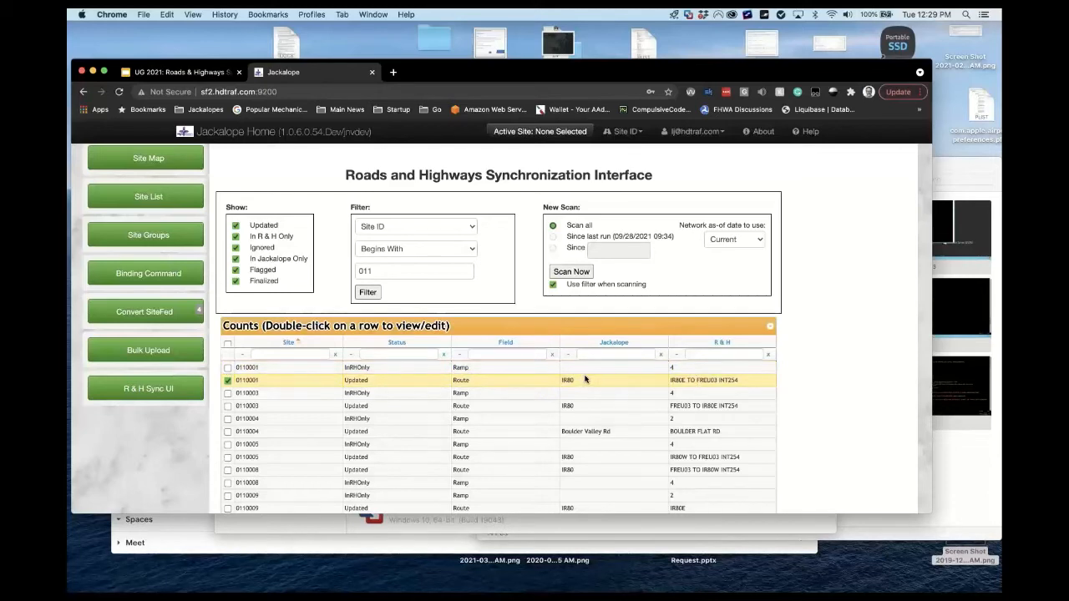
pyautogui.scroll(-10, 181, 477)
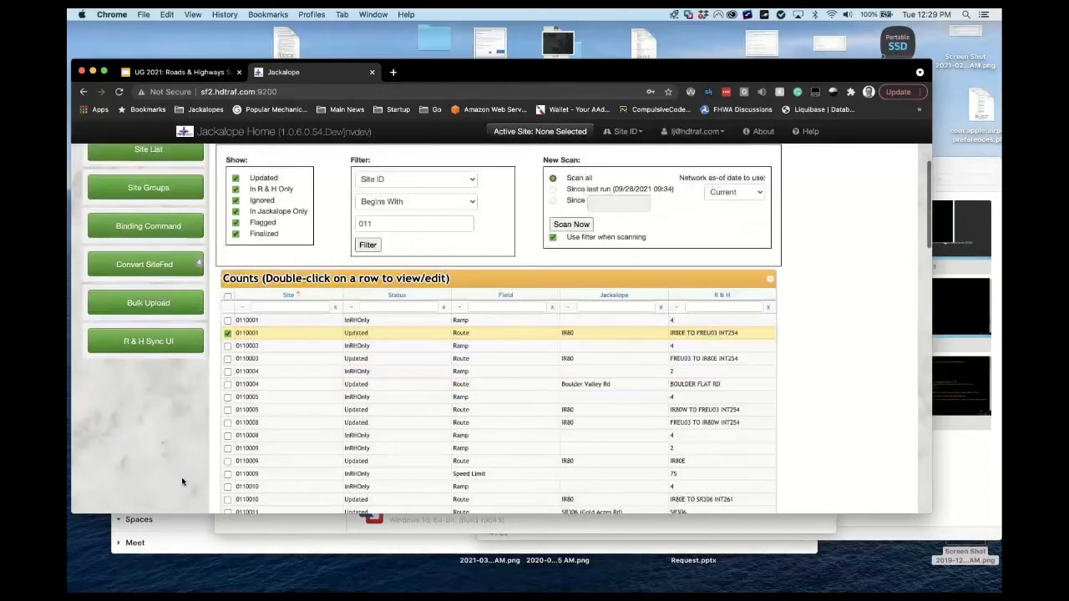
pyautogui.scroll(-5, 181, 477)
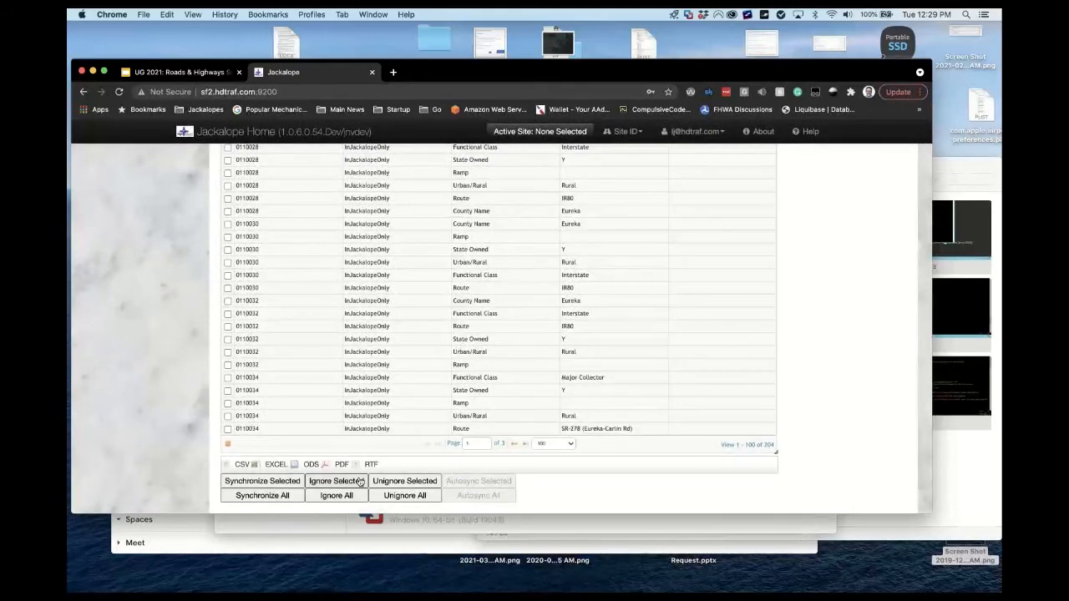
pyautogui.scroll(15, 153, 365)
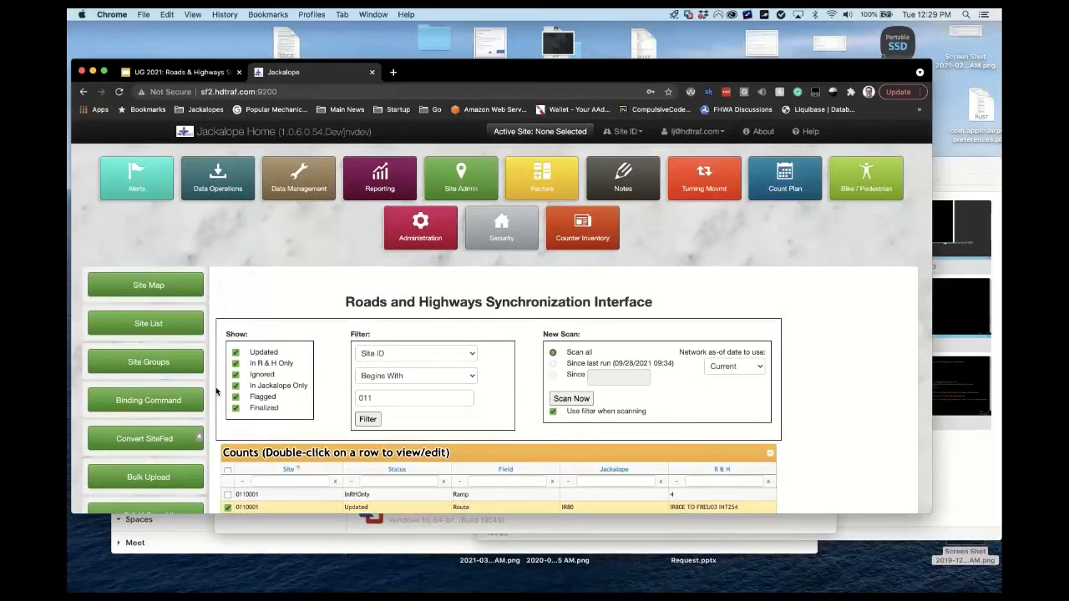
pyautogui.scroll(-1, 216, 392)
pyautogui.scroll(-1, 215, 392)
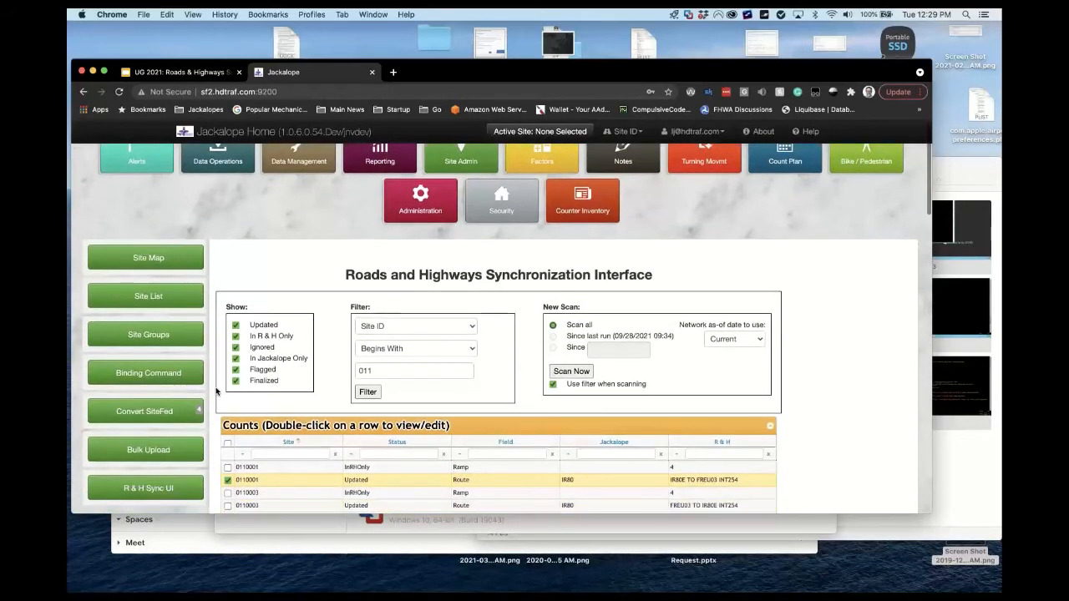
pyautogui.scroll(-3, 613, 448)
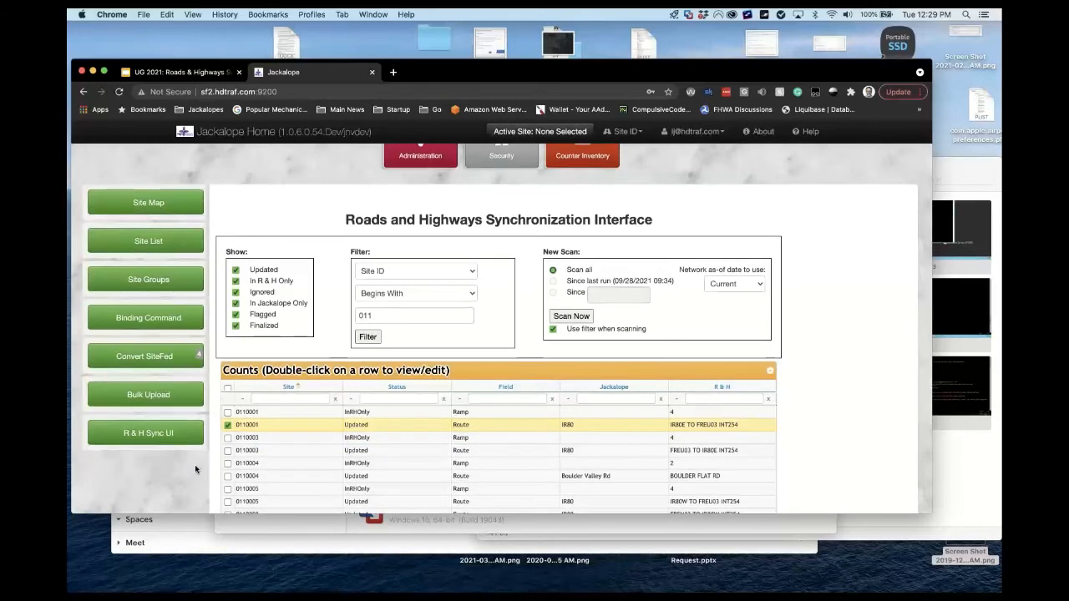
pyautogui.scroll(-20, 205, 467)
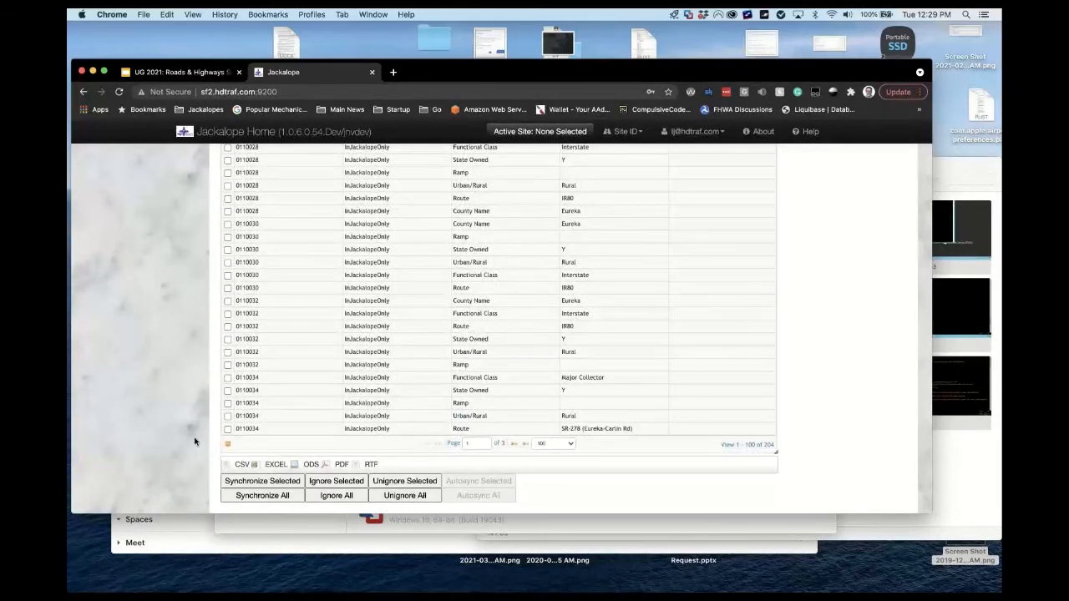
pyautogui.scroll(1, 195, 442)
pyautogui.scroll(15, 195, 442)
pyautogui.scroll(-3, 195, 442)
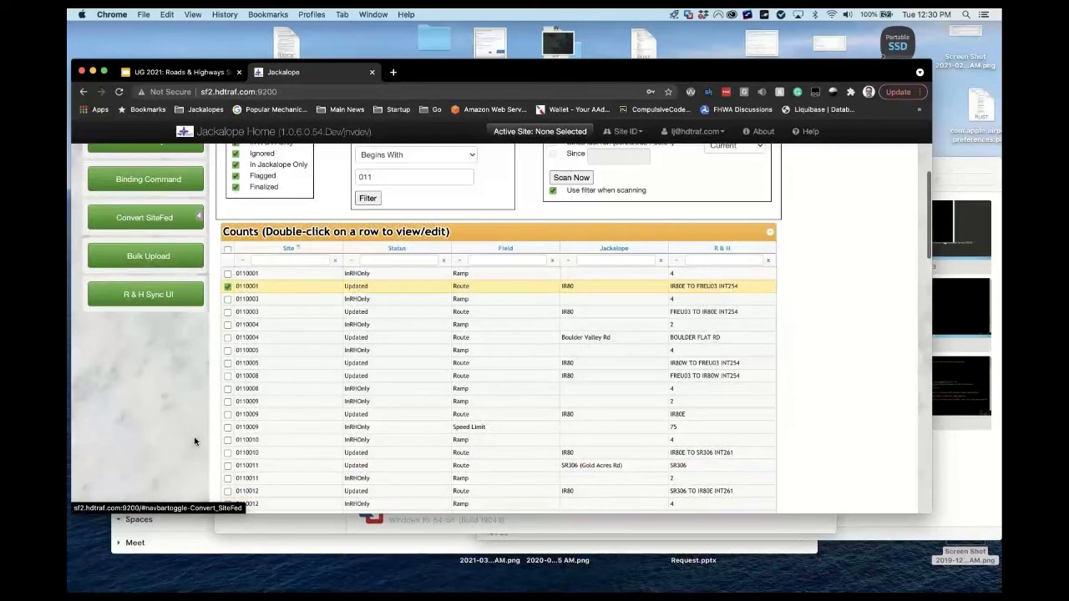
pyautogui.scroll(5, 195, 442)
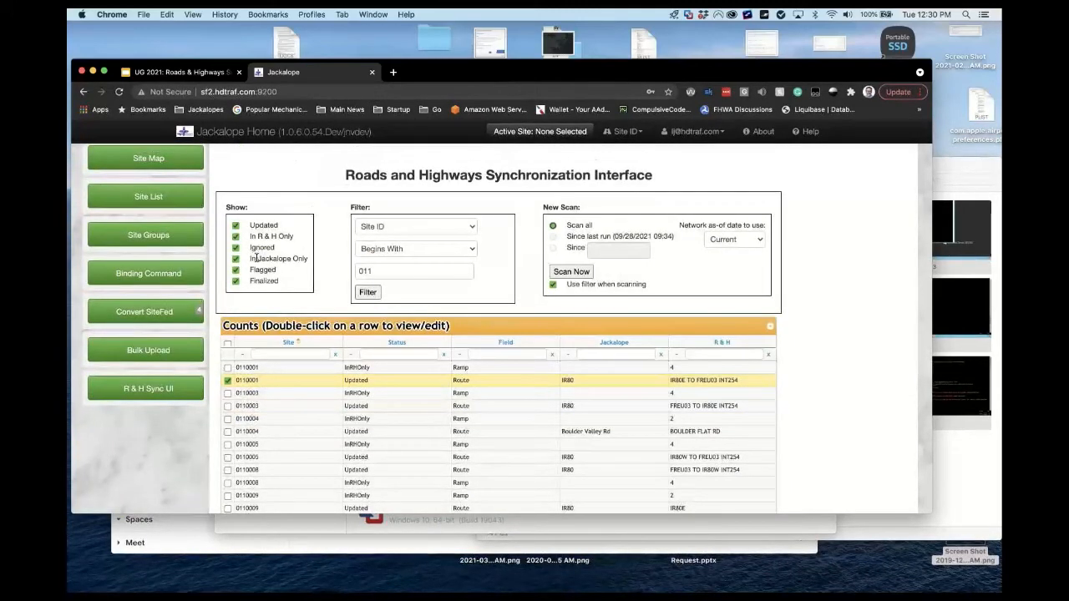
# Uncheck Updated, In R & H Only, Ignored, Flagged and Finalized, leaving only In Jackalope Only shown.
pyautogui.click(235, 226)
pyautogui.click(236, 237)
pyautogui.click(236, 248)
pyautogui.click(236, 271)
pyautogui.click(235, 281)
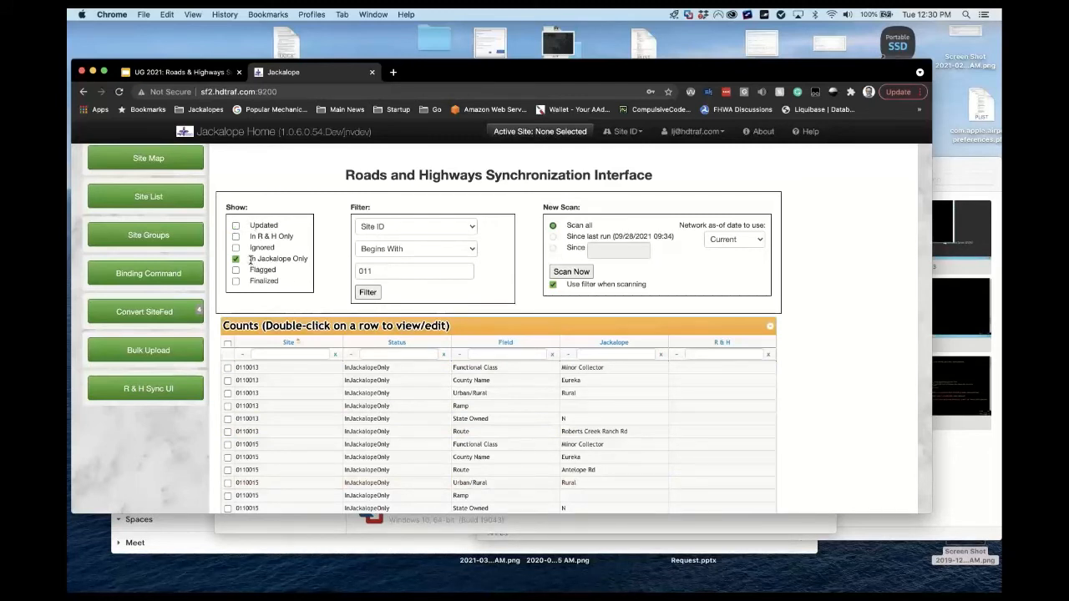
pyautogui.moveTo(250, 260); pyautogui.dragTo(306, 261)
pyautogui.click(336, 258)
# Show only Flagged rows, then only Finalized rows, confirming neither category has entries.
pyautogui.click(235, 270)
pyautogui.click(236, 270)
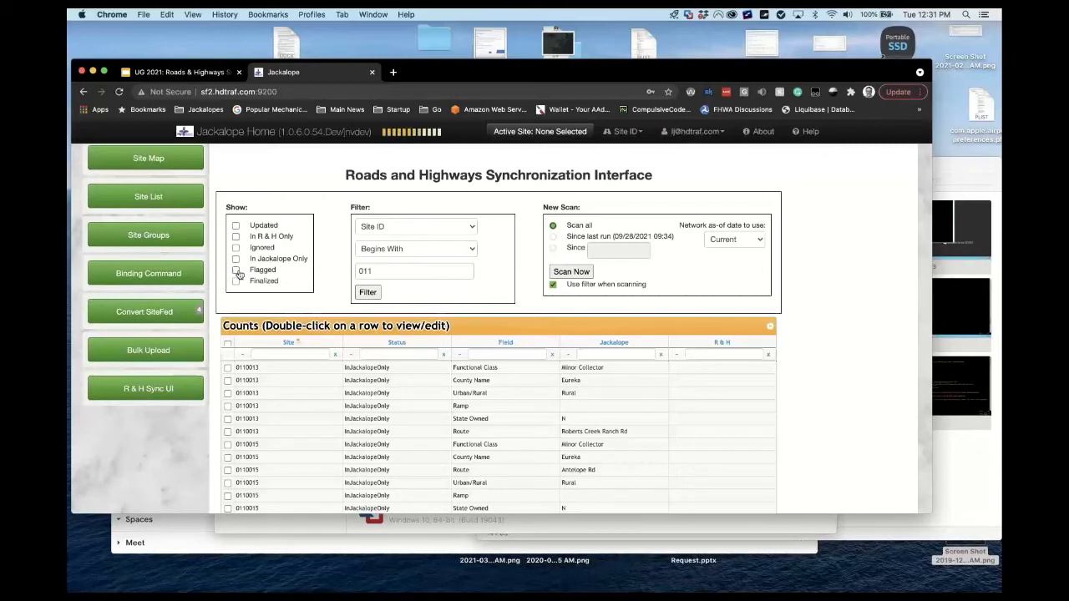
pyautogui.click(235, 271)
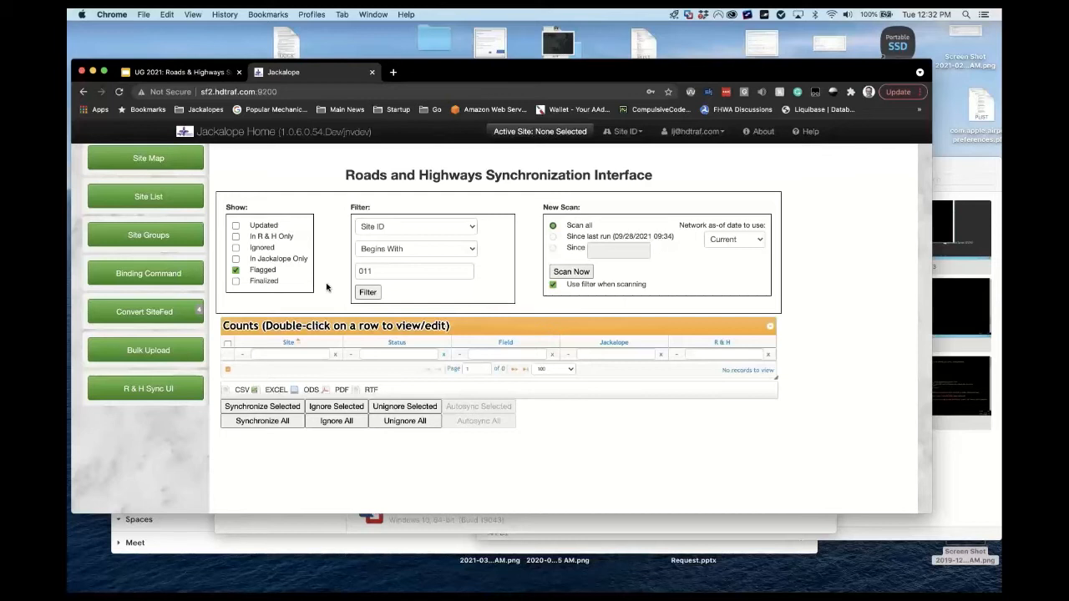
pyautogui.click(236, 281)
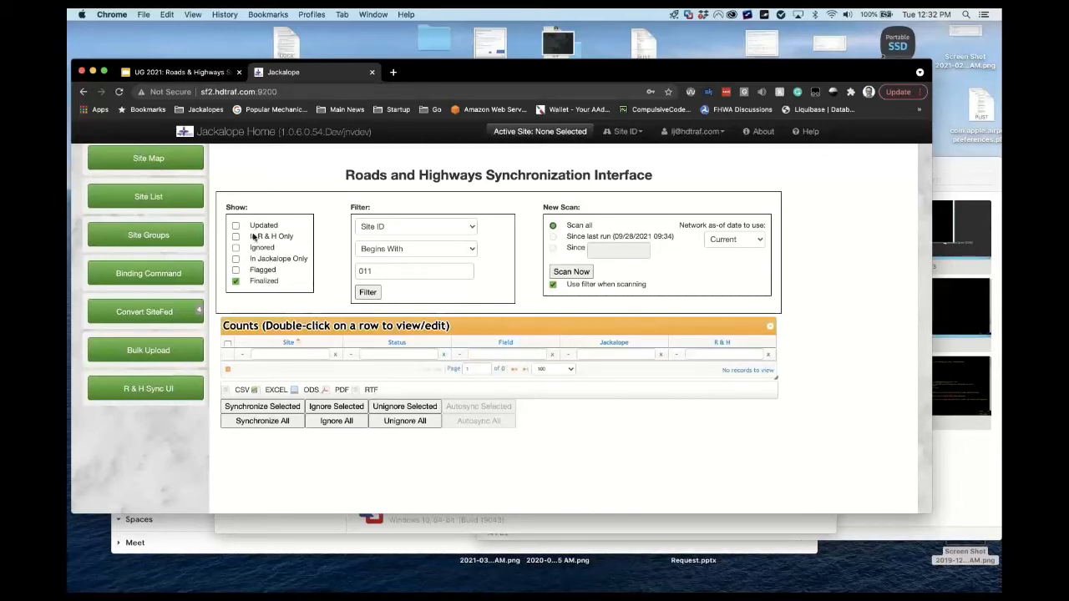
pyautogui.moveTo(250, 224); pyautogui.dragTo(299, 241)
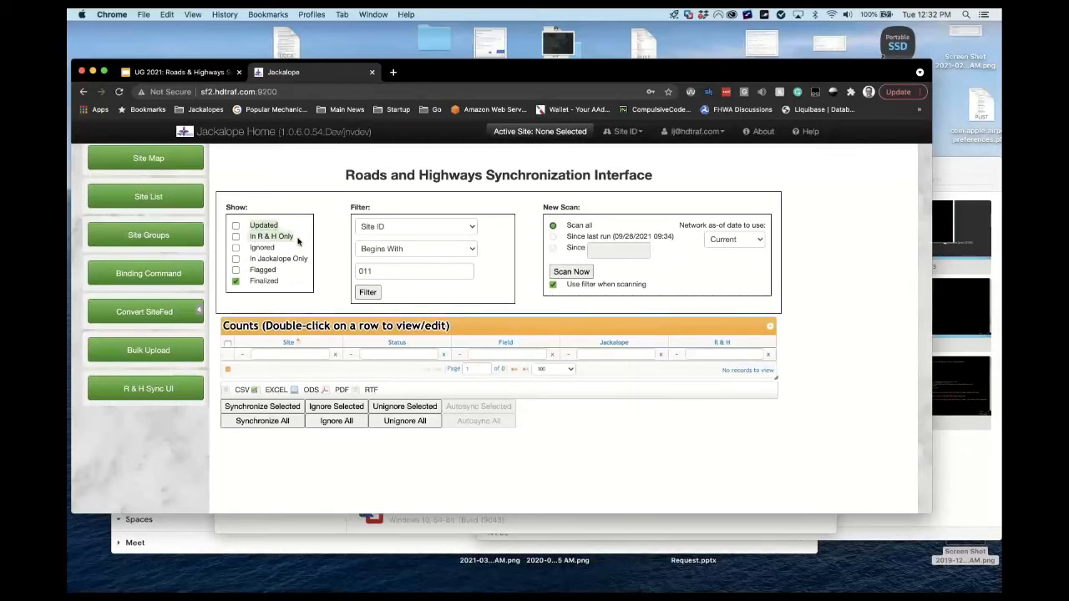
pyautogui.click(269, 226)
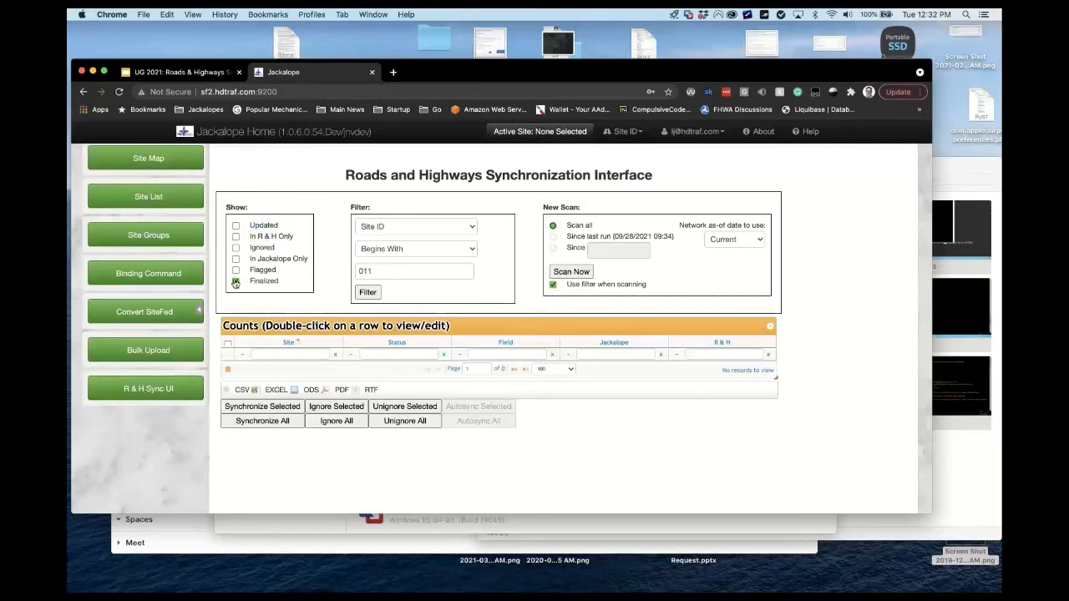
# Re-check Flagged, In Jackalope Only, Ignored, In R & H Only and Updated under Show.
pyautogui.click(236, 271)
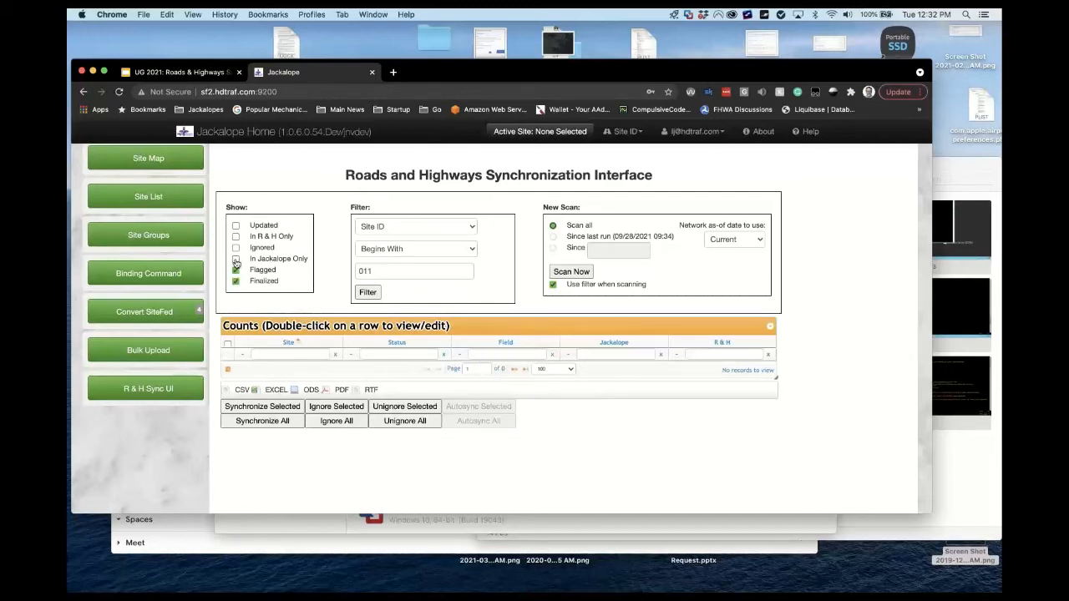
pyautogui.click(235, 258)
pyautogui.click(235, 248)
pyautogui.click(236, 237)
pyautogui.click(236, 226)
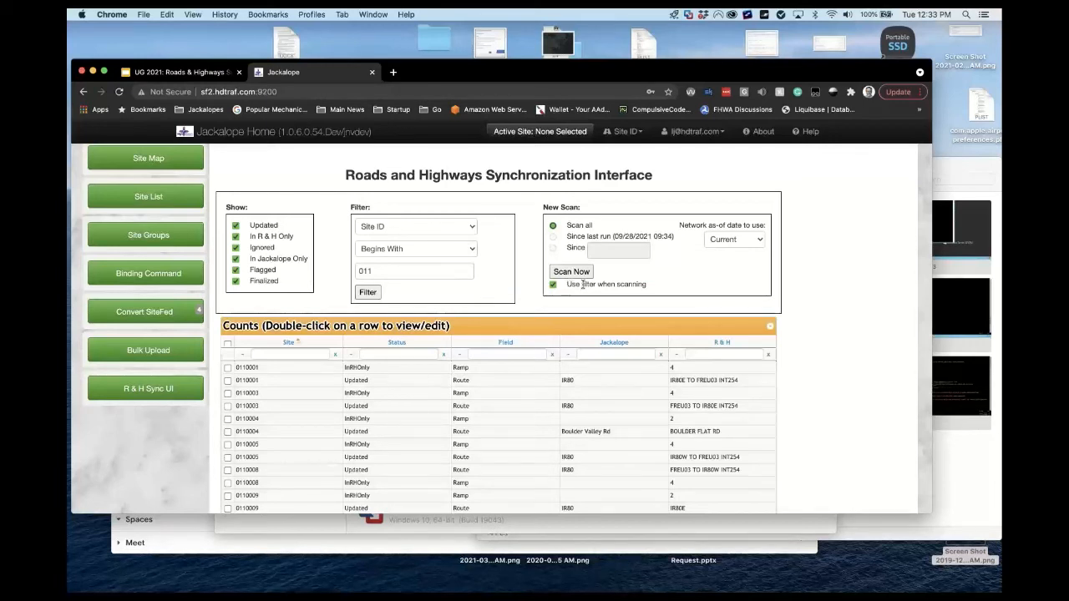
pyautogui.tripleClick(601, 284)
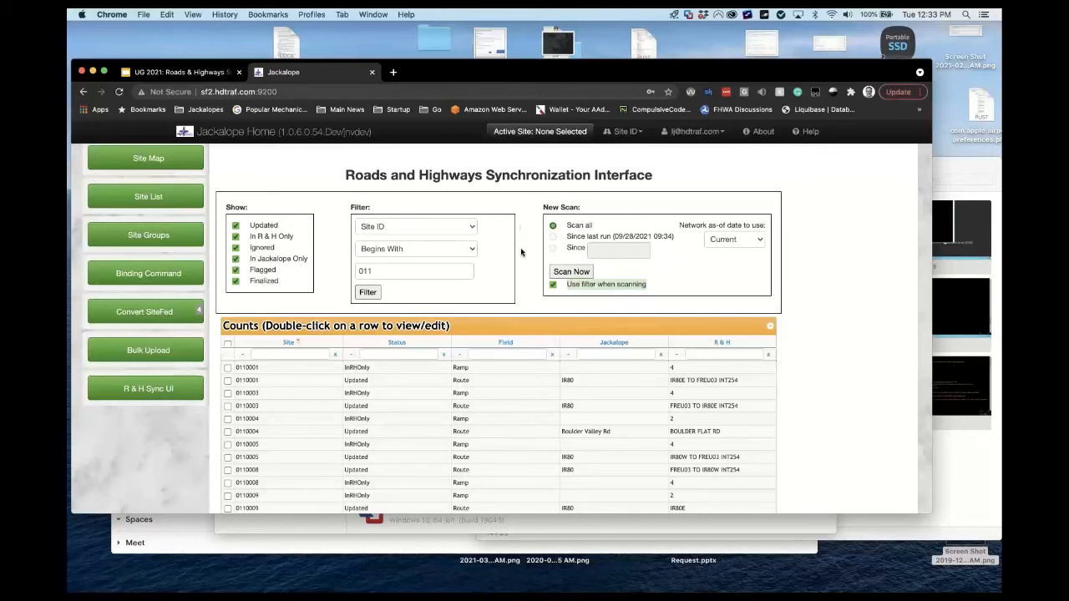
pyautogui.click(568, 235)
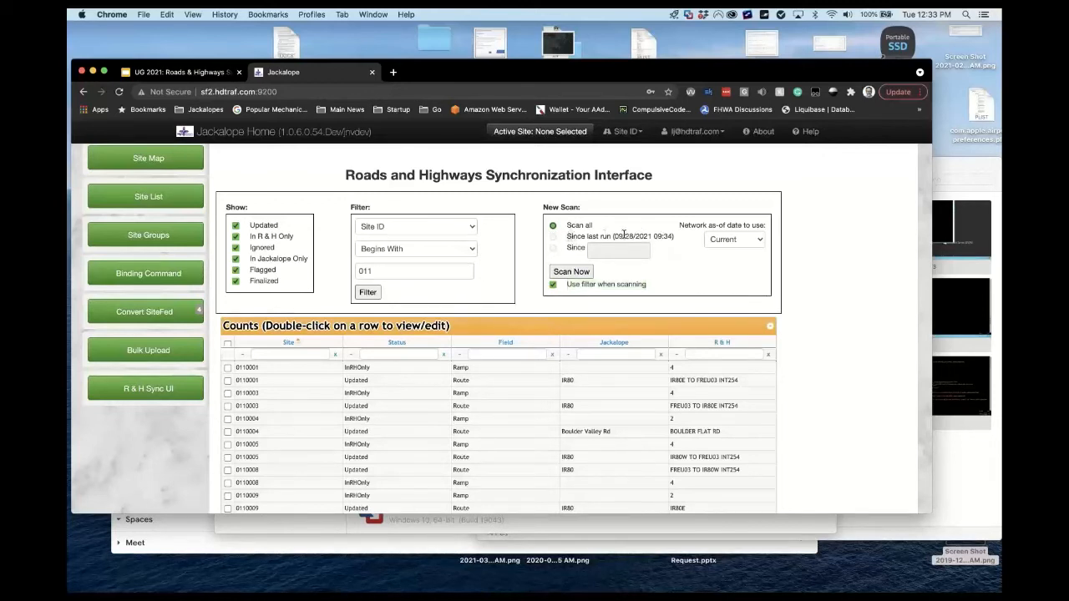
pyautogui.moveTo(624, 234); pyautogui.dragTo(683, 241)
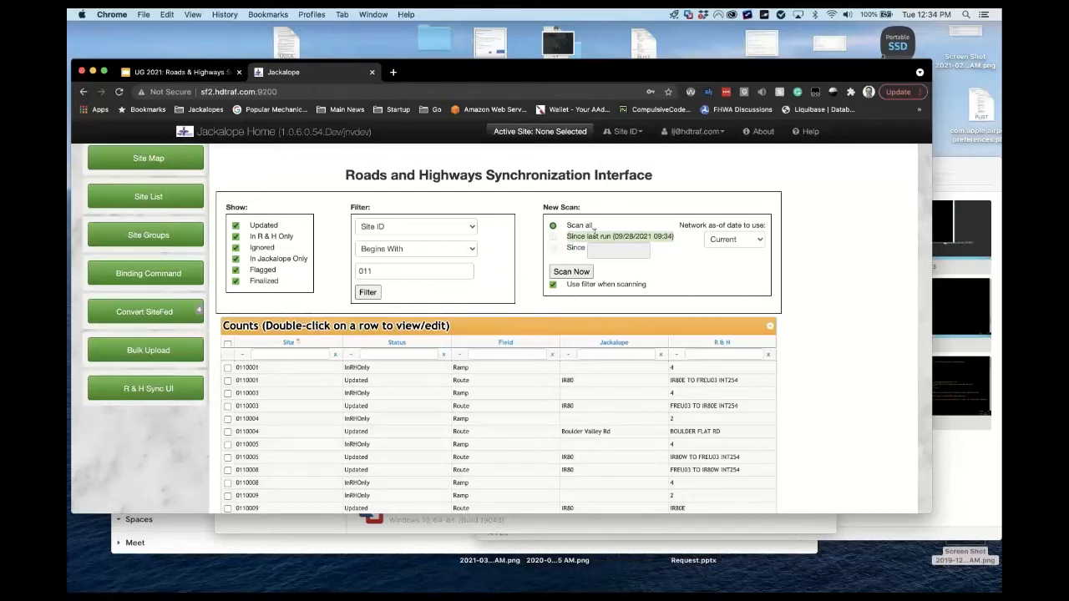
pyautogui.click(761, 243)
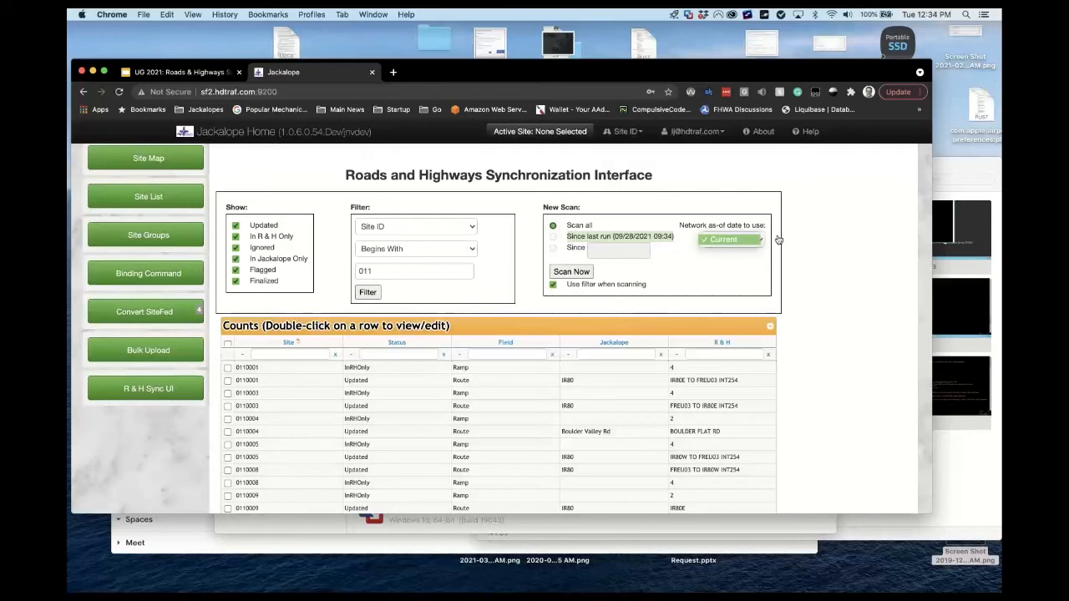
pyautogui.click(778, 240)
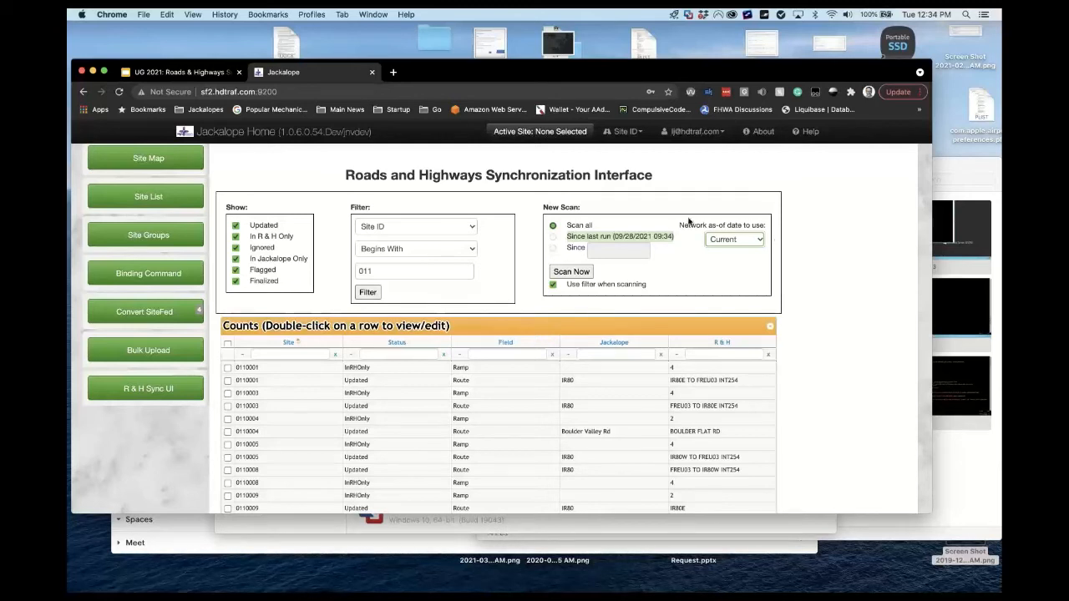
pyautogui.moveTo(680, 225); pyautogui.dragTo(764, 224)
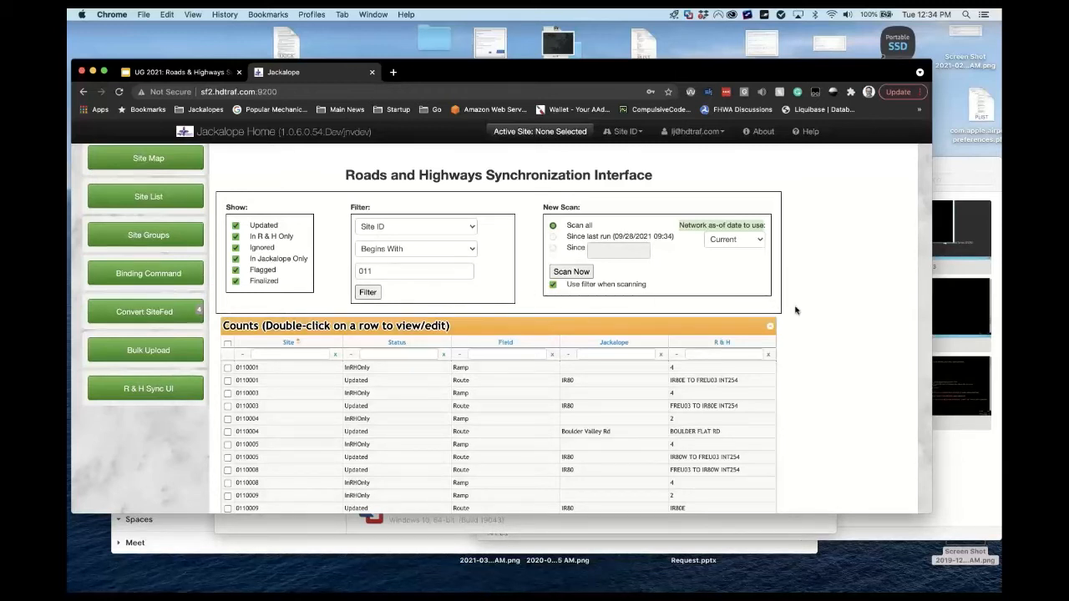
# Tick site 0110001's Updated Route row in the sync list for syncing.
pyautogui.click(237, 380)
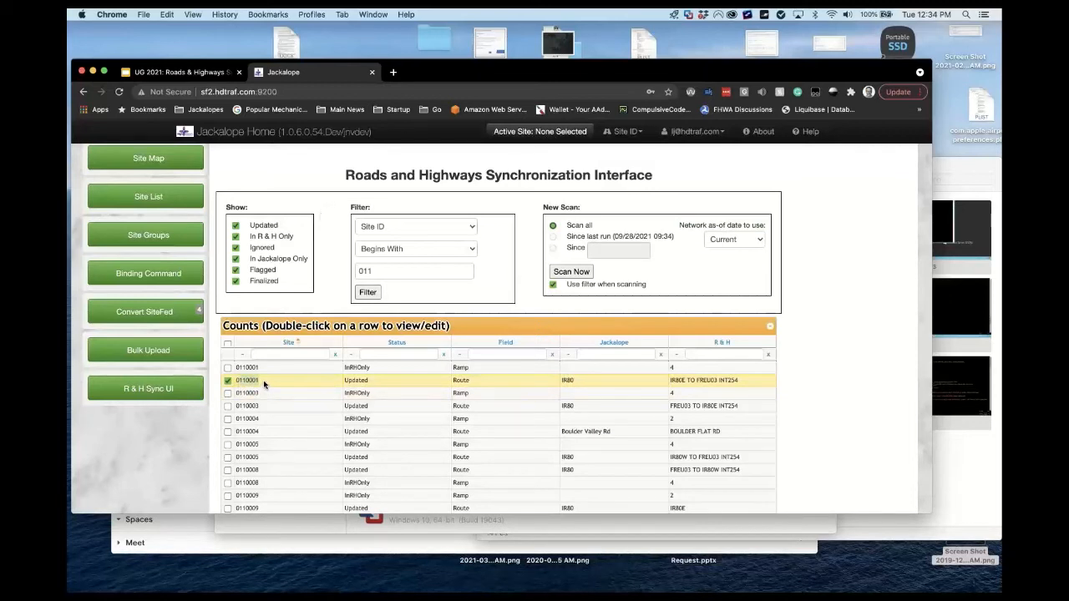
pyautogui.click(264, 382)
pyautogui.click(237, 383)
# Open the Jackalope Home link in a new browser tab and switch to it.
pyautogui.rightClick(317, 129)
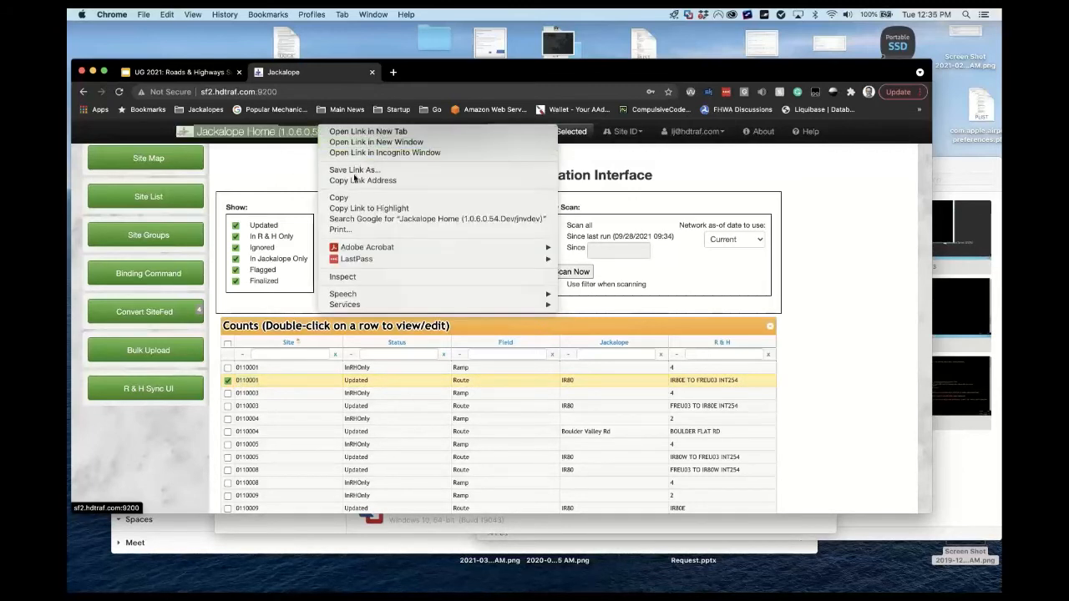
pyautogui.click(406, 132)
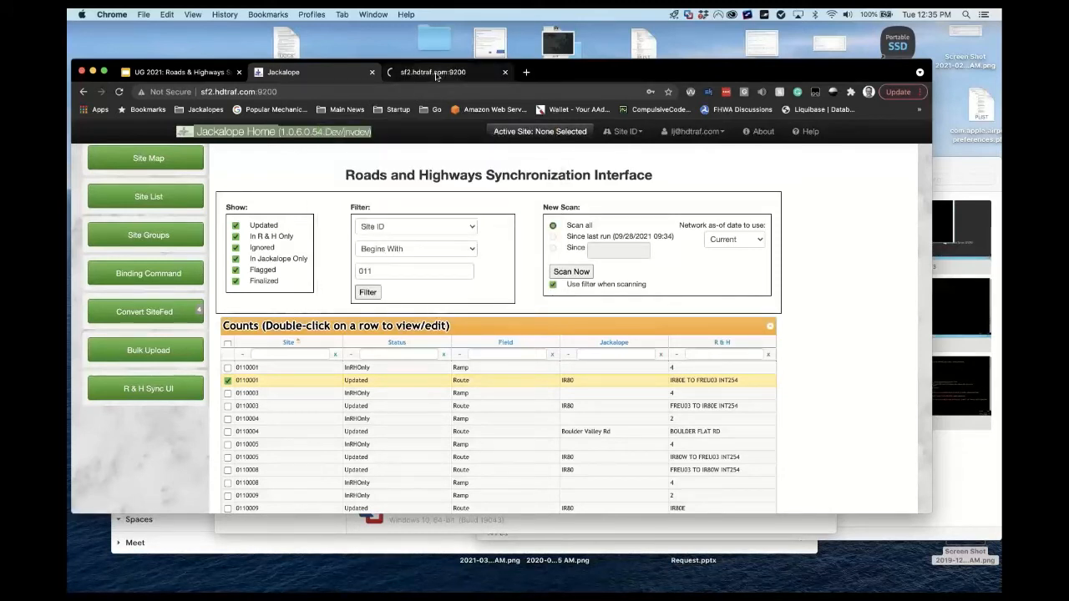
pyautogui.click(436, 74)
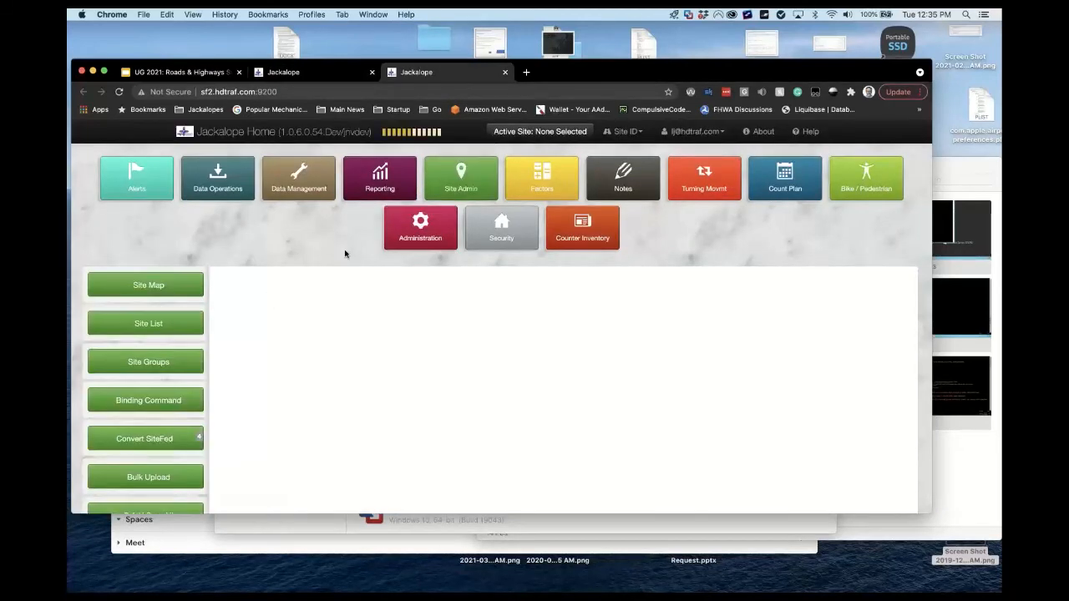
# Filter the Traffic Site list by Site ID 0110001 and open that site's record for editing.
pyautogui.click(335, 368)
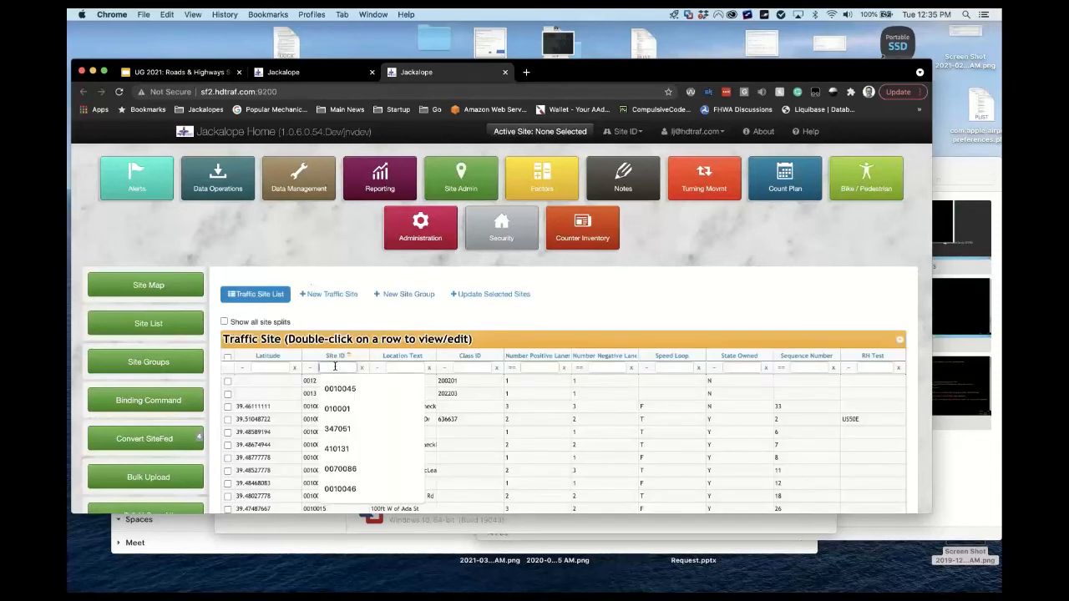
pyautogui.write('0110001')
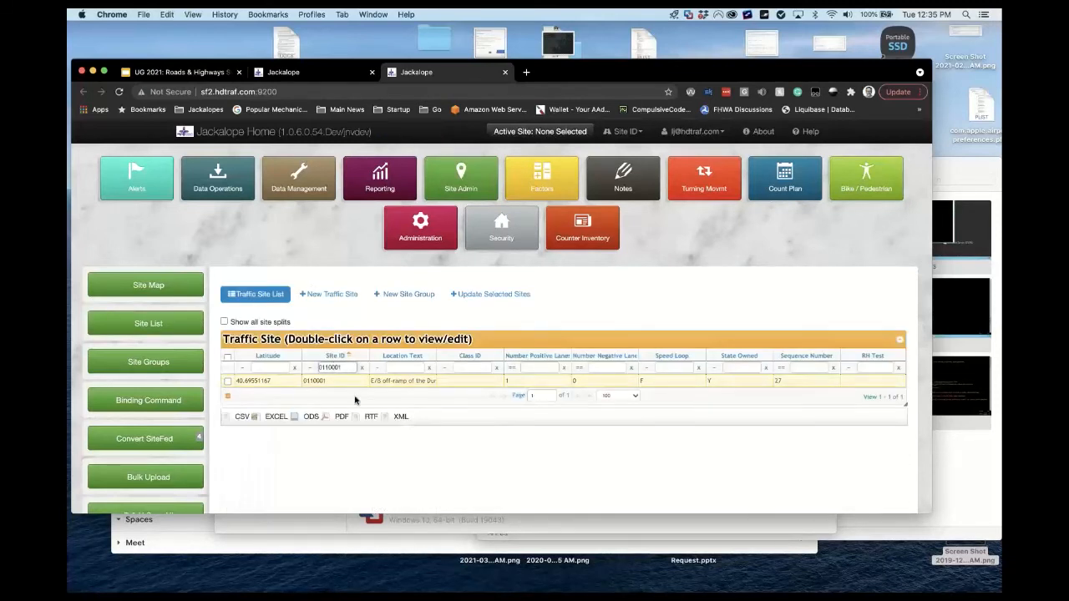
pyautogui.doubleClick(352, 383)
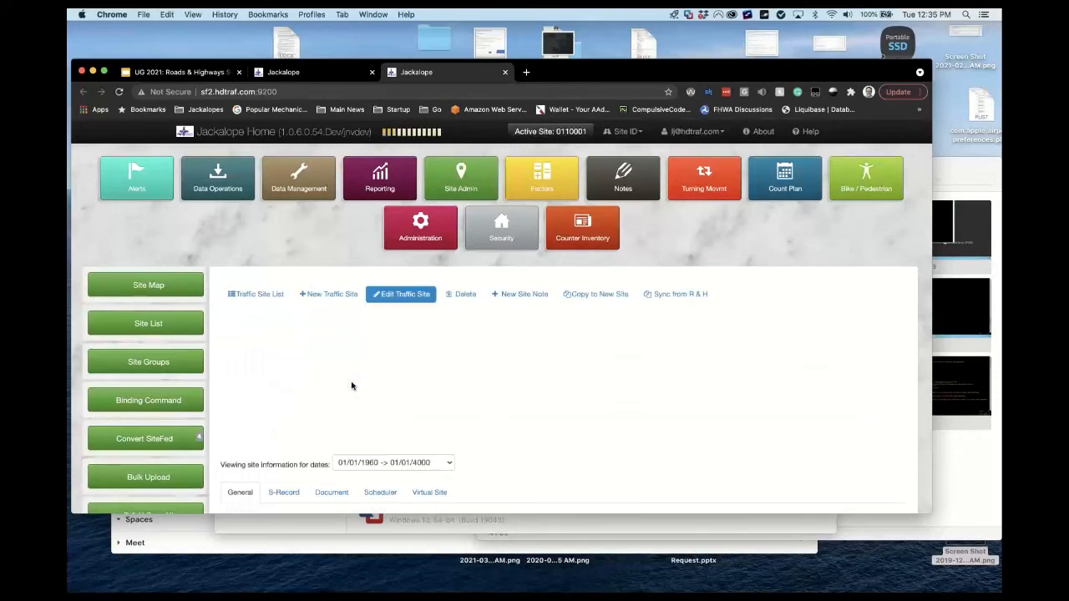
pyautogui.click(323, 74)
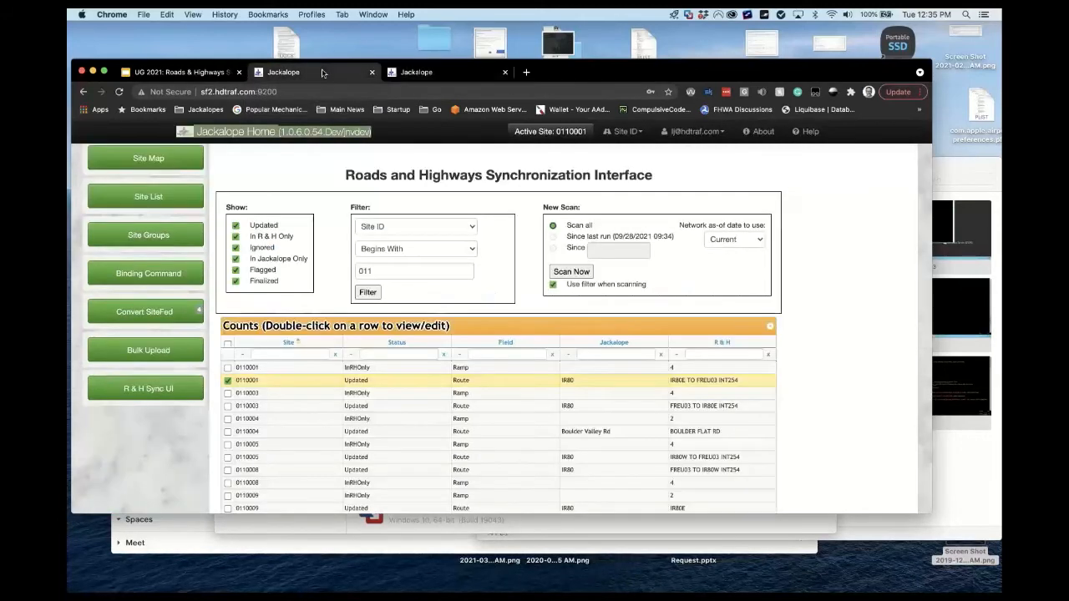
pyautogui.click(414, 72)
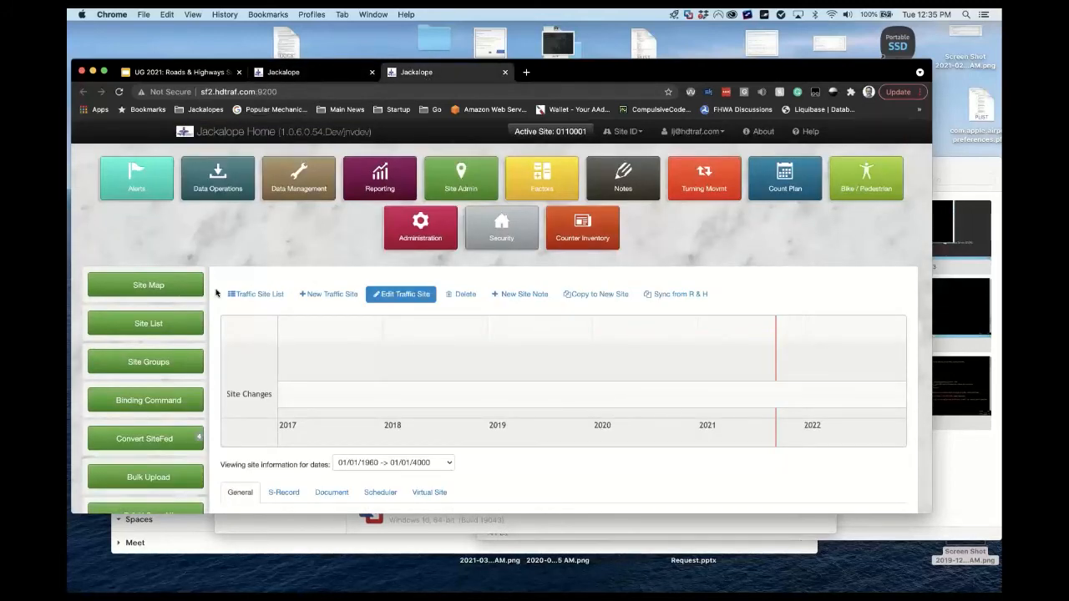
pyautogui.scroll(-5, 215, 293)
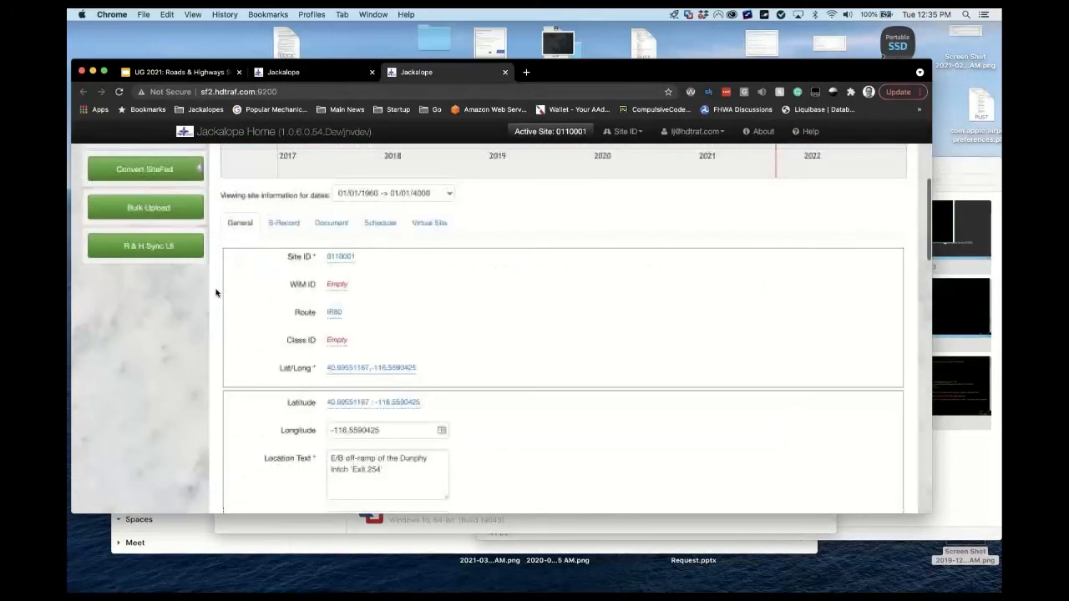
pyautogui.click(334, 288)
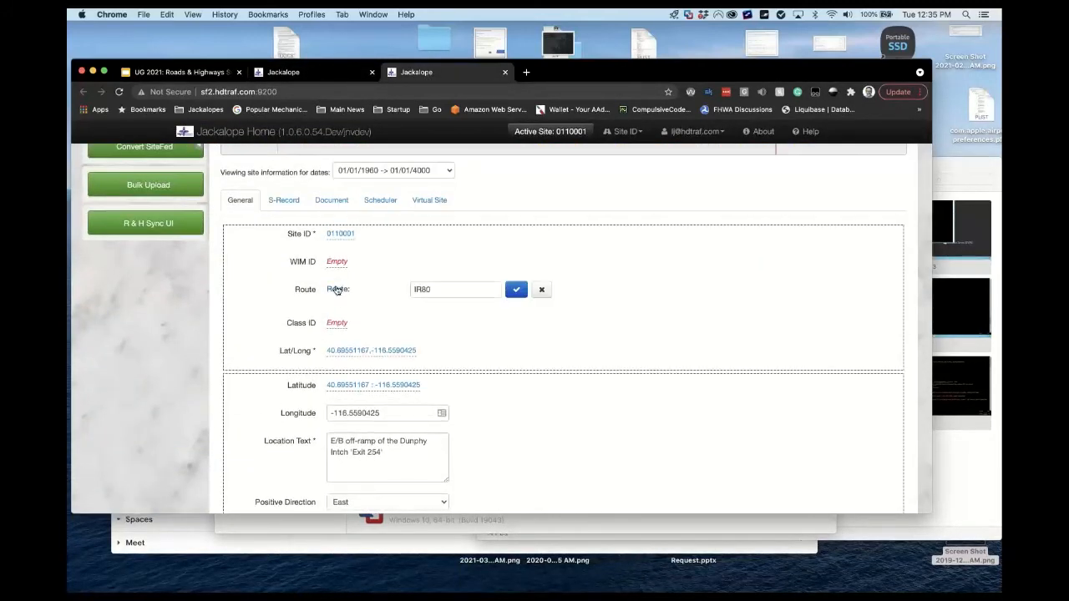
pyautogui.doubleClick(434, 288)
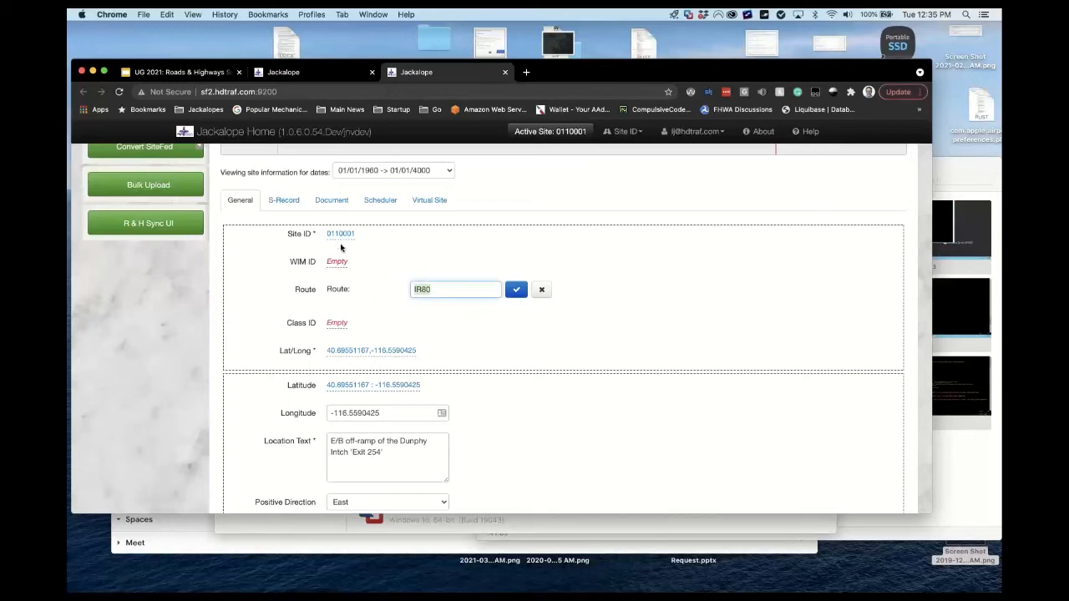
pyautogui.click(337, 326)
pyautogui.click(334, 352)
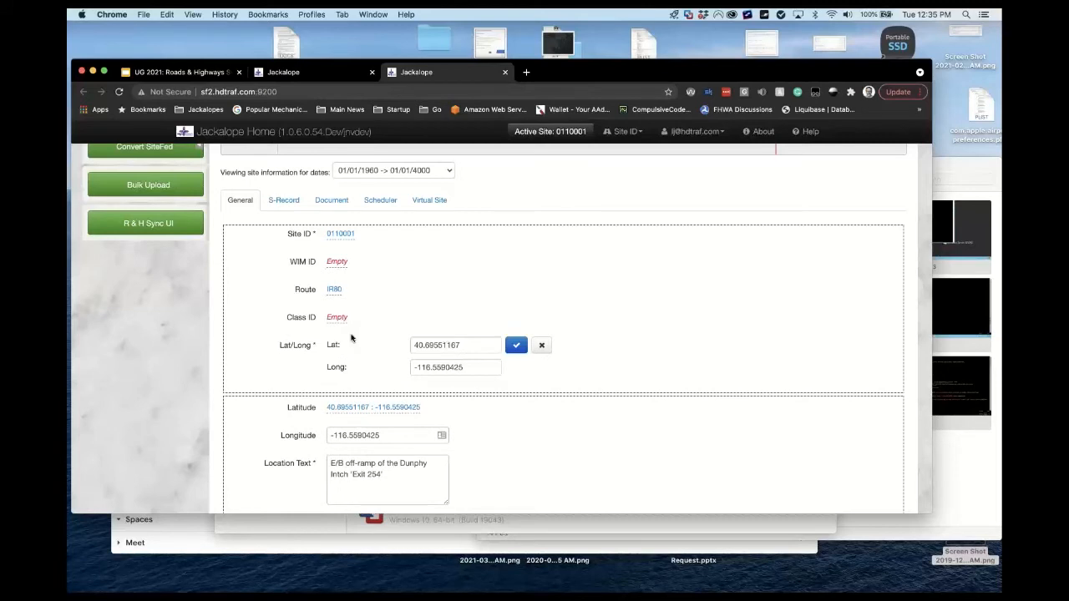
pyautogui.rightClick(157, 384)
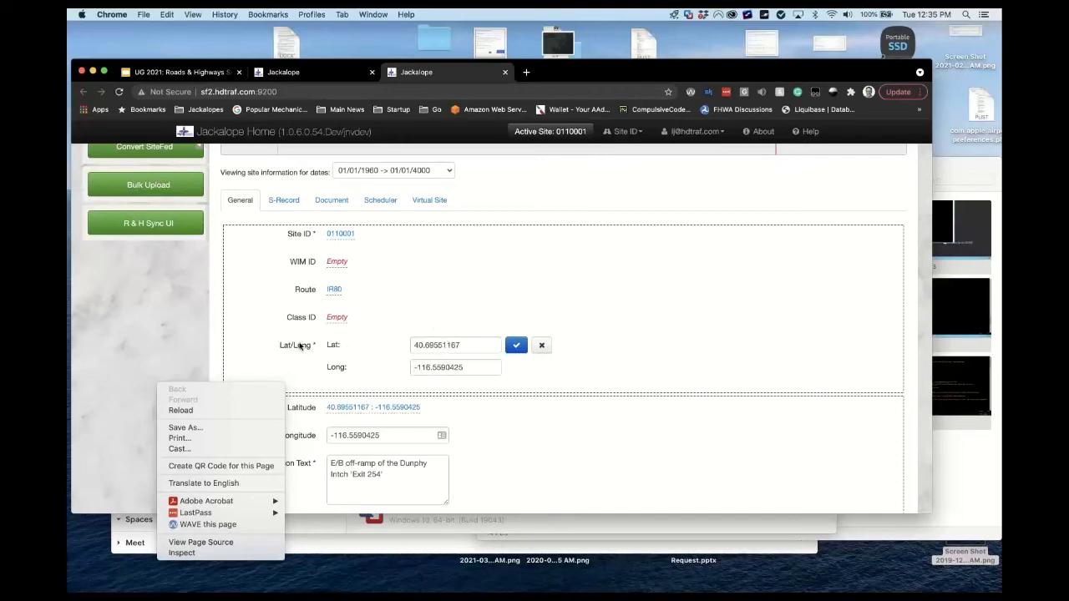
pyautogui.click(239, 333)
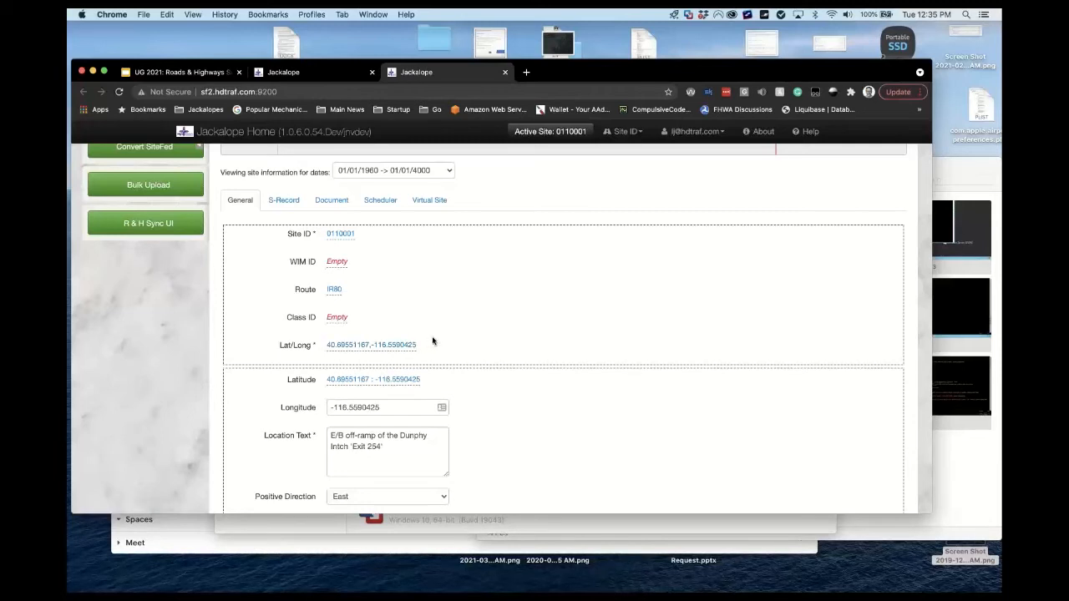
pyautogui.click(406, 345)
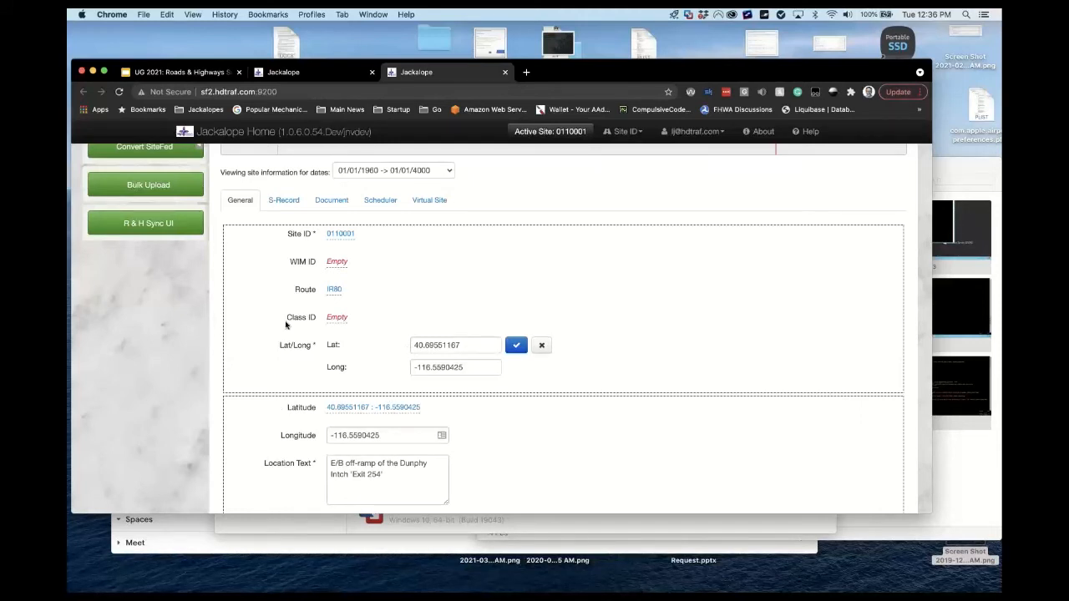
pyautogui.click(215, 332)
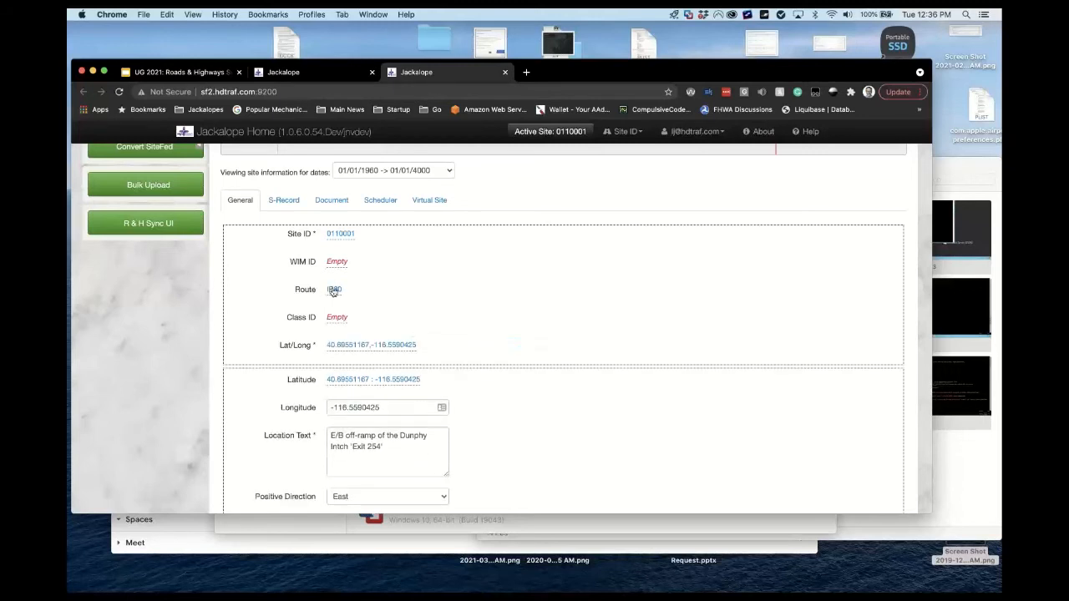
pyautogui.click(333, 289)
pyautogui.click(438, 289)
pyautogui.doubleClick(416, 289)
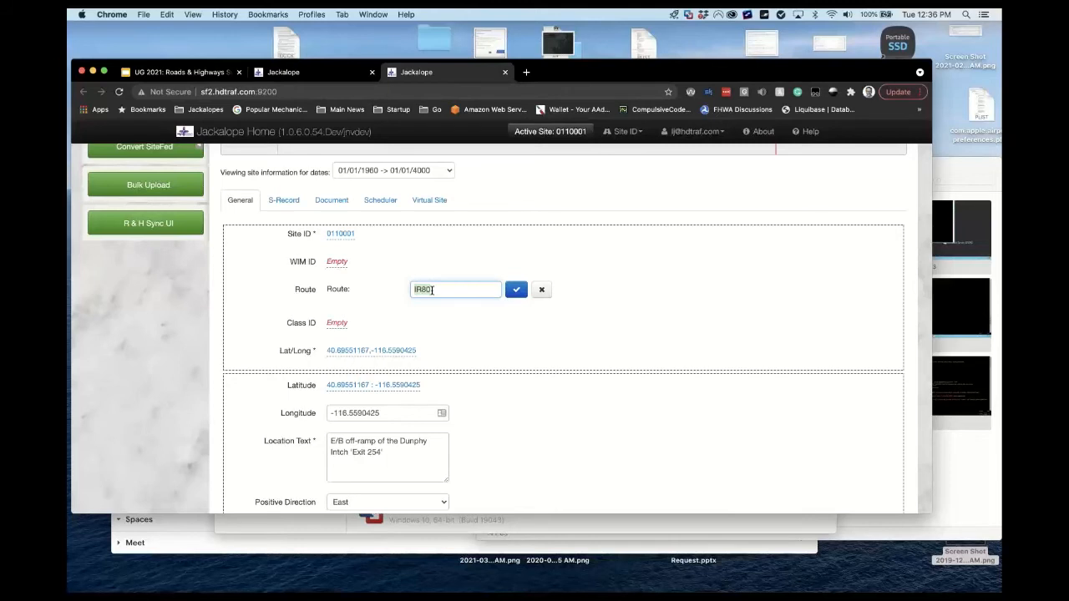
pyautogui.click(252, 299)
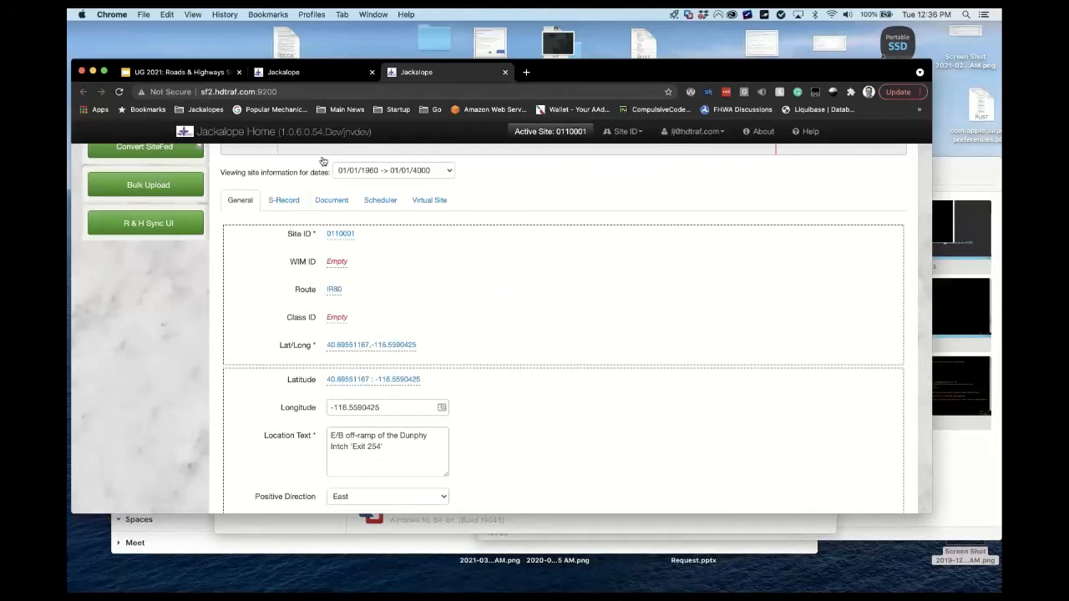
# Review the R&H Synchronization grid, then reload site 0110001's Edit Traffic Site view.
pyautogui.click(336, 73)
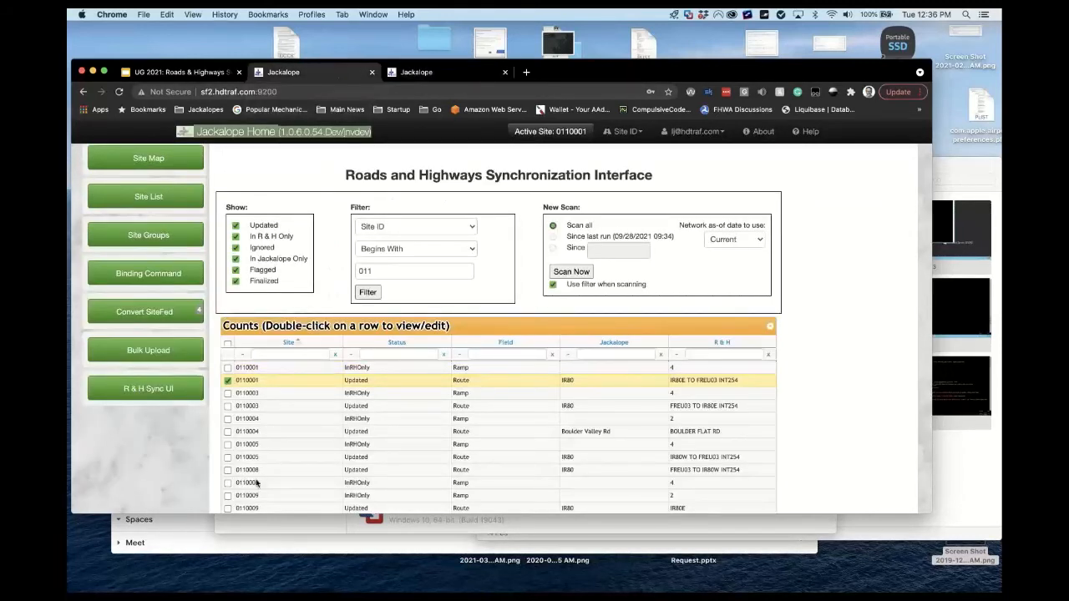
pyautogui.scroll(-15, 175, 484)
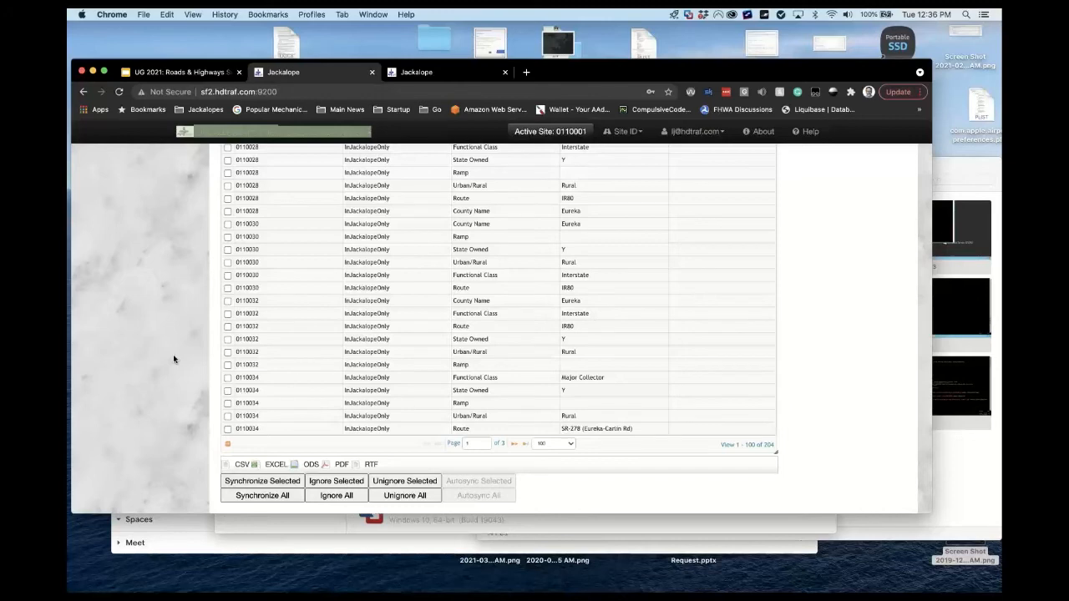
pyautogui.scroll(15, 173, 359)
pyautogui.click(479, 75)
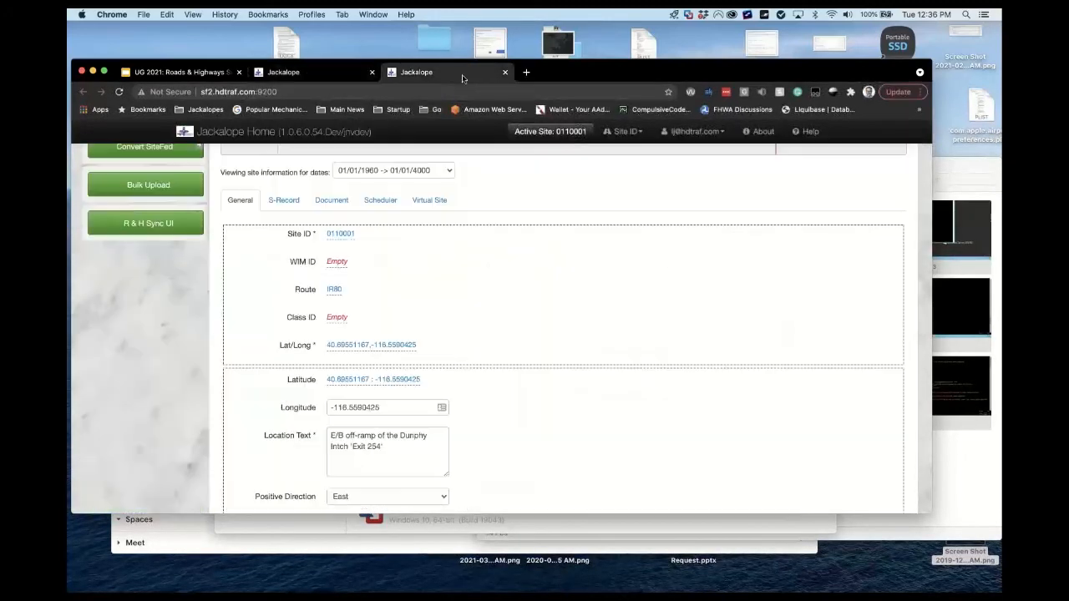
pyautogui.scroll(5, 217, 360)
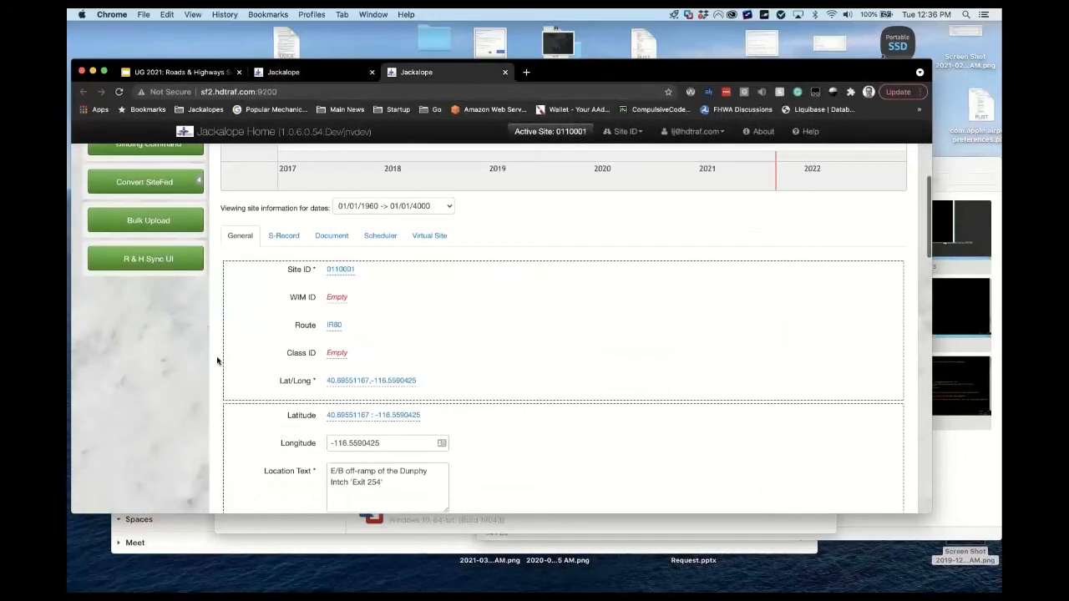
pyautogui.click(401, 295)
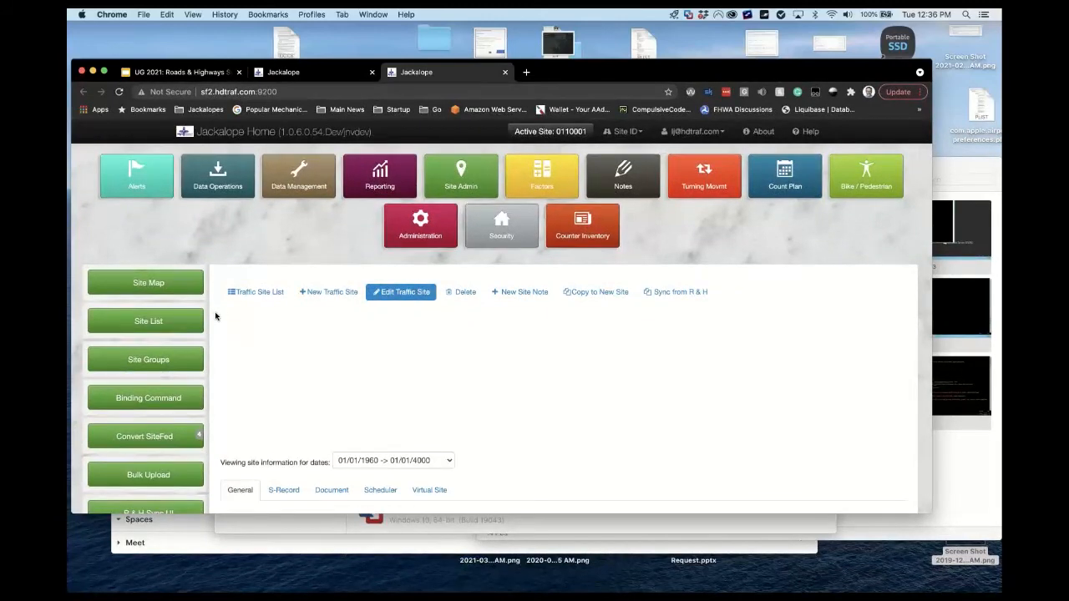
# Confirm site 0110001's Route as IR80E TO FREU03 INT254 and check its sync row reads Finalized.
pyautogui.scroll(-4, 215, 315)
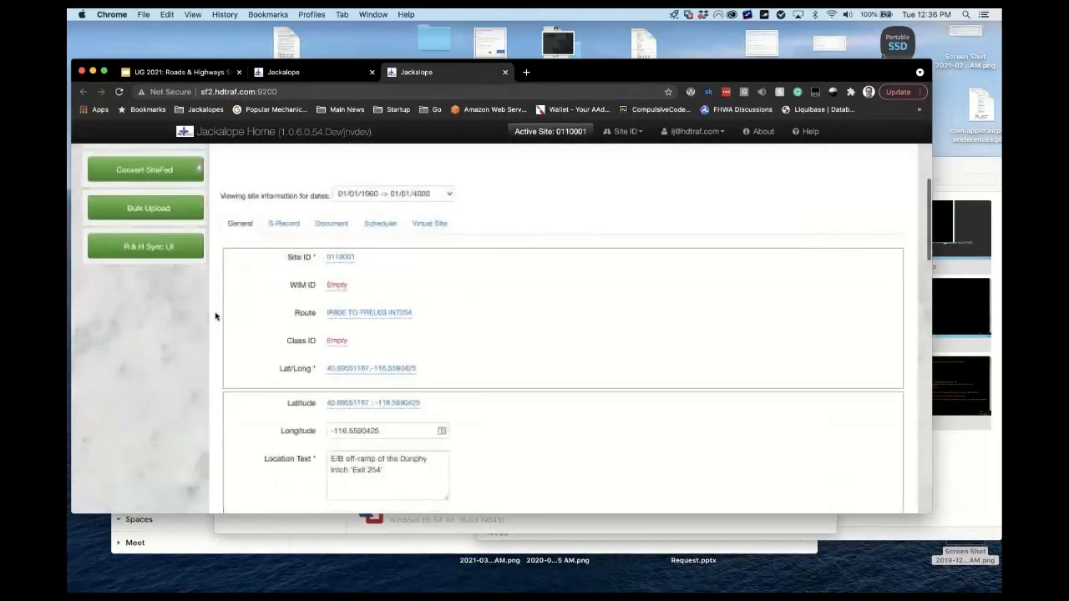
pyautogui.click(338, 311)
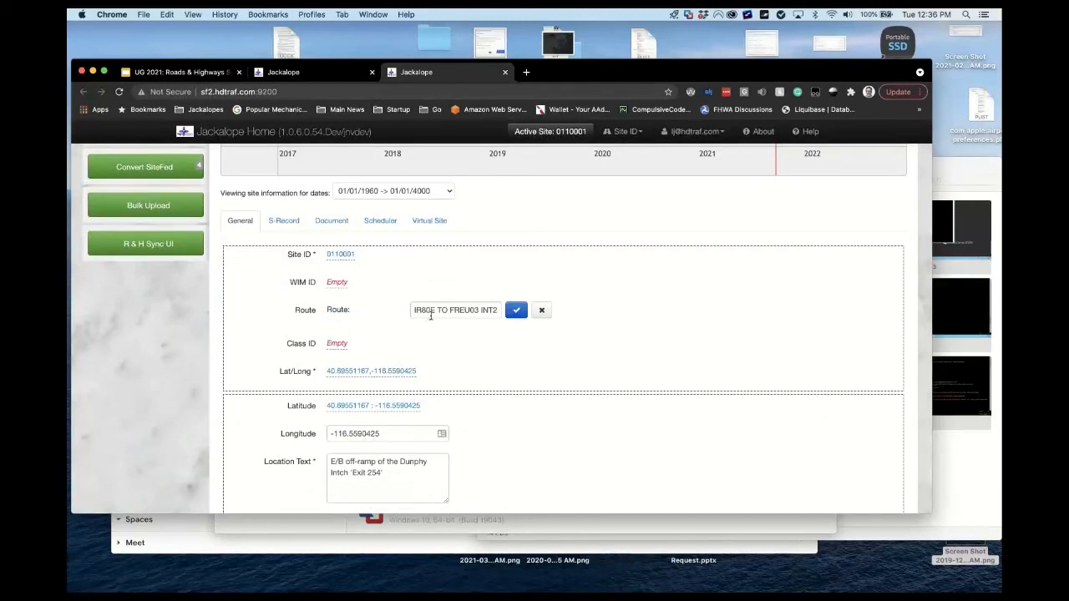
pyautogui.click(267, 317)
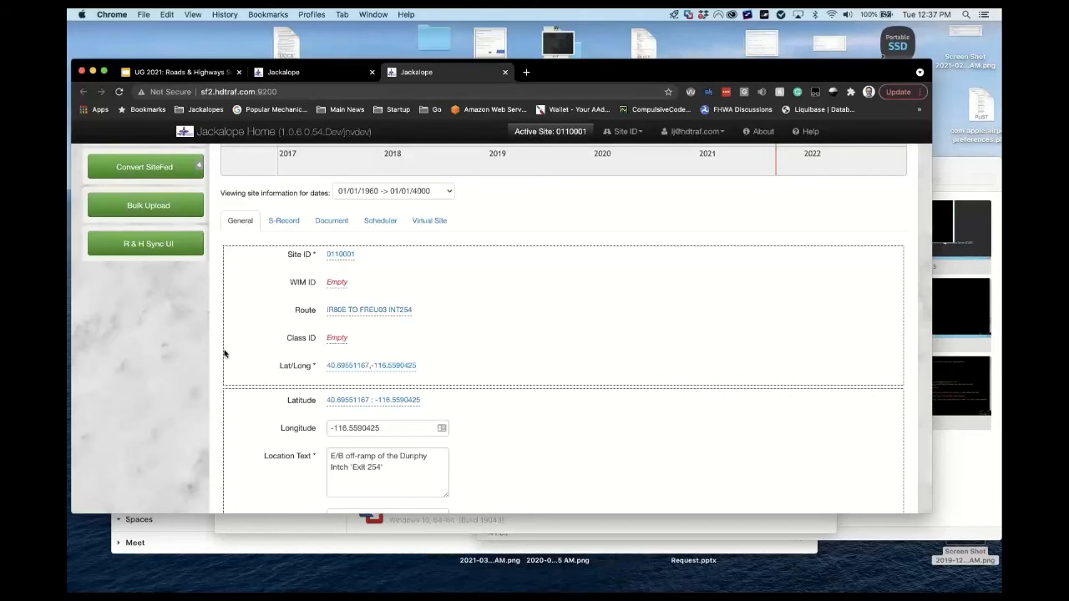
pyautogui.scroll(-10, 224, 355)
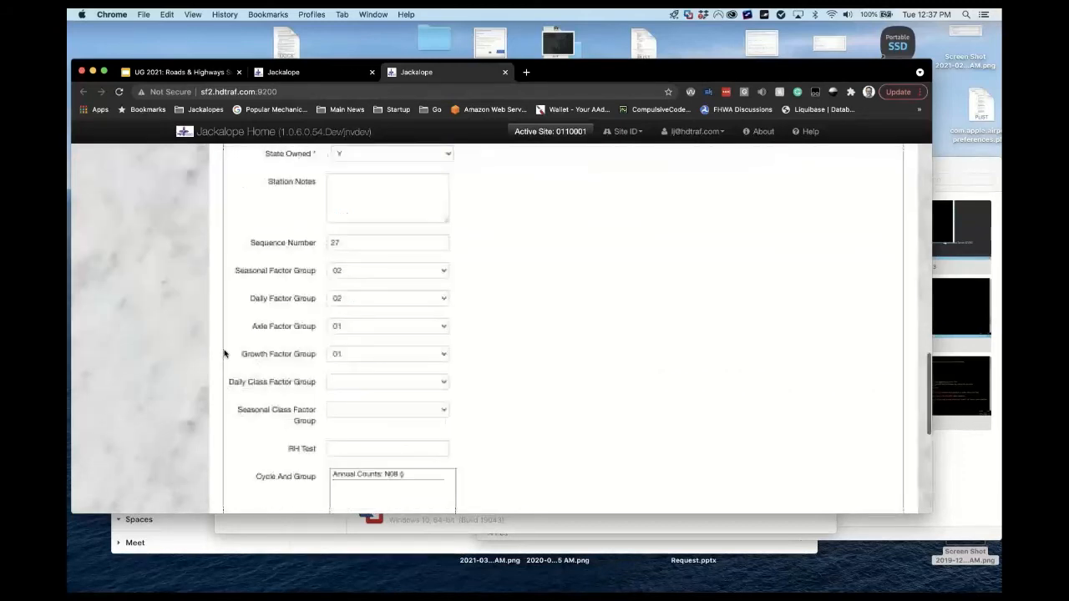
pyautogui.scroll(-6, 224, 354)
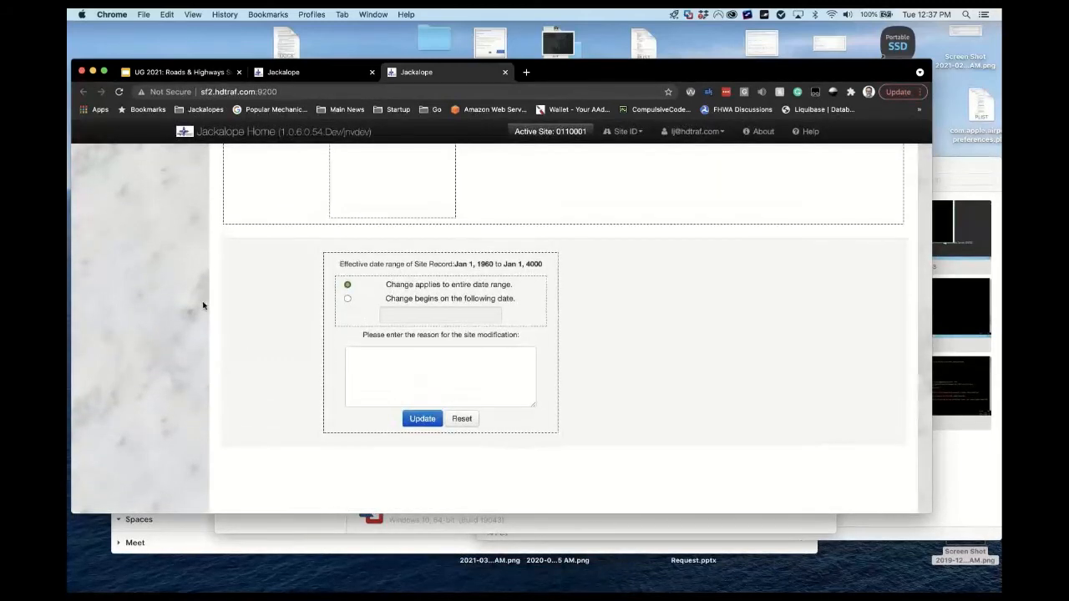
pyautogui.scroll(15, 203, 305)
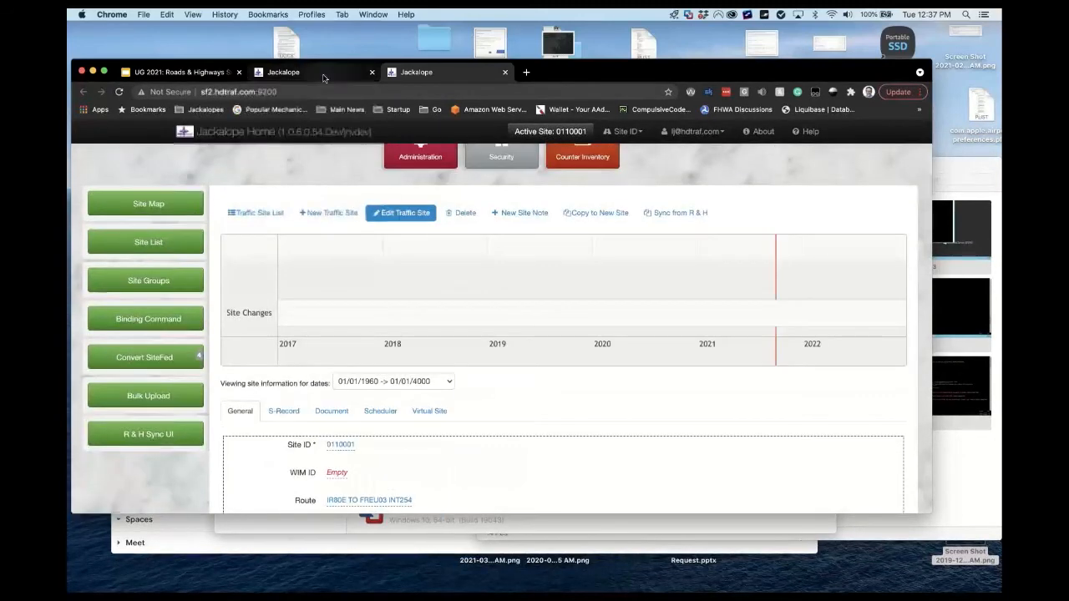
pyautogui.click(324, 74)
pyautogui.scroll(-5, 215, 332)
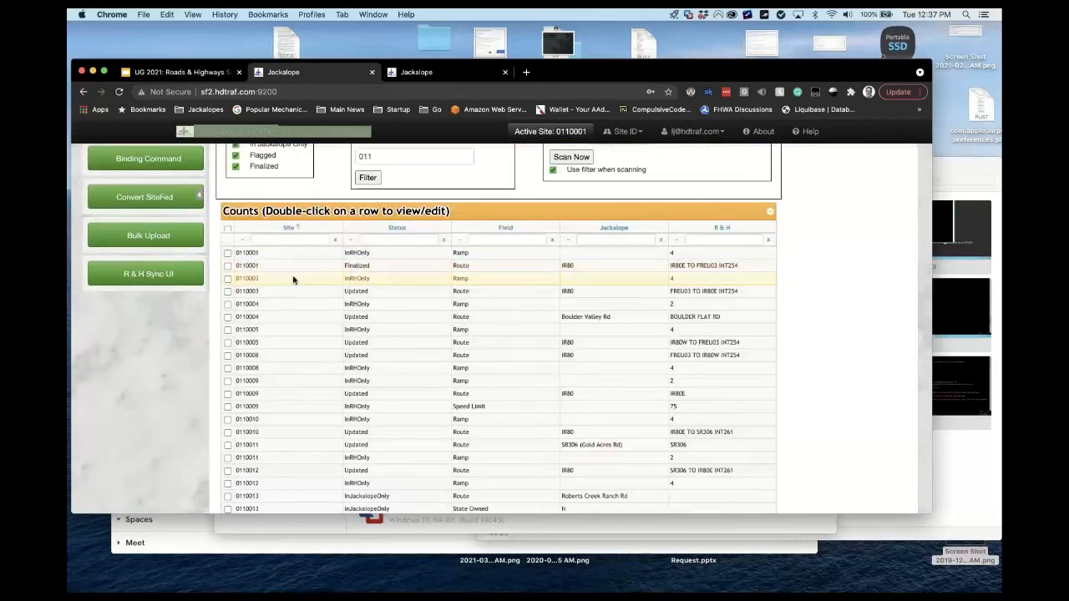
# Hide Finalized rows, then open site 0110001's record from its Ramp row in the Counts table.
pyautogui.scroll(1, 293, 280)
pyautogui.scroll(3, 293, 280)
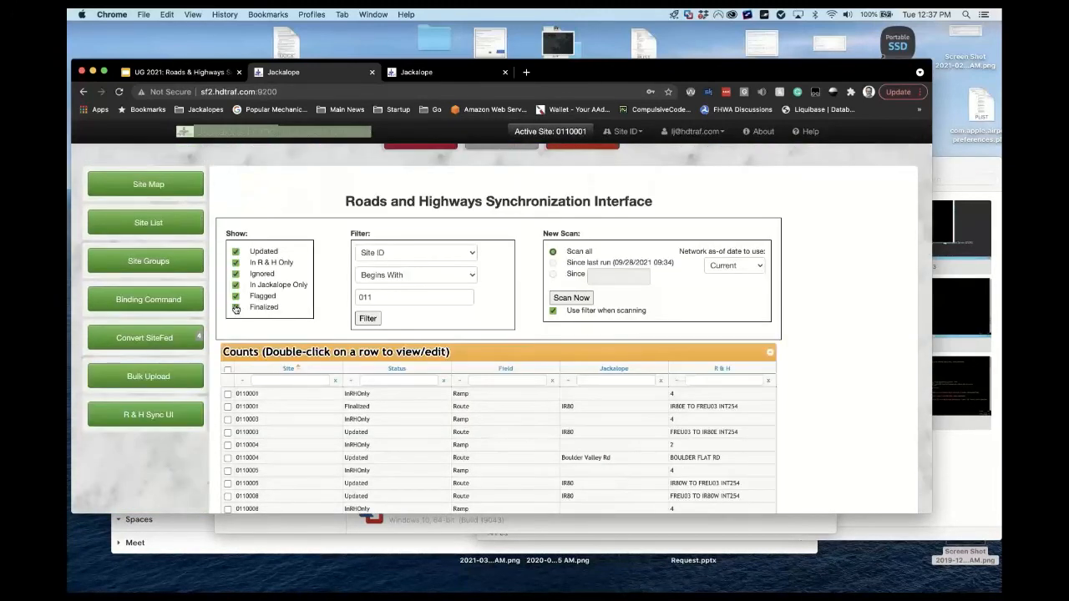
pyautogui.click(235, 308)
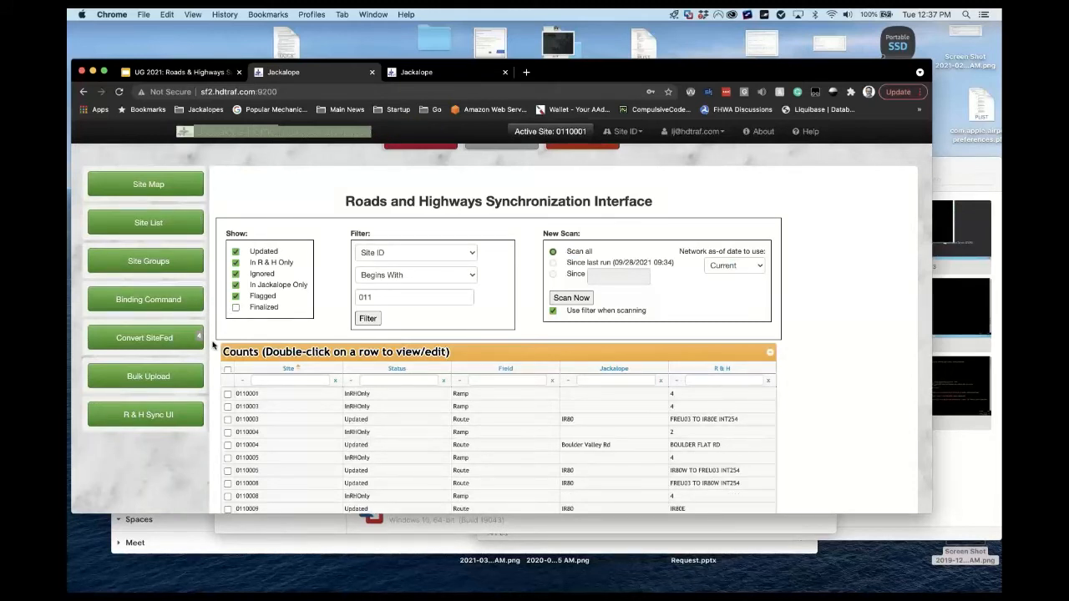
pyautogui.scroll(-3, 213, 345)
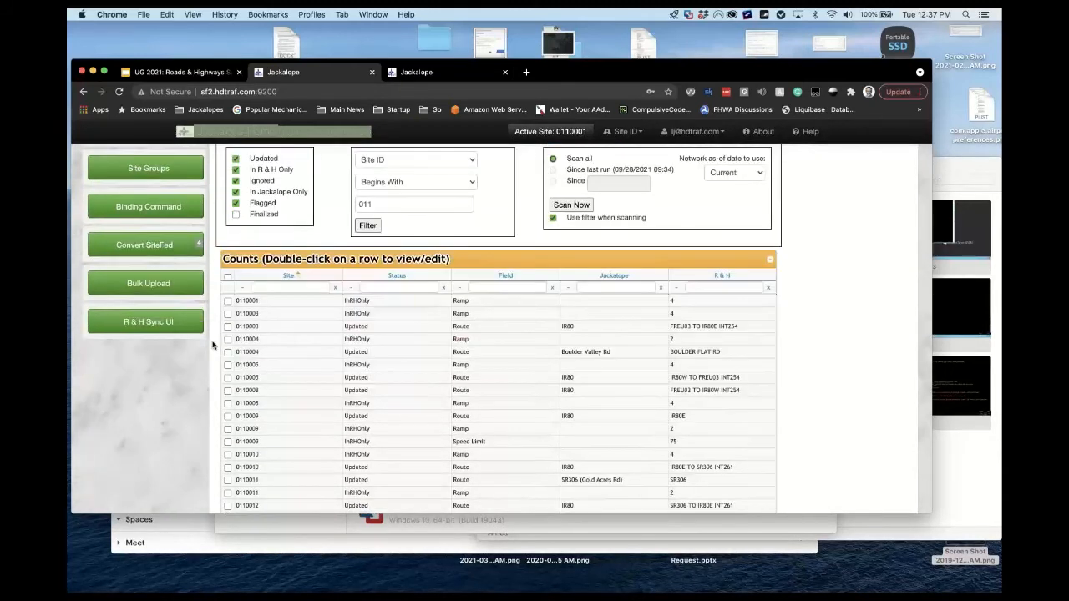
pyautogui.scroll(-1, 213, 345)
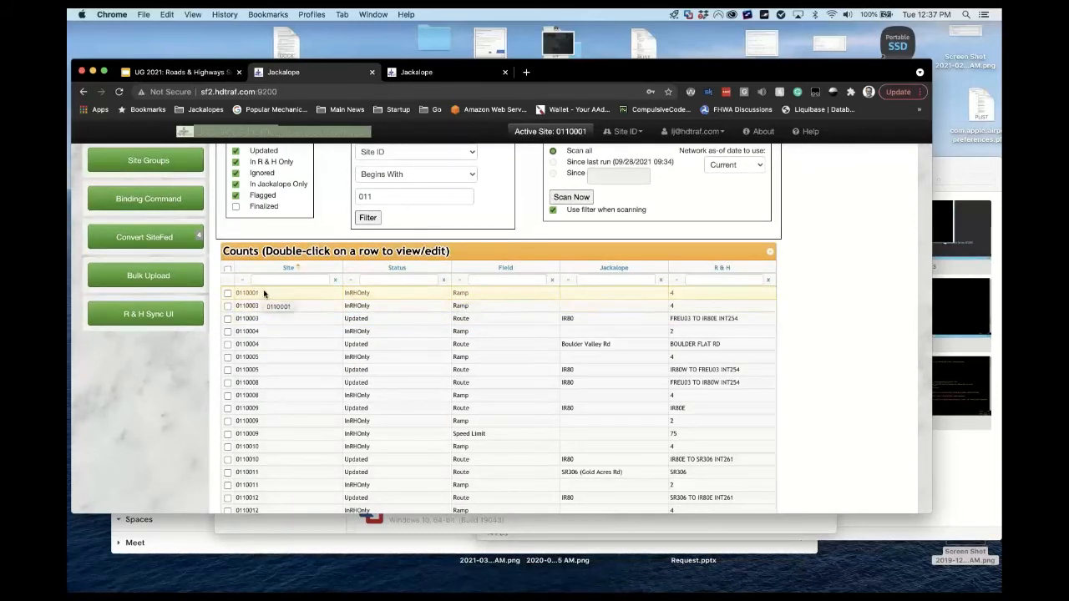
pyautogui.click(452, 73)
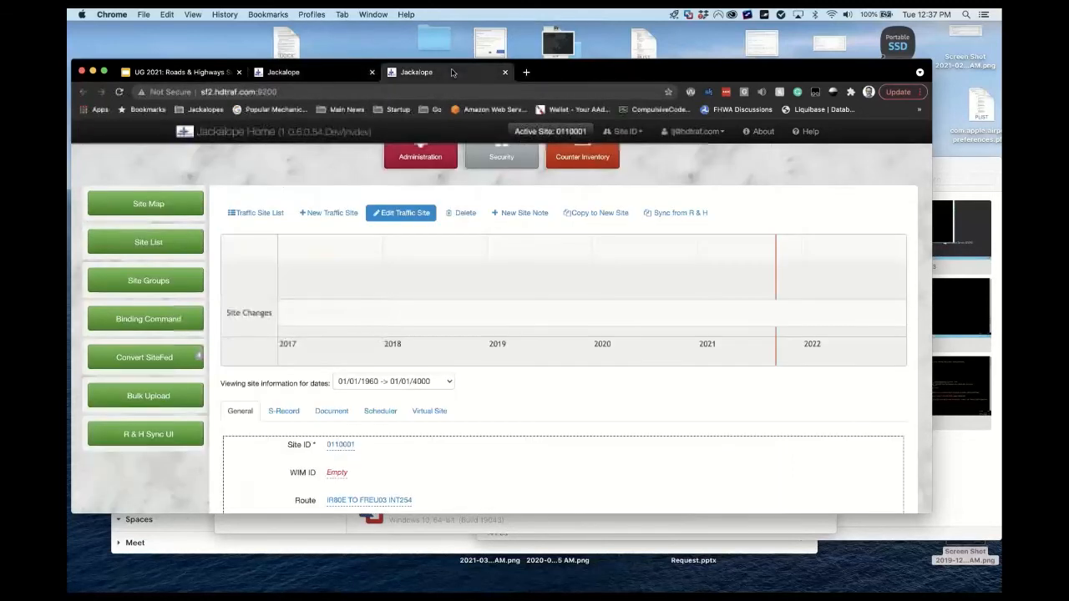
pyautogui.click(303, 74)
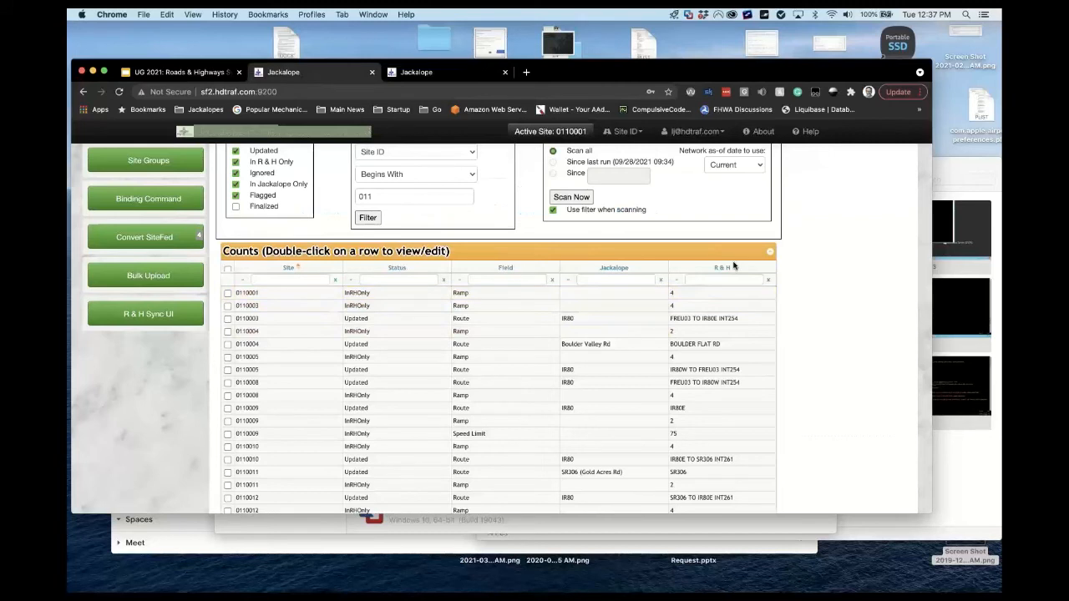
pyautogui.doubleClick(649, 296)
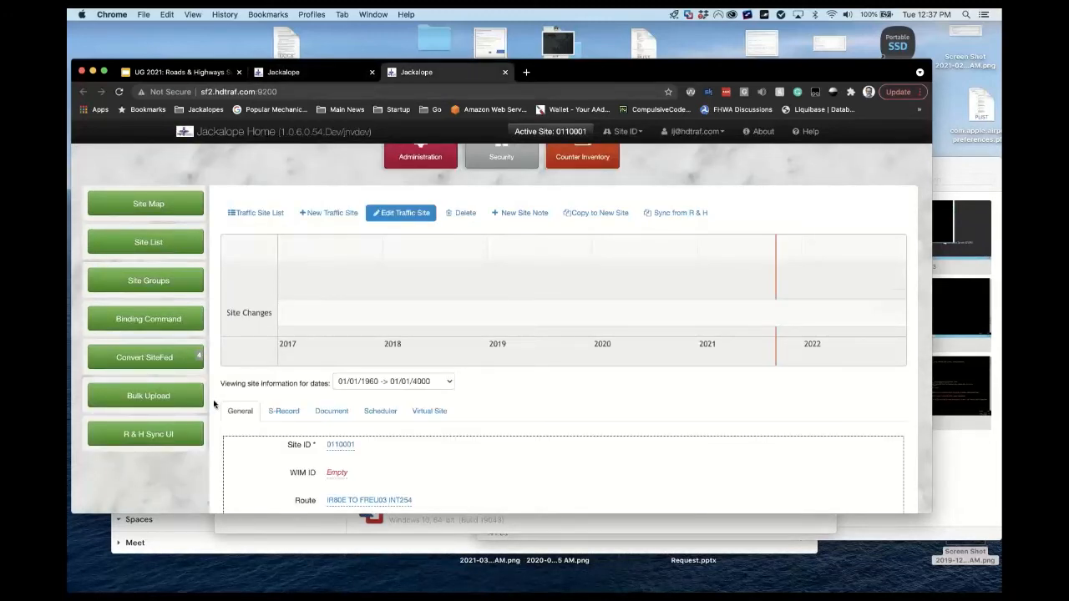
# Open site 0110001's Ramp dropdown to confirm no value is set, then go back to the Counts table.
pyautogui.scroll(-5, 214, 405)
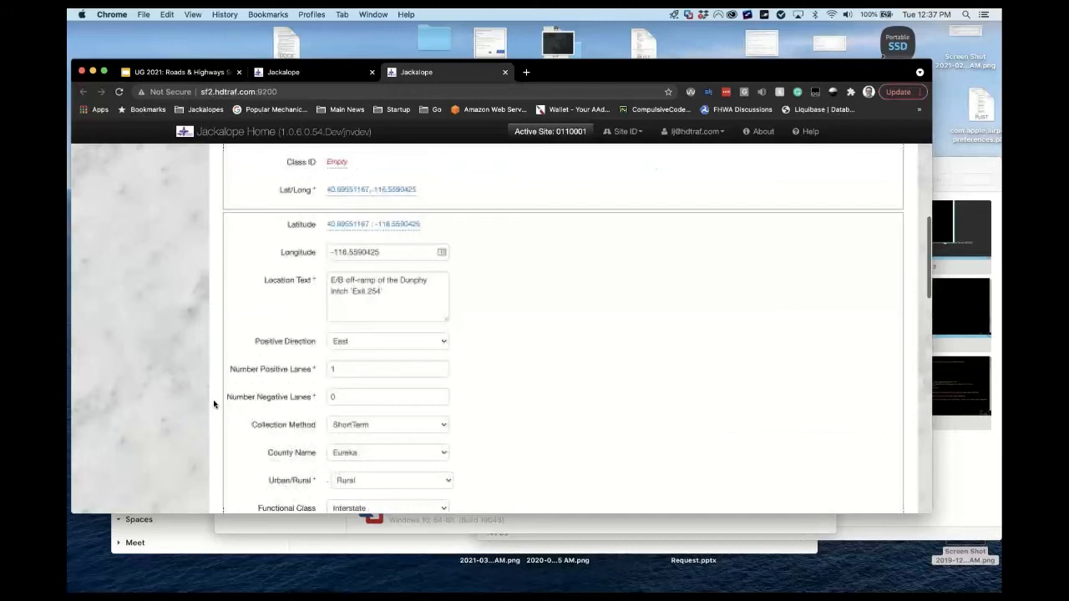
pyautogui.scroll(-3, 214, 404)
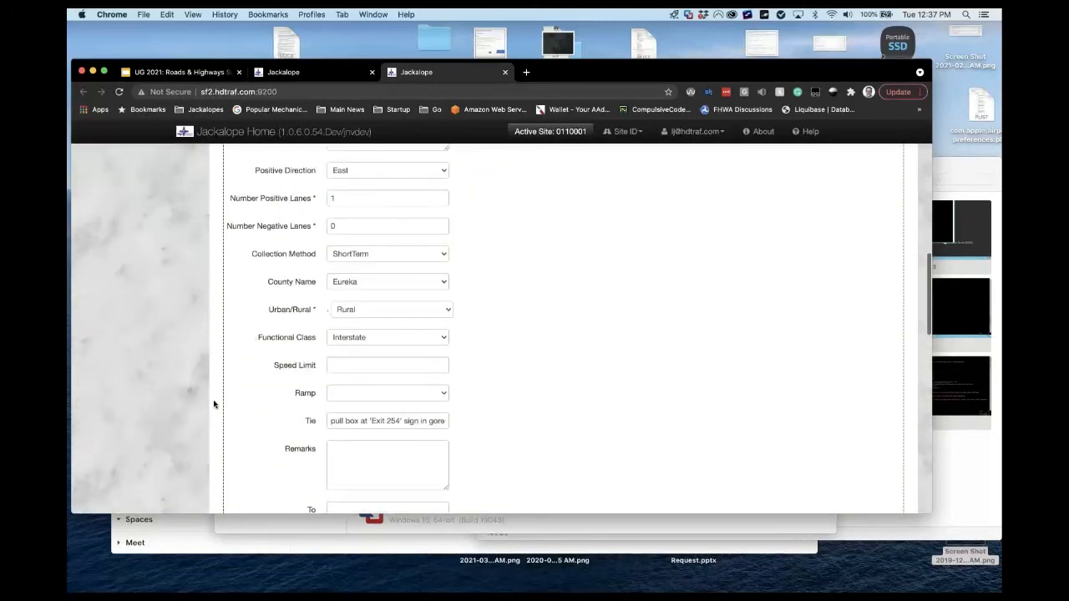
pyautogui.click(444, 377)
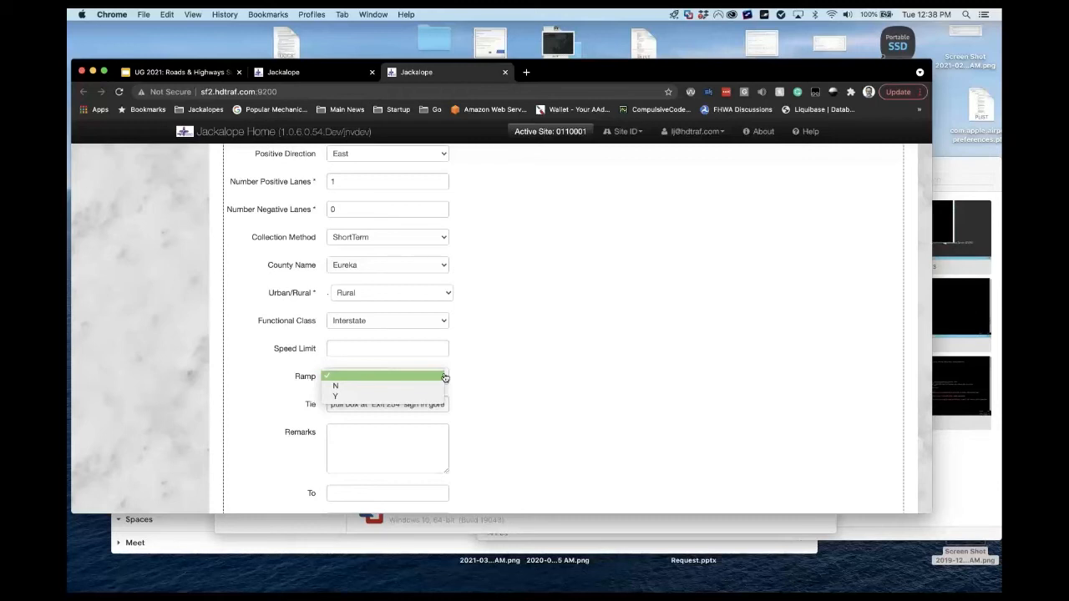
pyautogui.click(260, 381)
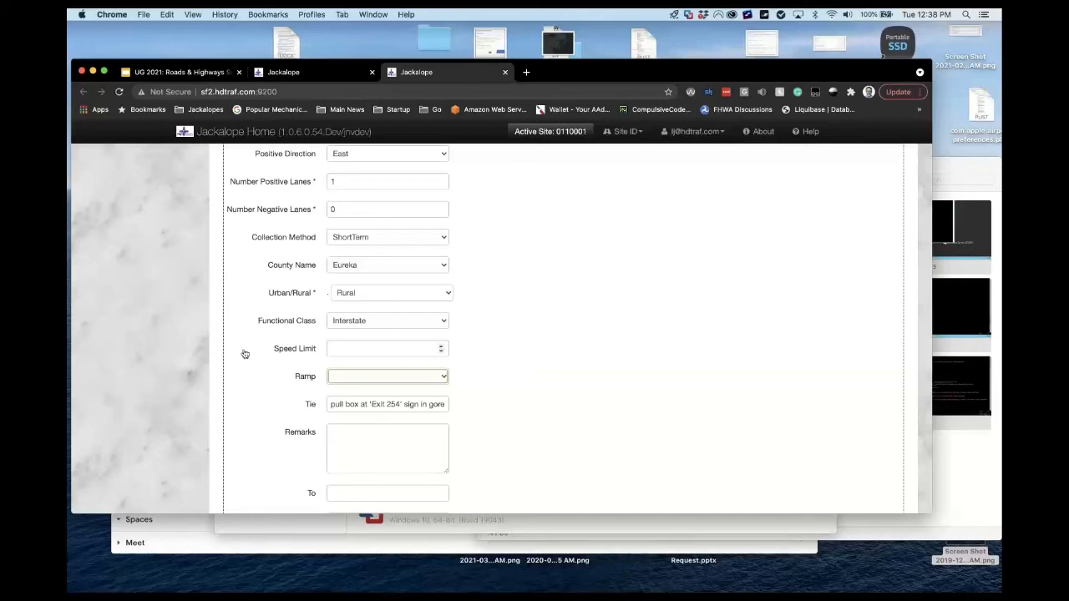
pyautogui.scroll(1, 245, 354)
pyautogui.scroll(10, 245, 355)
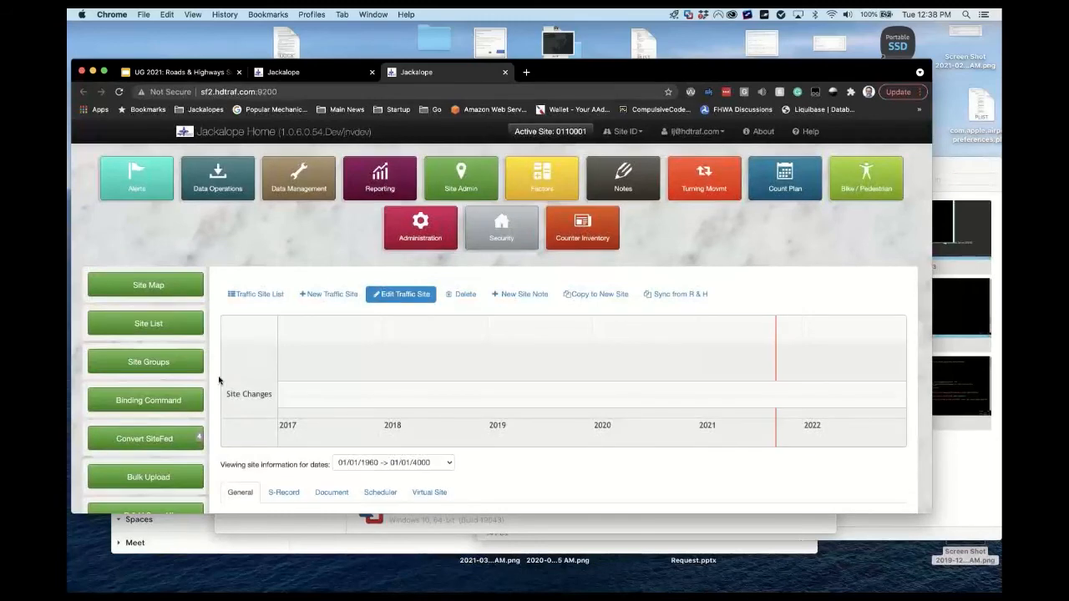
pyautogui.rightClick(219, 381)
pyautogui.hotkey('ctrl', 'shift', 'Tab')
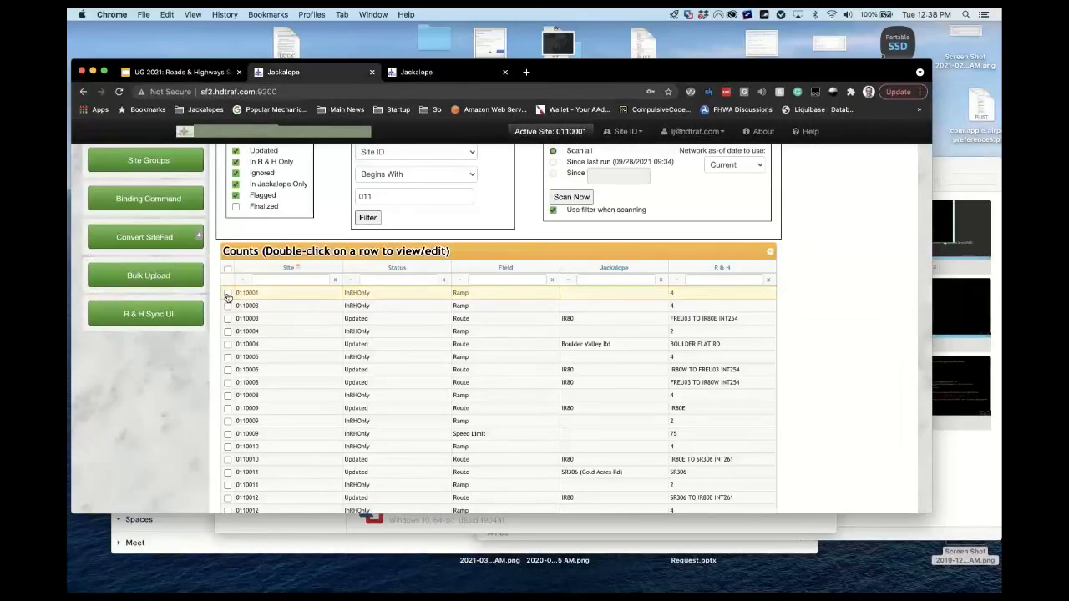
# Tick the 0110001 Ramp row, run Synchronize Selected, and verify the site record shows Ramp Y.
pyautogui.click(227, 293)
pyautogui.scroll(-15, 176, 406)
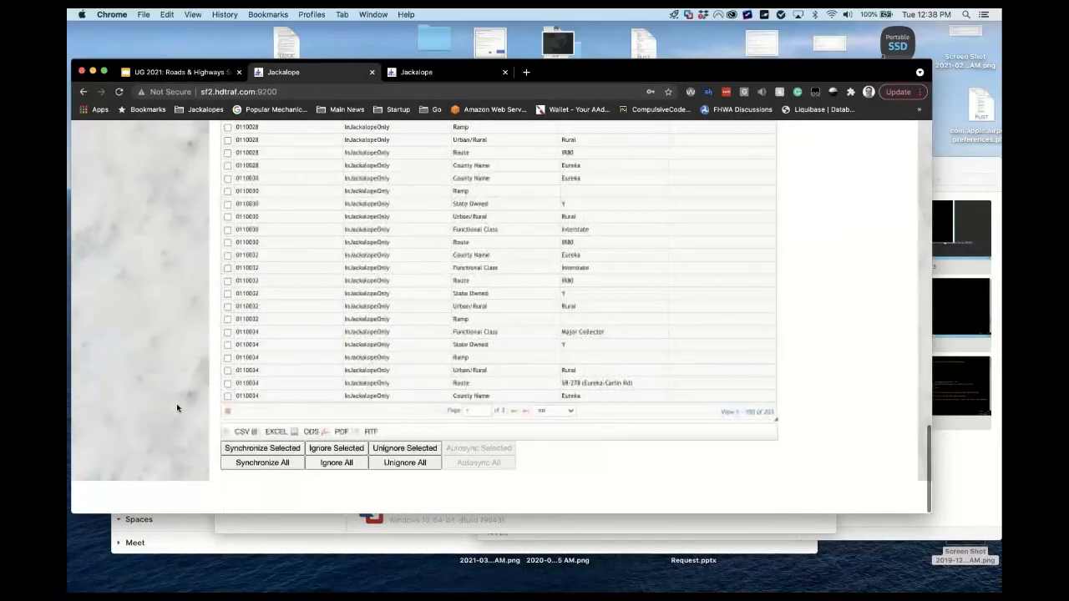
pyautogui.click(239, 484)
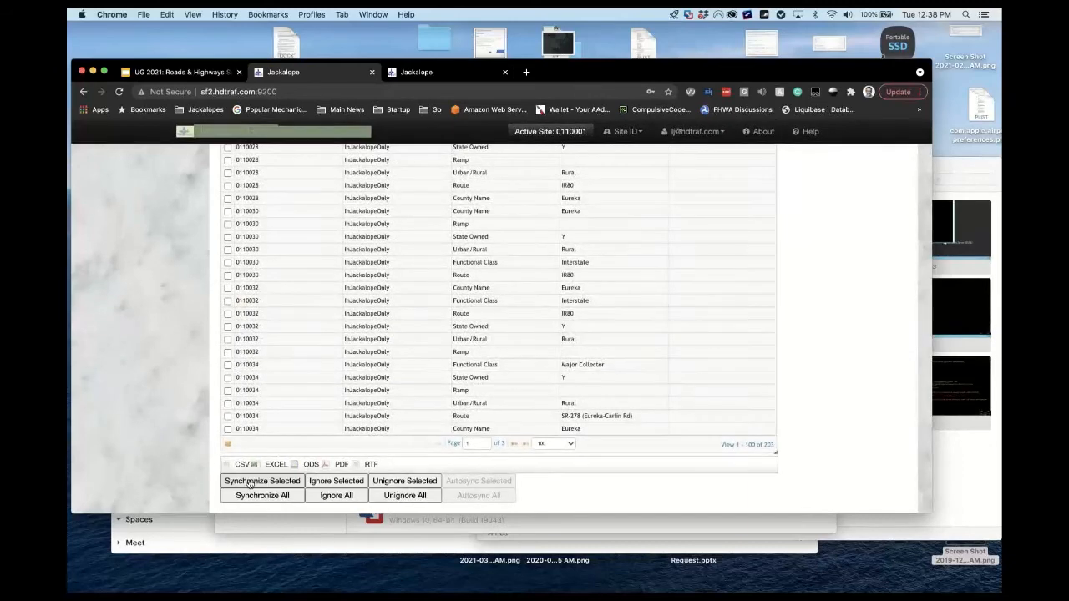
pyautogui.click(446, 75)
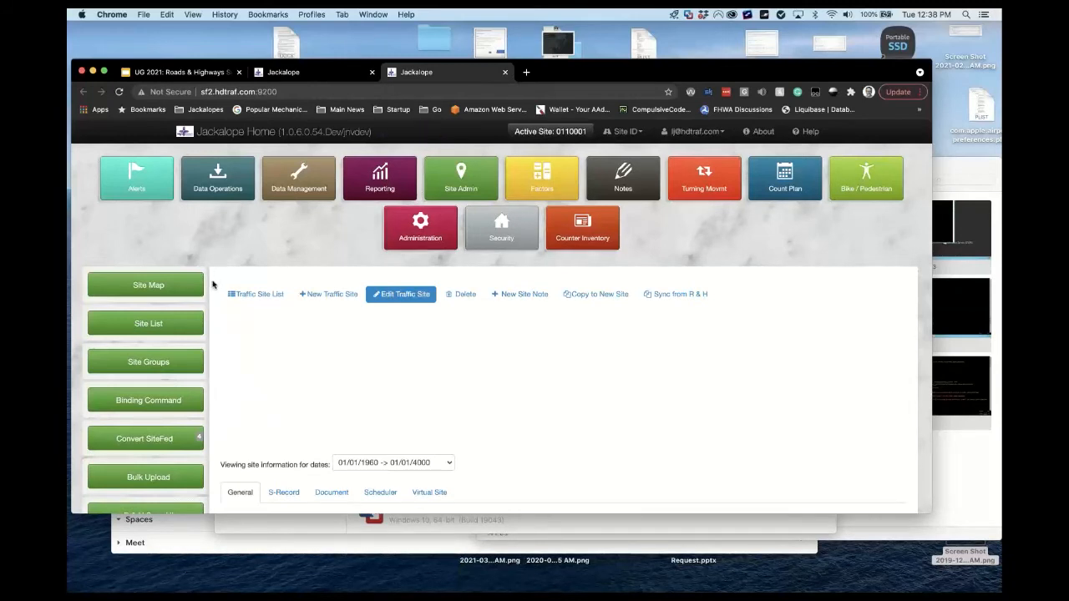
pyautogui.scroll(-10, 212, 285)
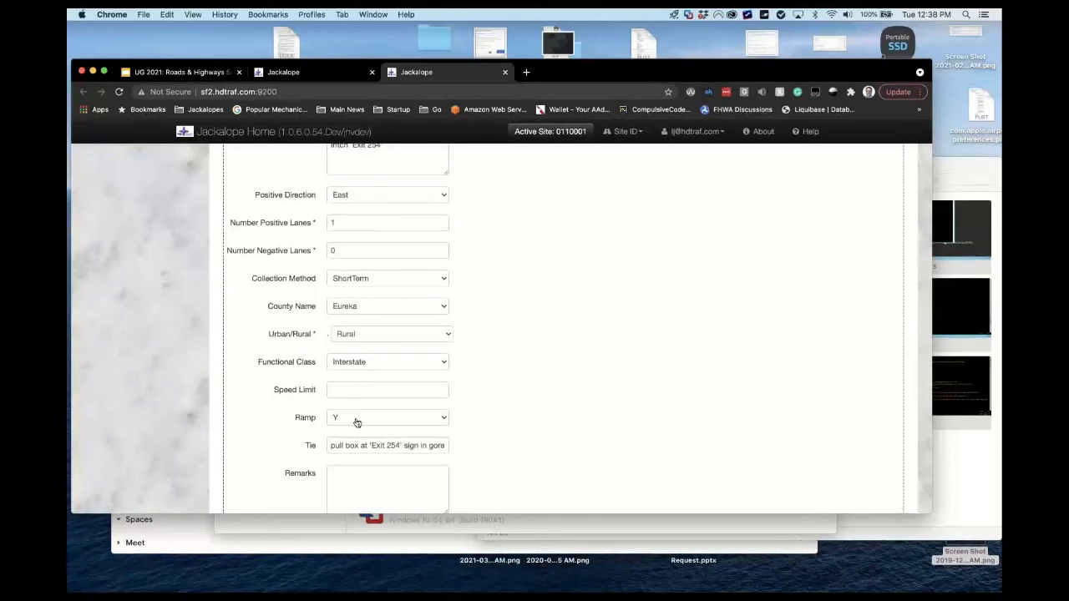
# Tick the now-Finalized 0110001 Ramp row in the R&H sync table.
pyautogui.click(322, 73)
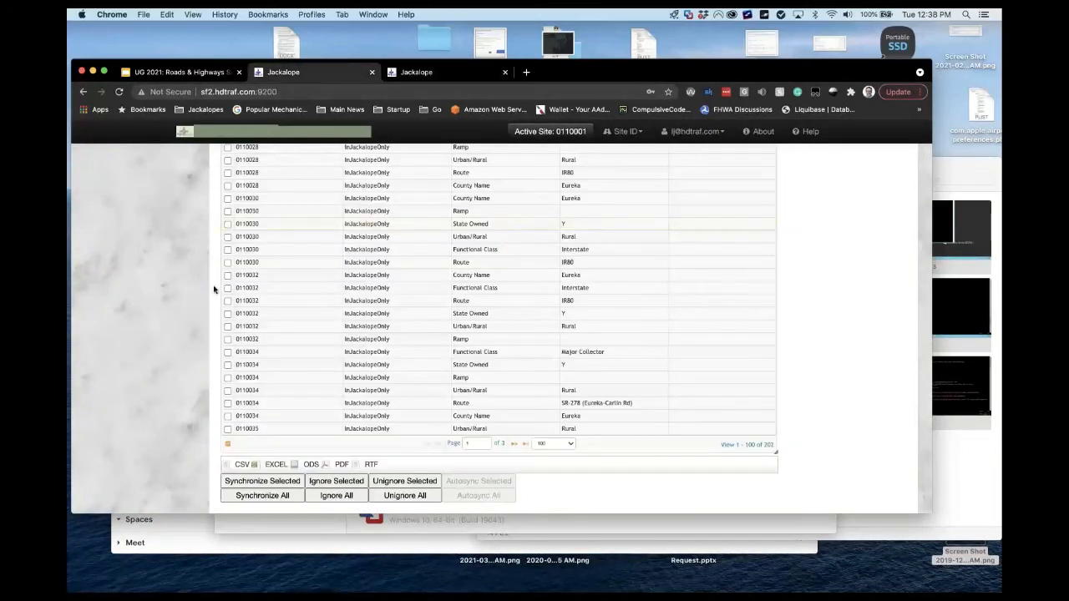
pyautogui.scroll(15, 211, 288)
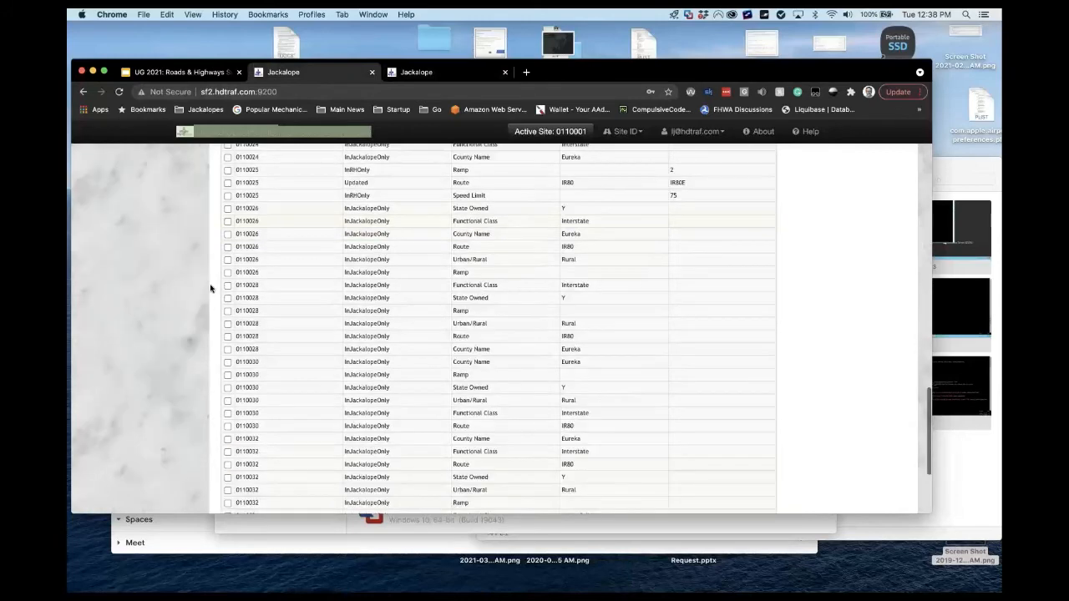
pyautogui.scroll(-2, 211, 288)
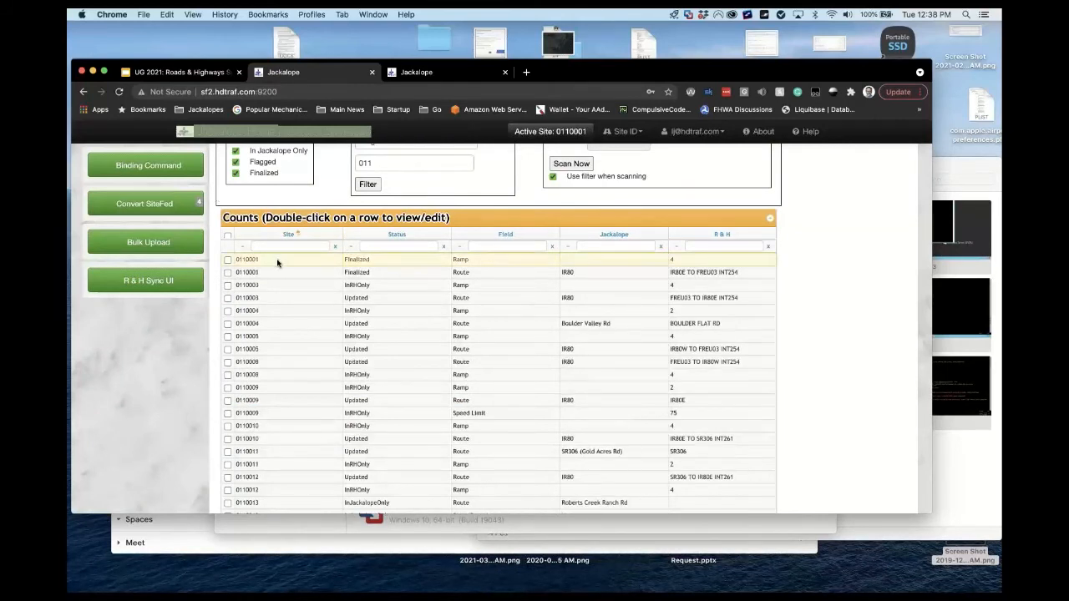
pyautogui.click(670, 260)
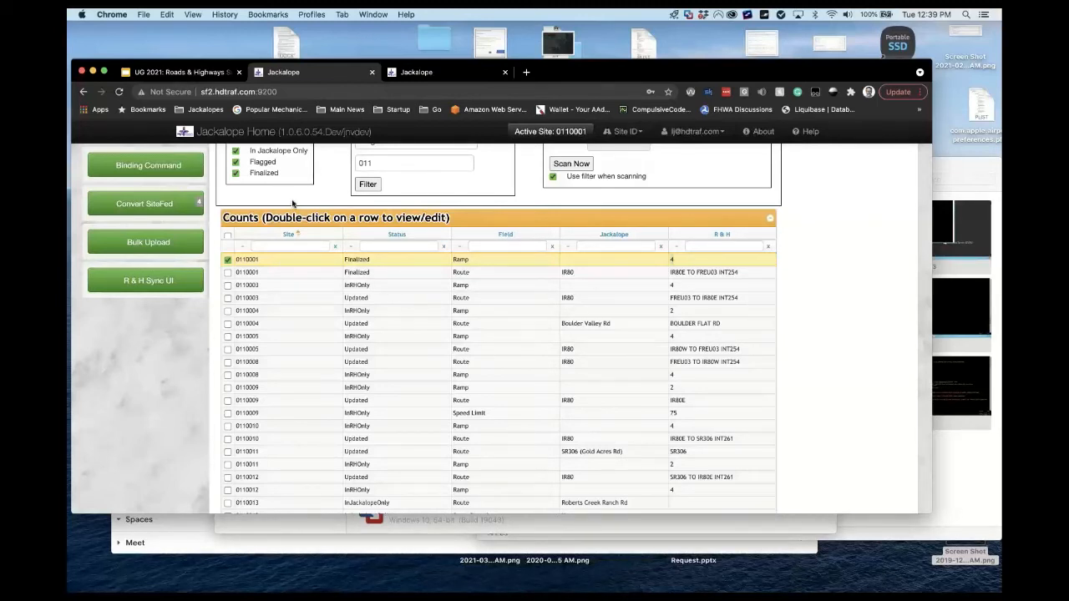
# Uncheck Finalized under Show and scroll through the remaining Counts rows and back to the top.
pyautogui.click(235, 173)
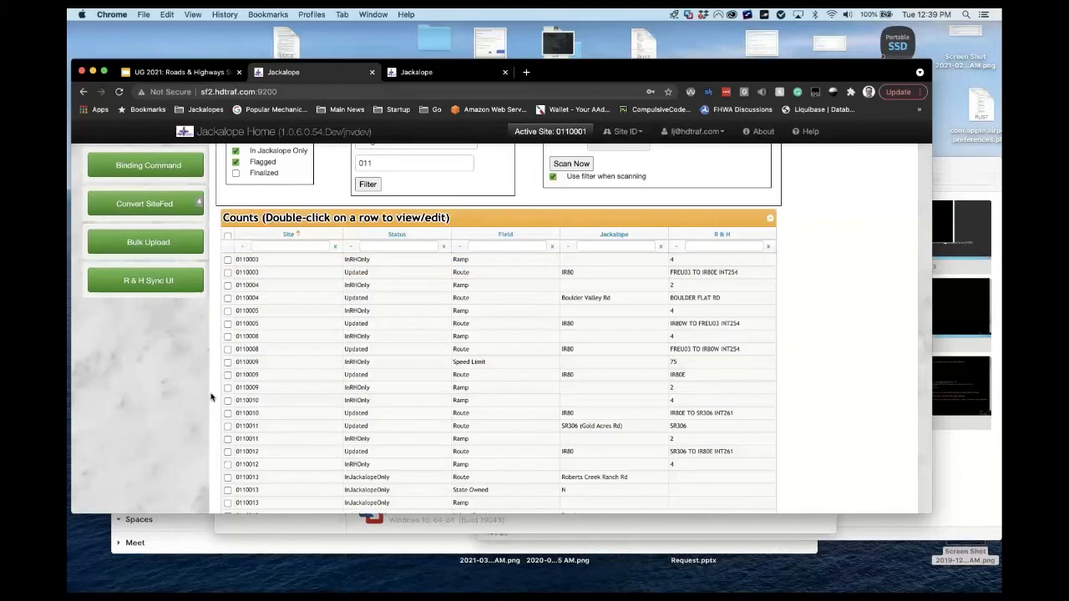
pyautogui.scroll(-5, 212, 397)
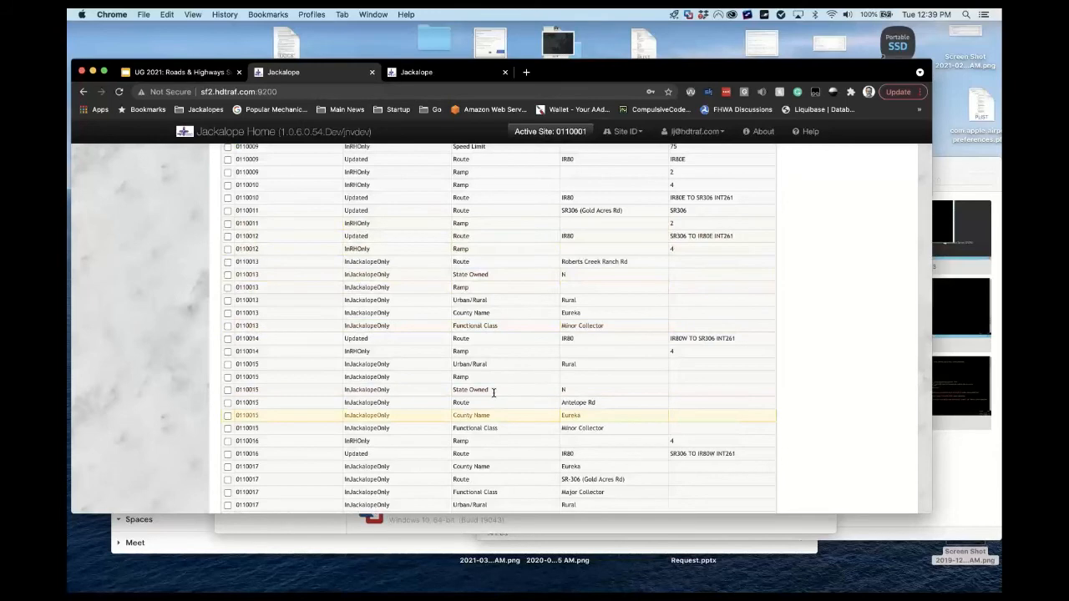
pyautogui.scroll(-6, 493, 392)
pyautogui.scroll(-10, 494, 392)
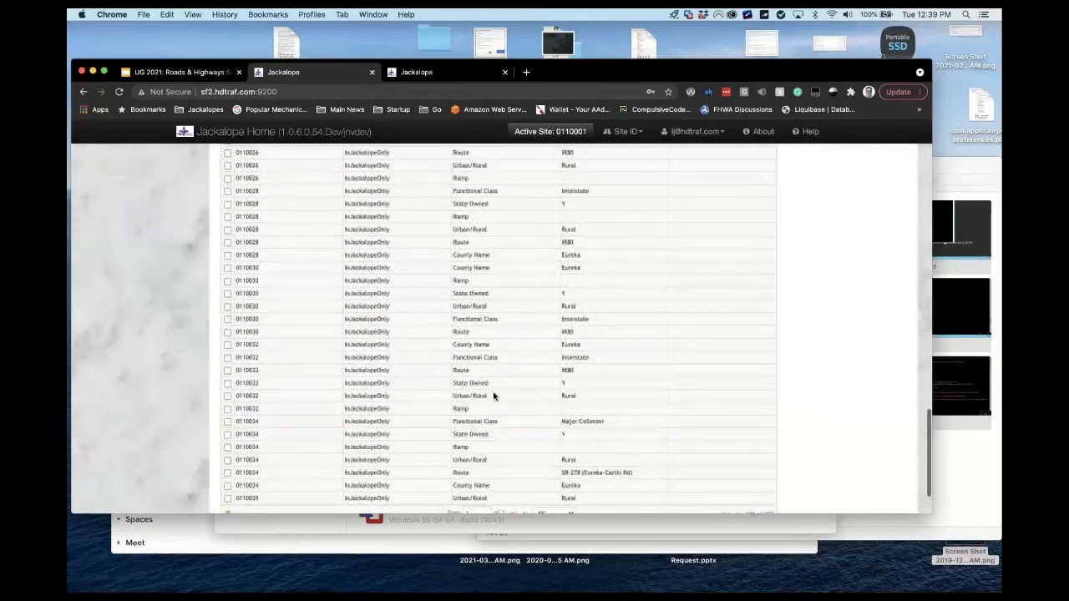
pyautogui.scroll(-3, 494, 396)
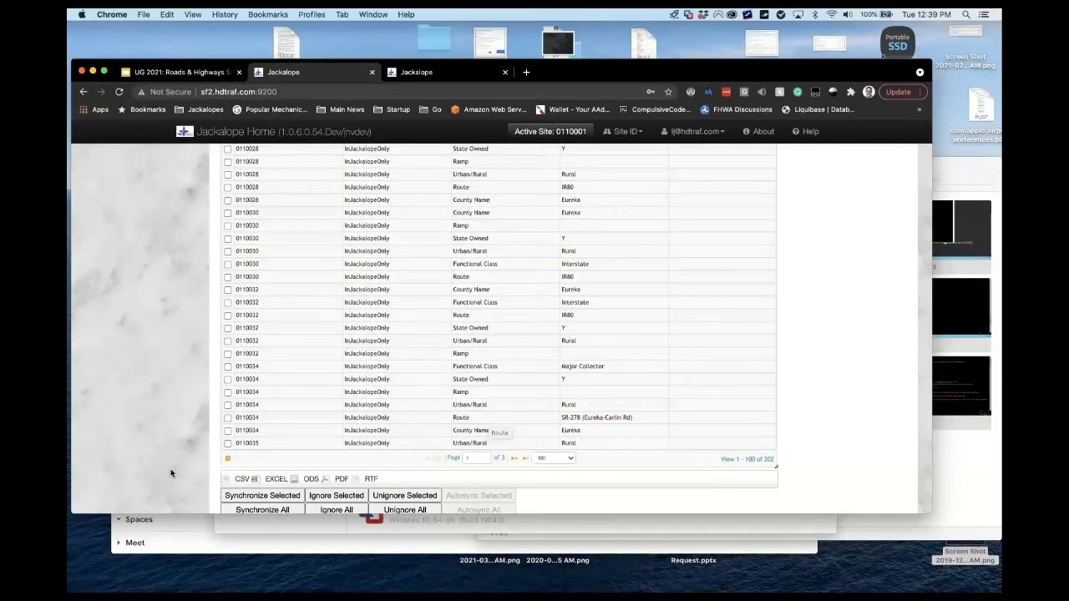
pyautogui.scroll(-1, 175, 471)
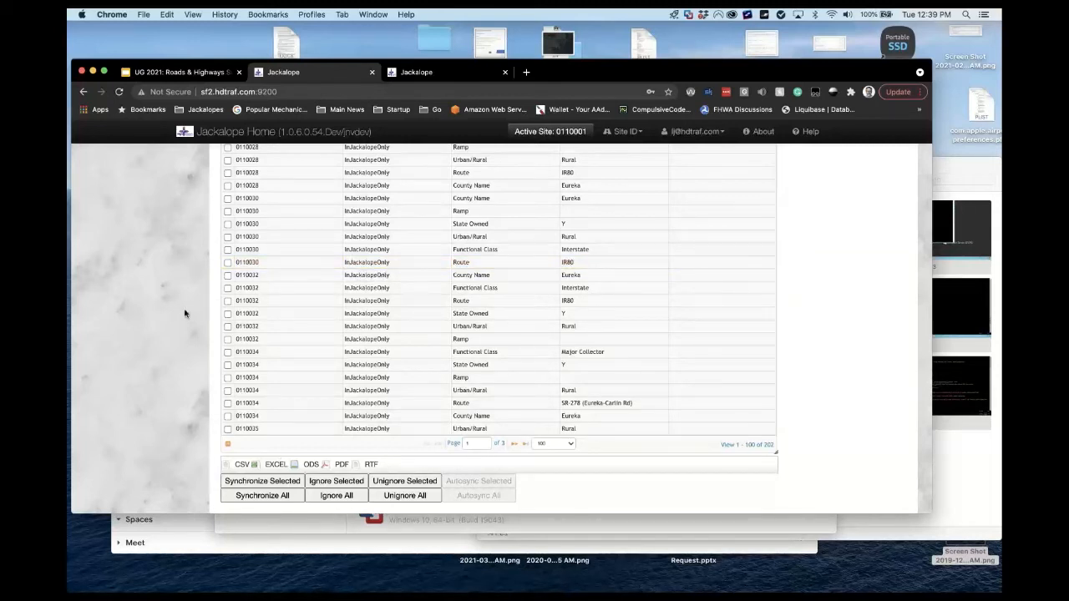
pyautogui.scroll(15, 185, 313)
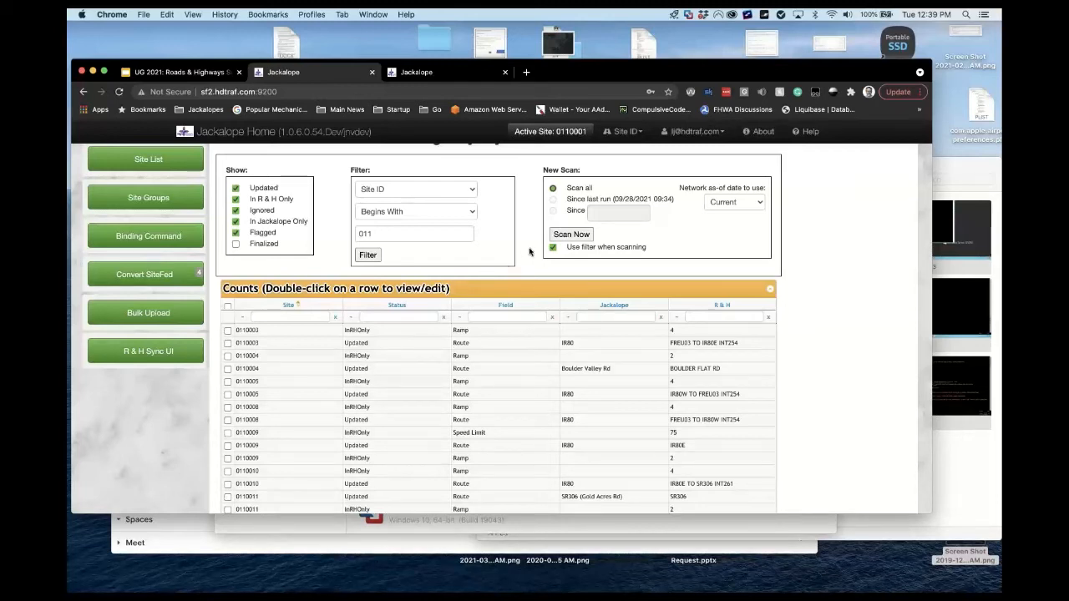
pyautogui.scroll(2, 530, 251)
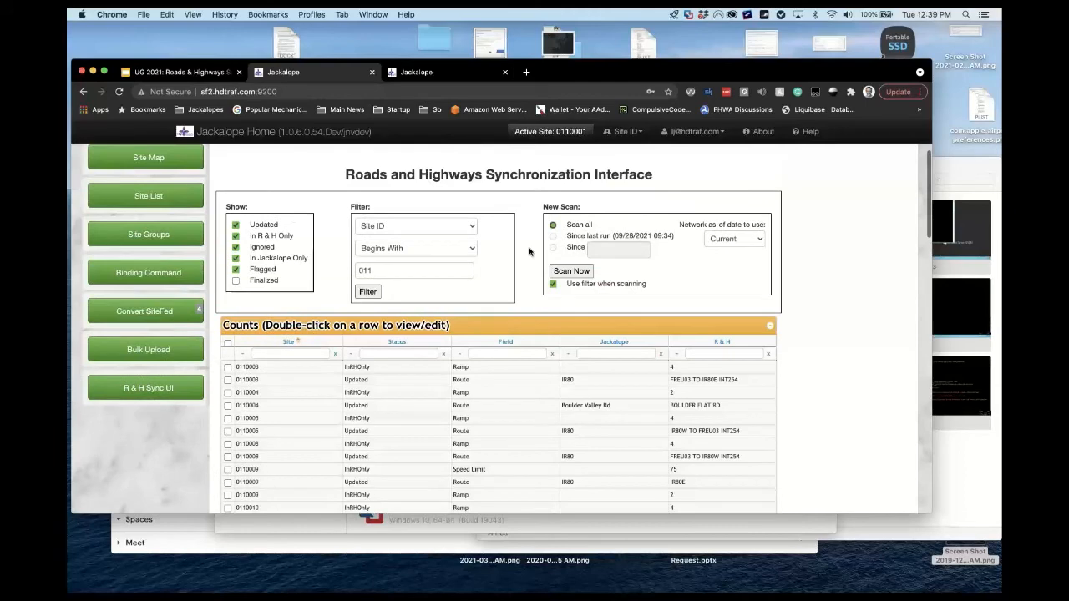
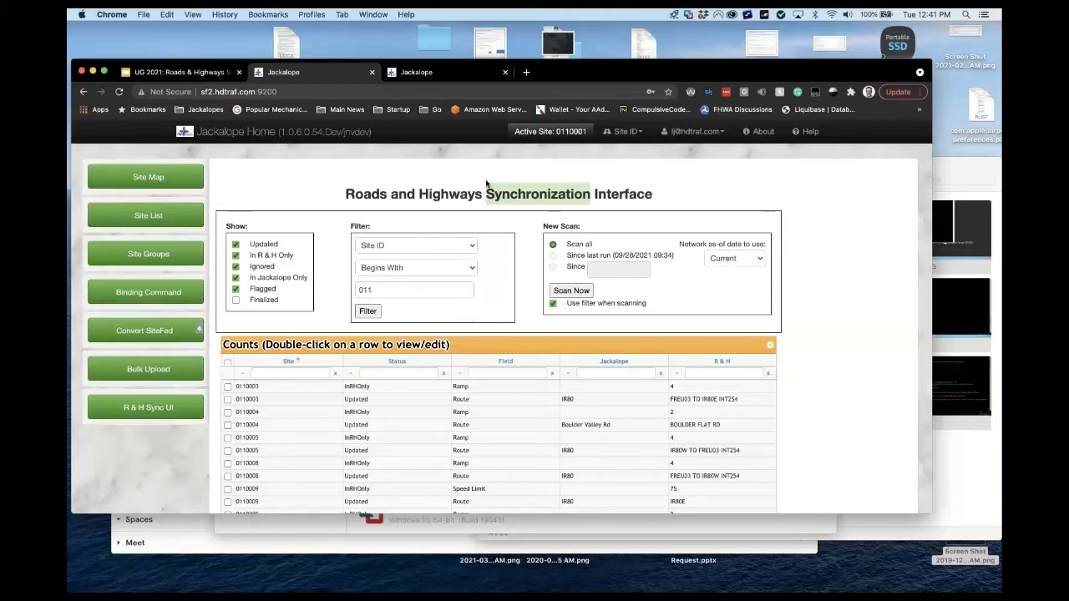
# Switch to the Eureka county traffic site edit form showing Rural, Interstate, Ramp Y.
pyautogui.click(481, 191)
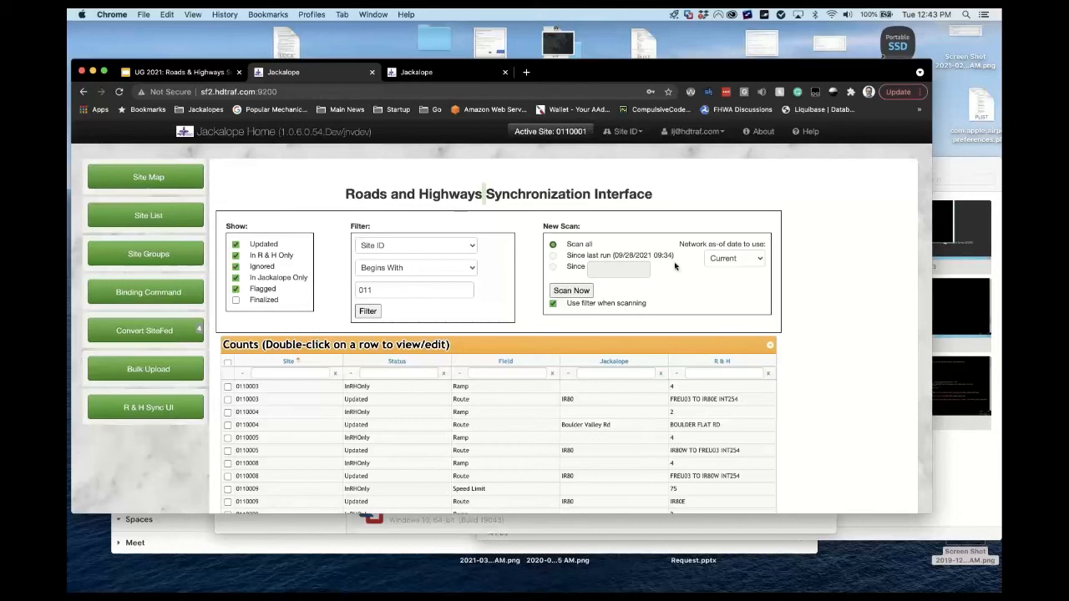
pyautogui.click(426, 73)
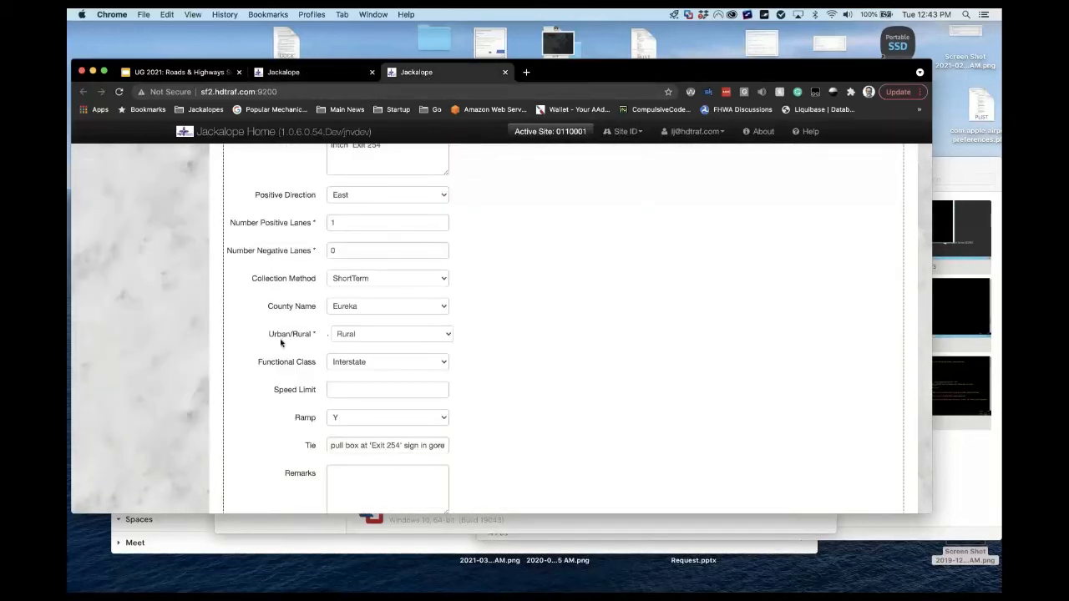
# Return to the Traffic Site list filtered to site 0110001 and its E/B off-ramp record.
pyautogui.scroll(8, 280, 342)
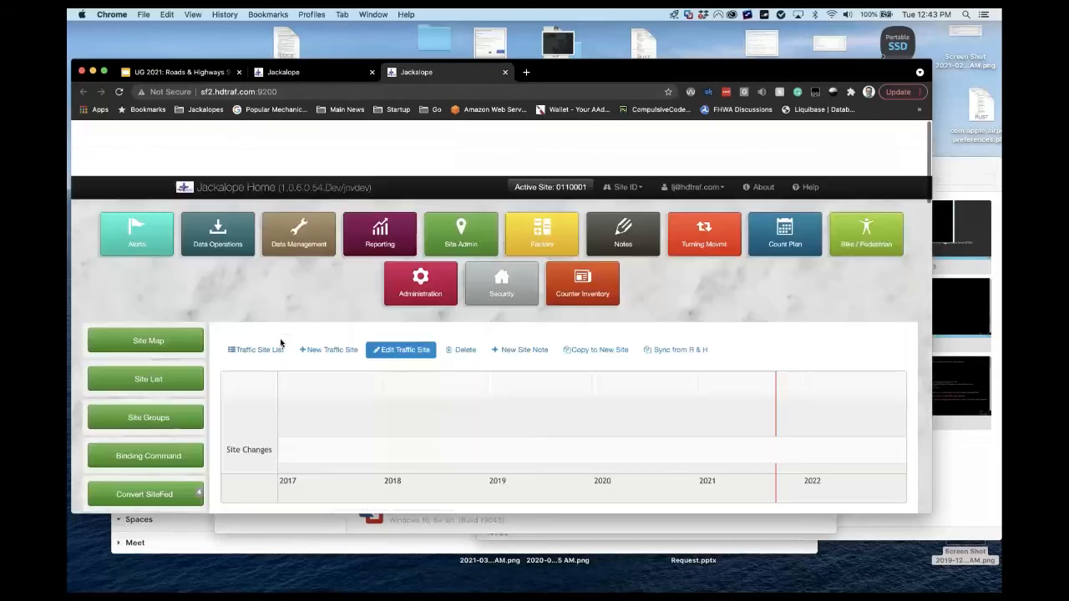
pyautogui.click(270, 295)
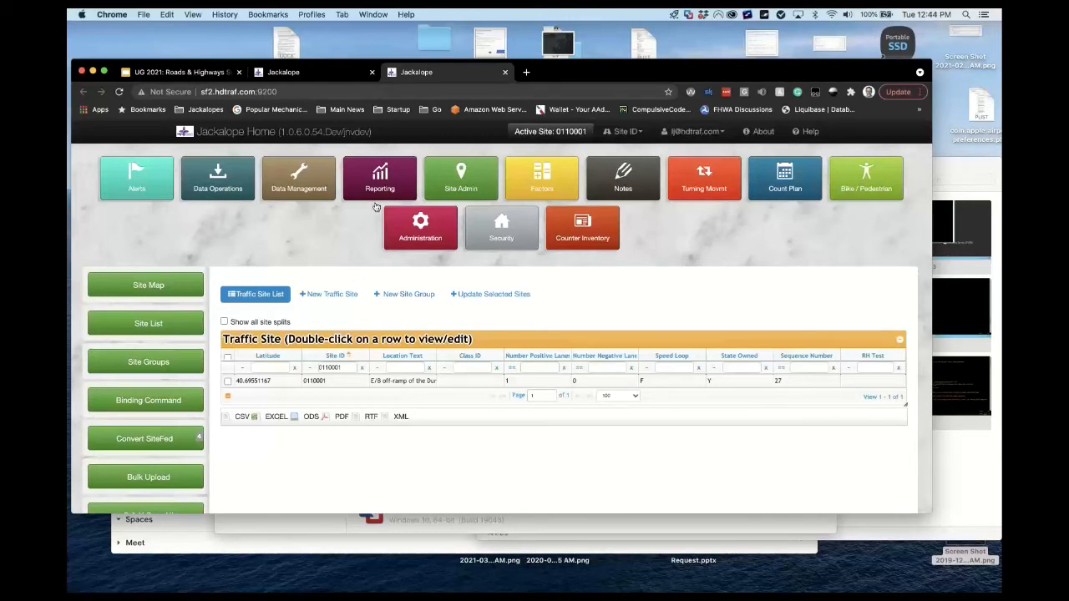
# Open Administration's Metadata list of Traffic Site fields and select a row in the Site Metadata table.
pyautogui.click(417, 233)
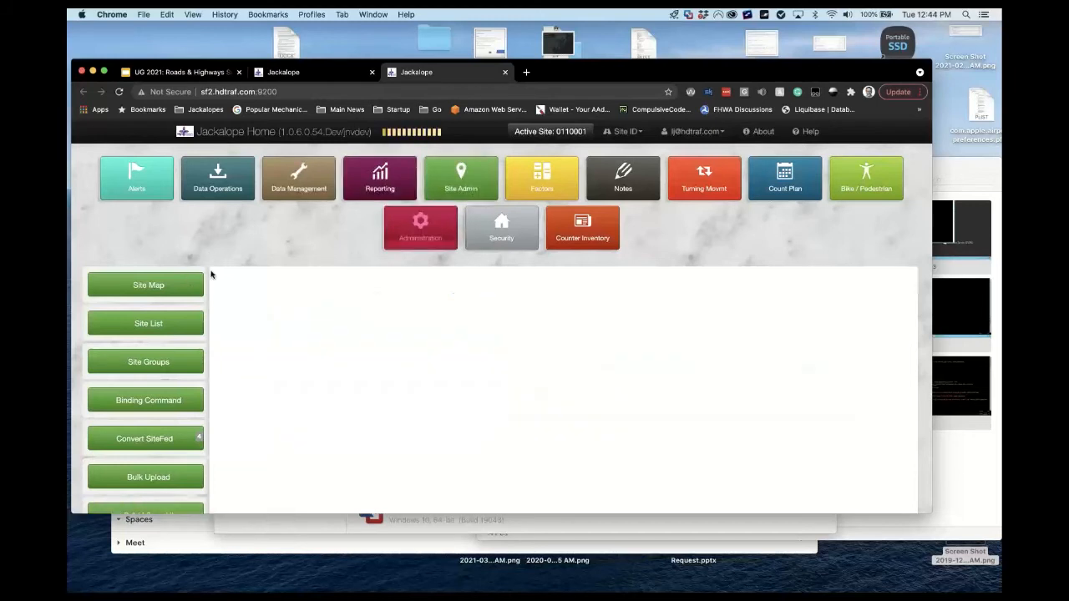
pyautogui.scroll(-5, 210, 275)
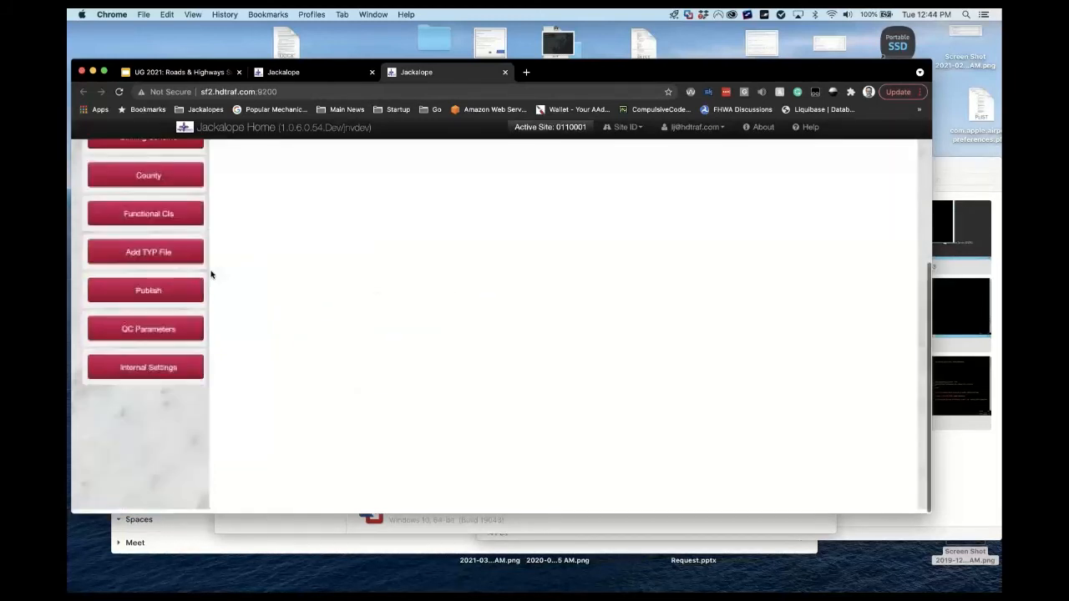
pyautogui.scroll(5, 214, 254)
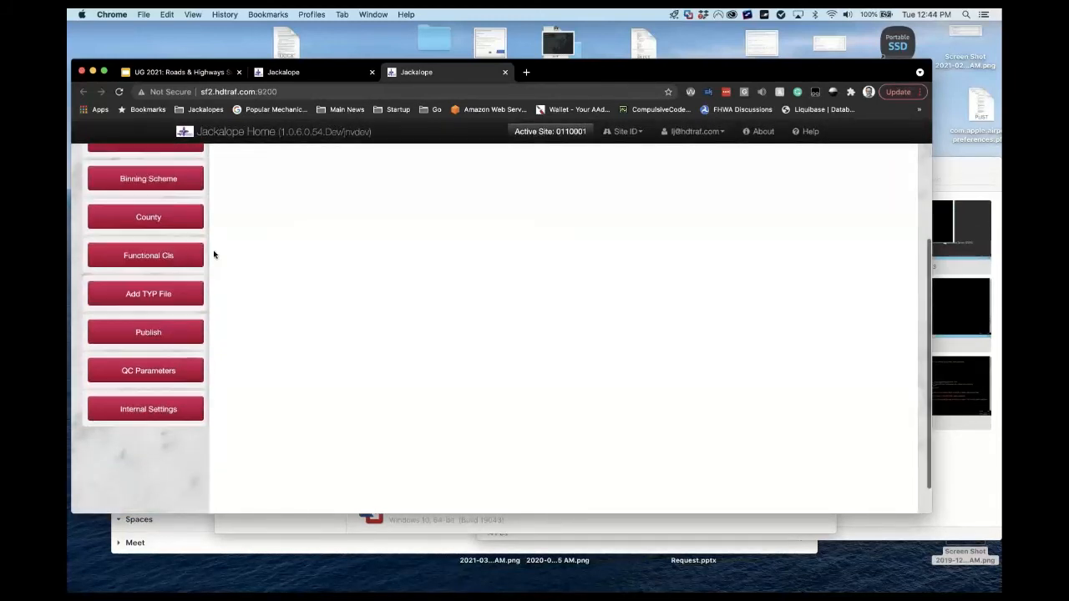
pyautogui.click(159, 320)
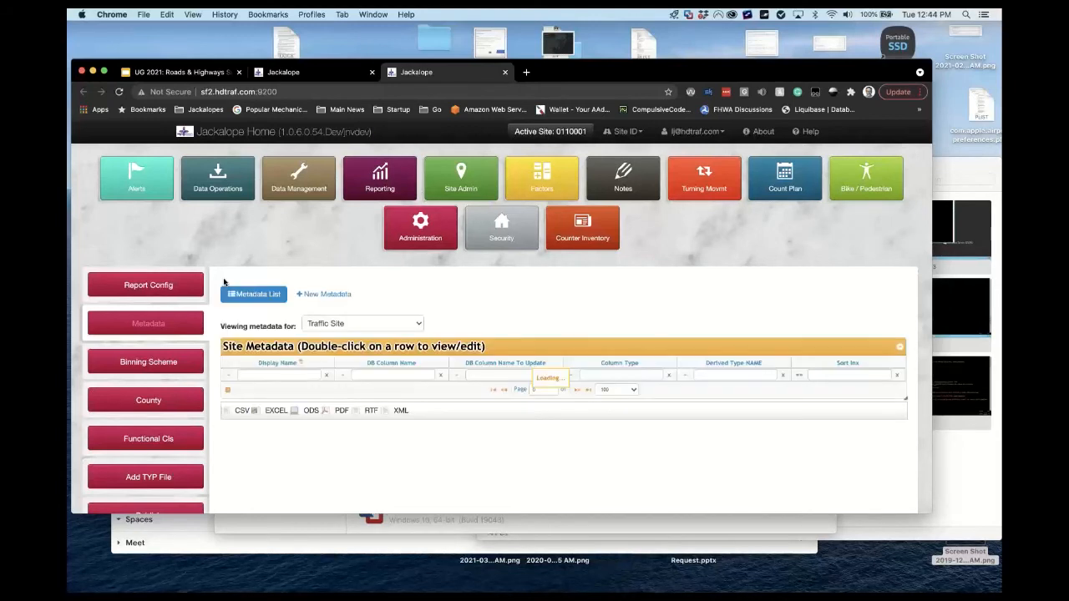
pyautogui.click(256, 411)
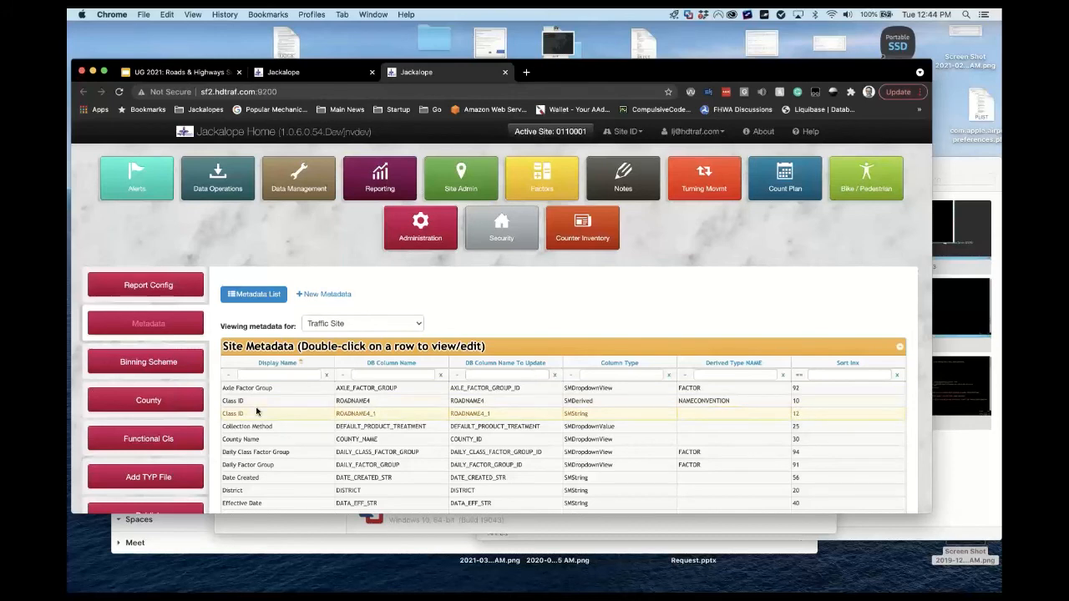
pyautogui.scroll(-1, 257, 411)
# Open the County Name metadata record in its Edit Metadata form.
pyautogui.doubleClick(289, 338)
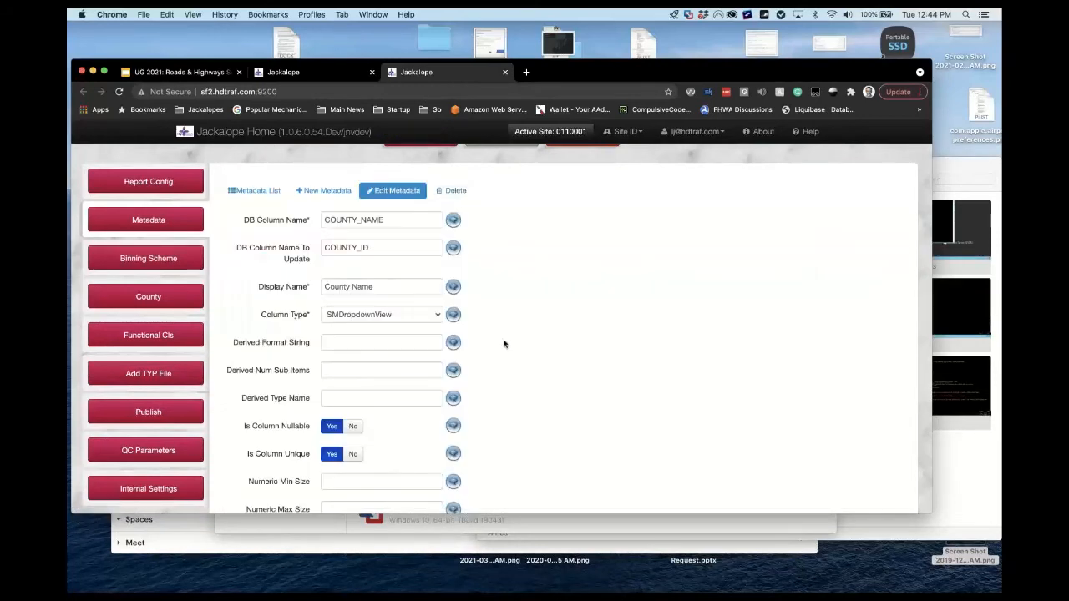
pyautogui.scroll(-10, 504, 344)
pyautogui.scroll(3, 503, 343)
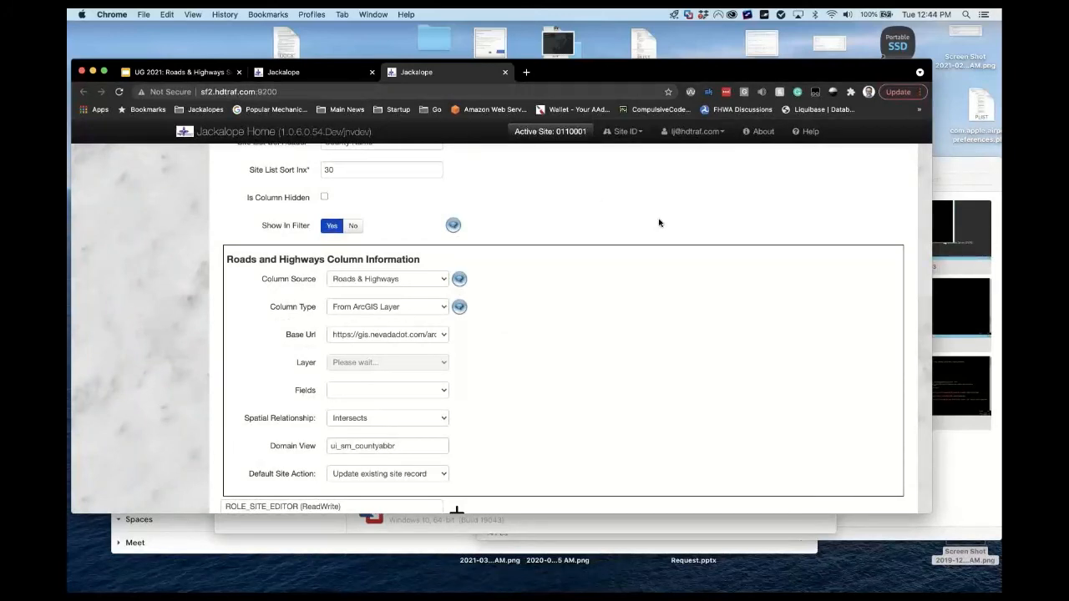
pyautogui.scroll(3, 659, 224)
pyautogui.scroll(10, 659, 223)
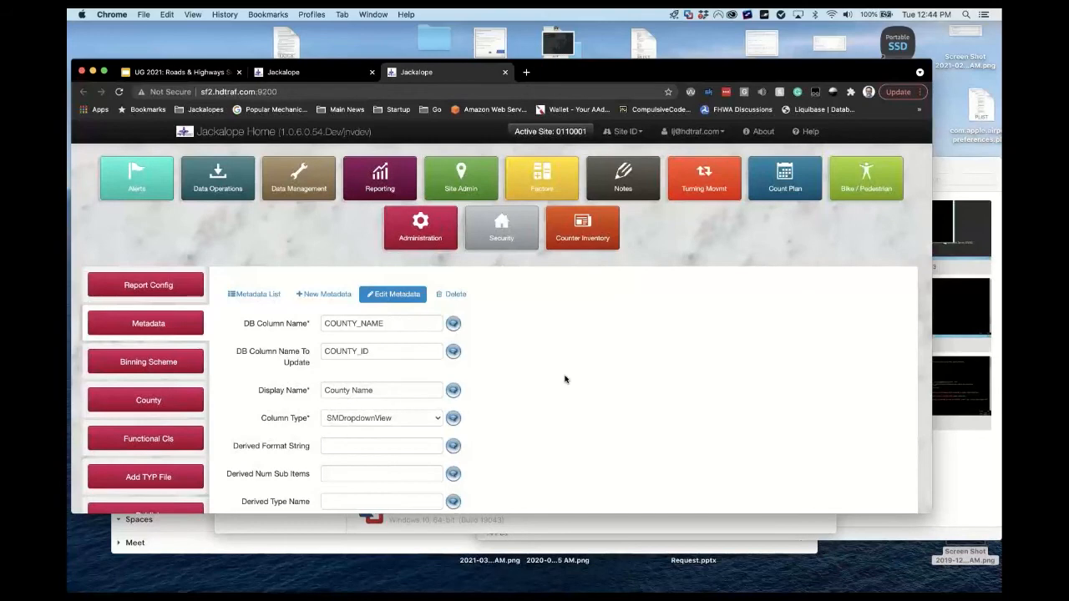
pyautogui.scroll(-10, 565, 379)
pyautogui.scroll(-5, 564, 379)
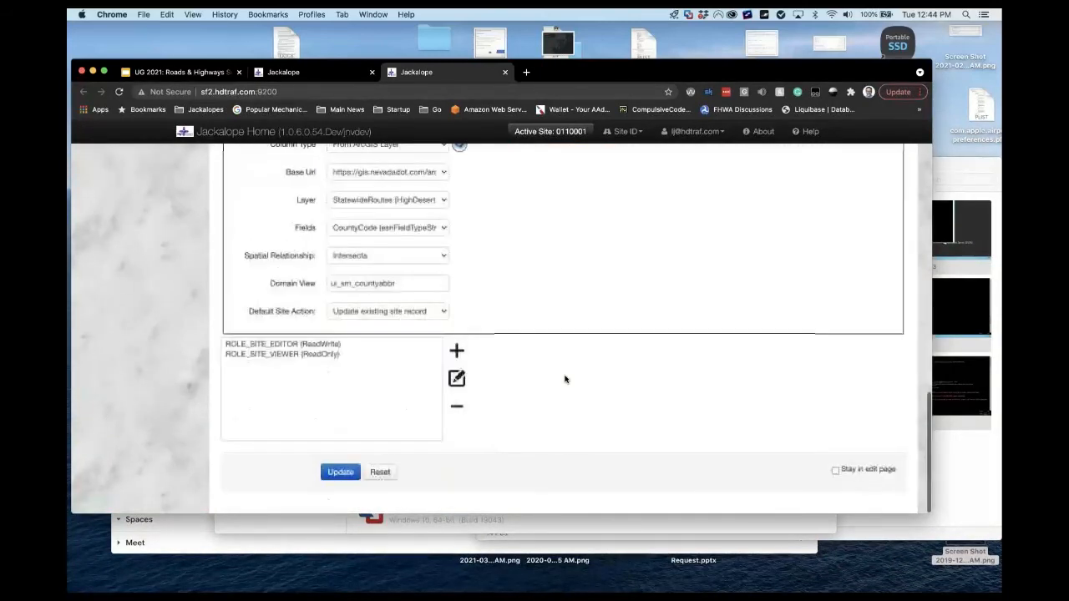
# Review the Domain View value ui_sm_countyabbr and the CountyCode ArcGIS Intersects column settings.
pyautogui.moveTo(396, 283); pyautogui.dragTo(317, 284)
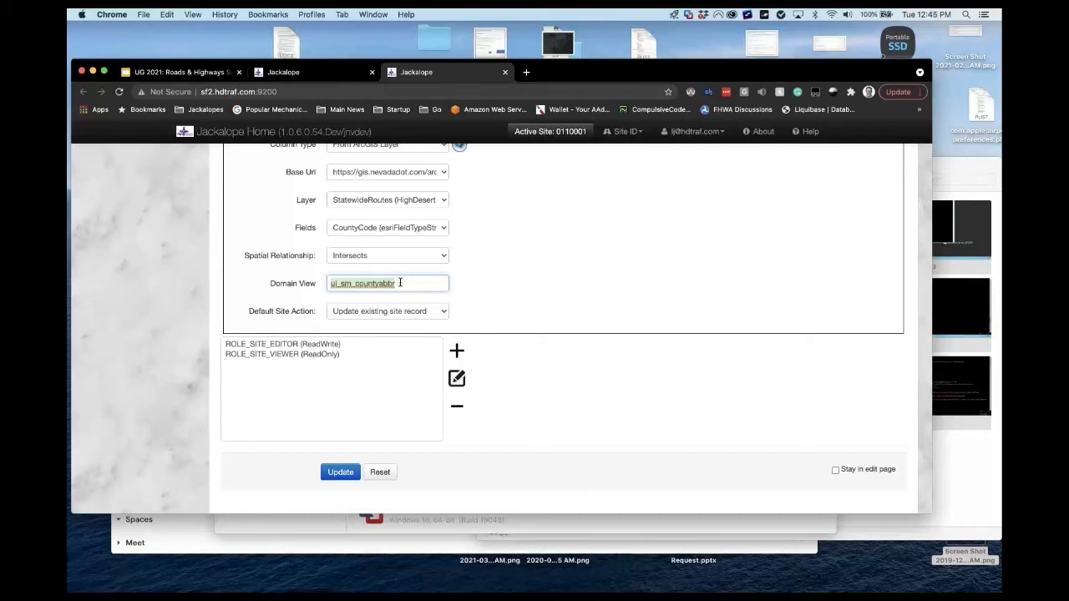
pyautogui.click(586, 282)
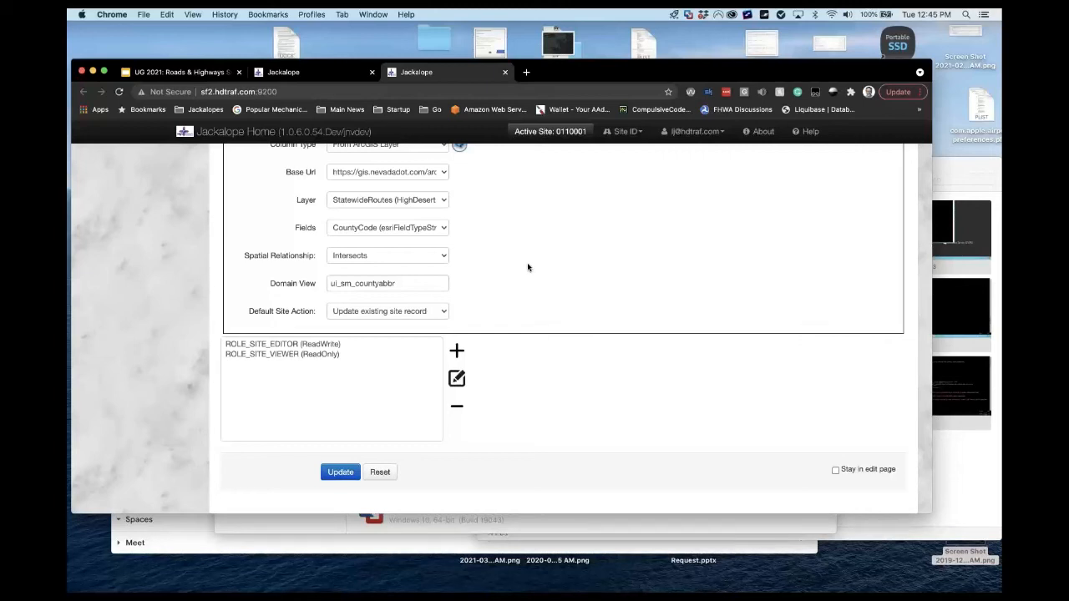
pyautogui.scroll(3, 528, 267)
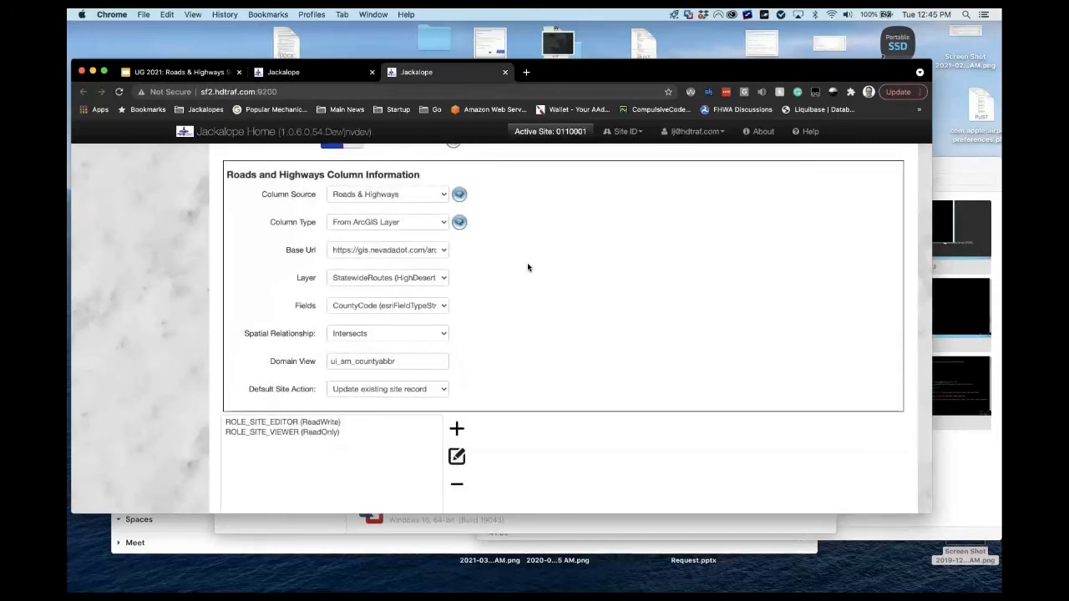
pyautogui.scroll(12, 528, 268)
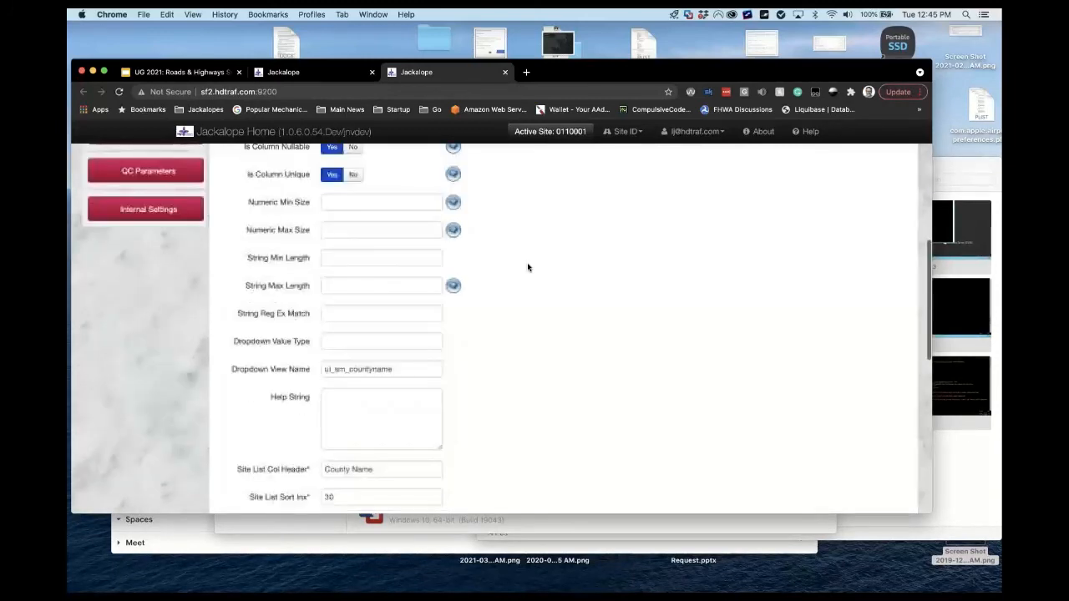
pyautogui.scroll(5, 528, 268)
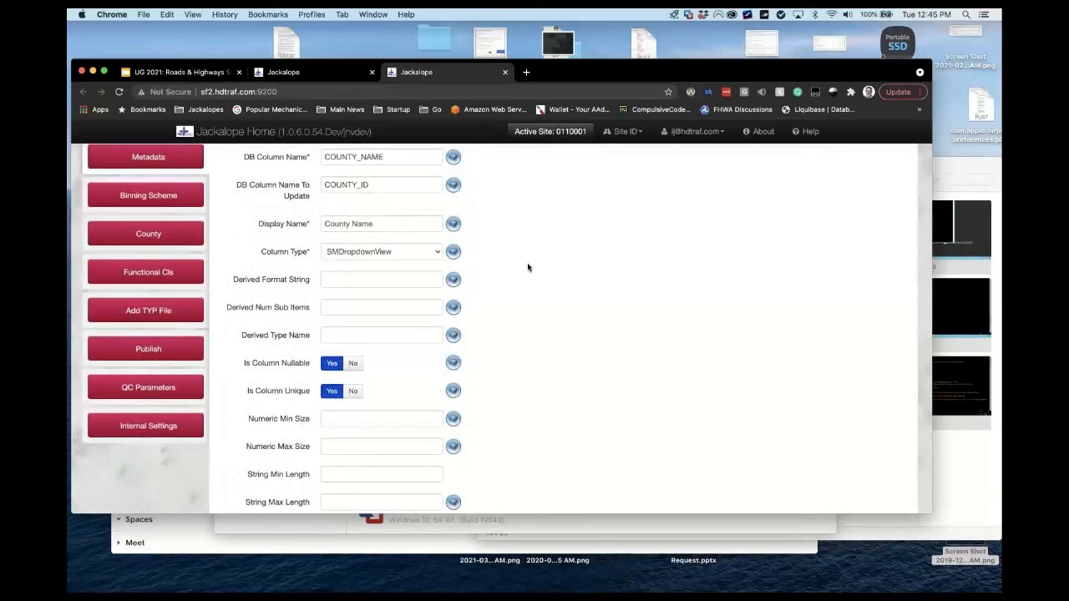
pyautogui.scroll(-4, 528, 268)
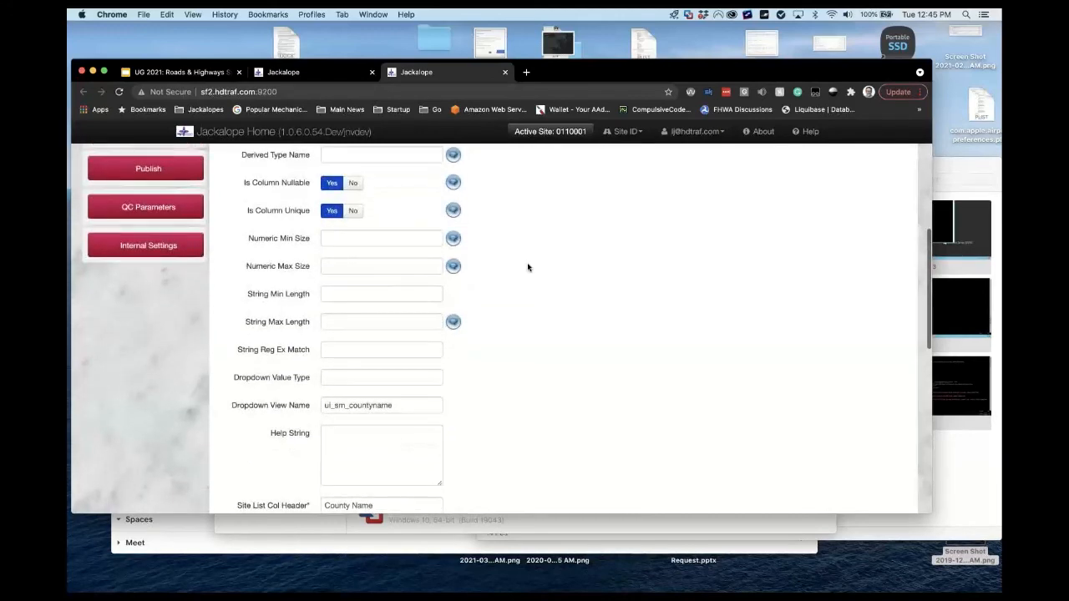
pyautogui.scroll(-12, 528, 267)
pyautogui.scroll(3, 527, 267)
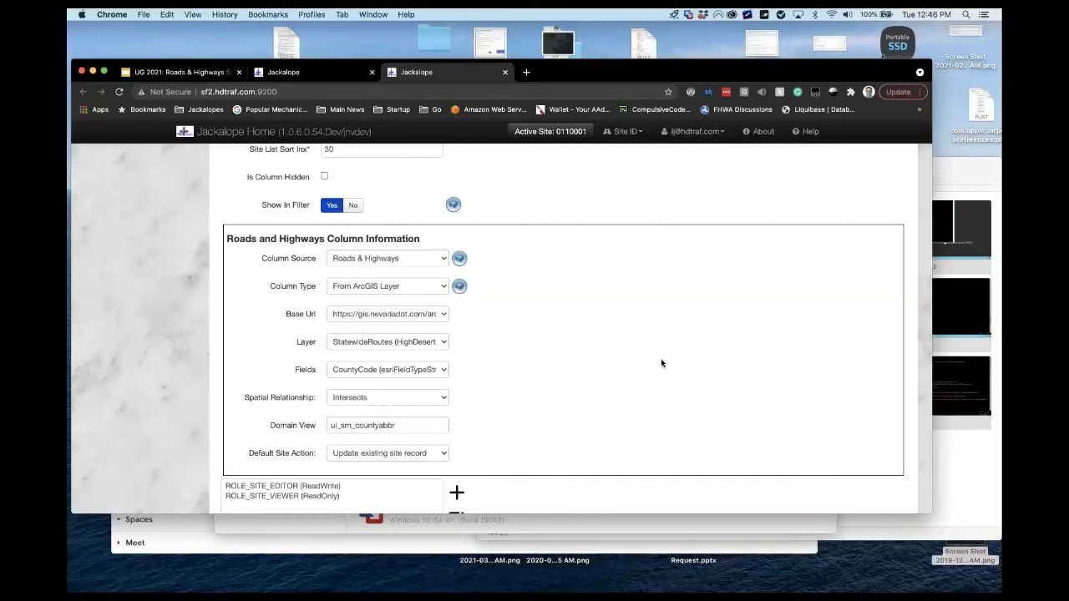
pyautogui.scroll(10, 661, 362)
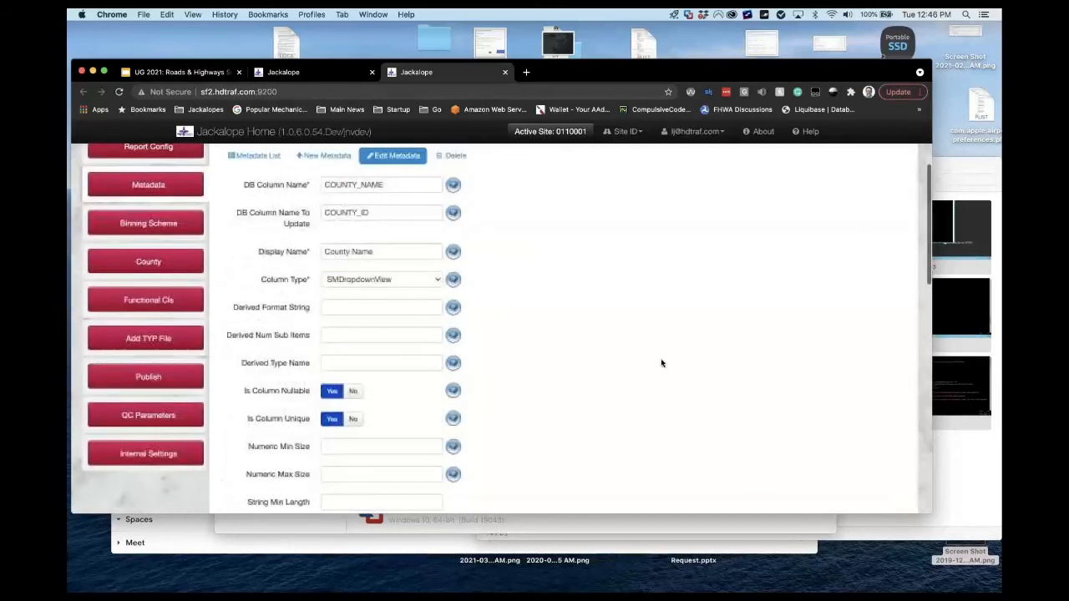
pyautogui.scroll(2, 662, 362)
pyautogui.scroll(-3, 661, 363)
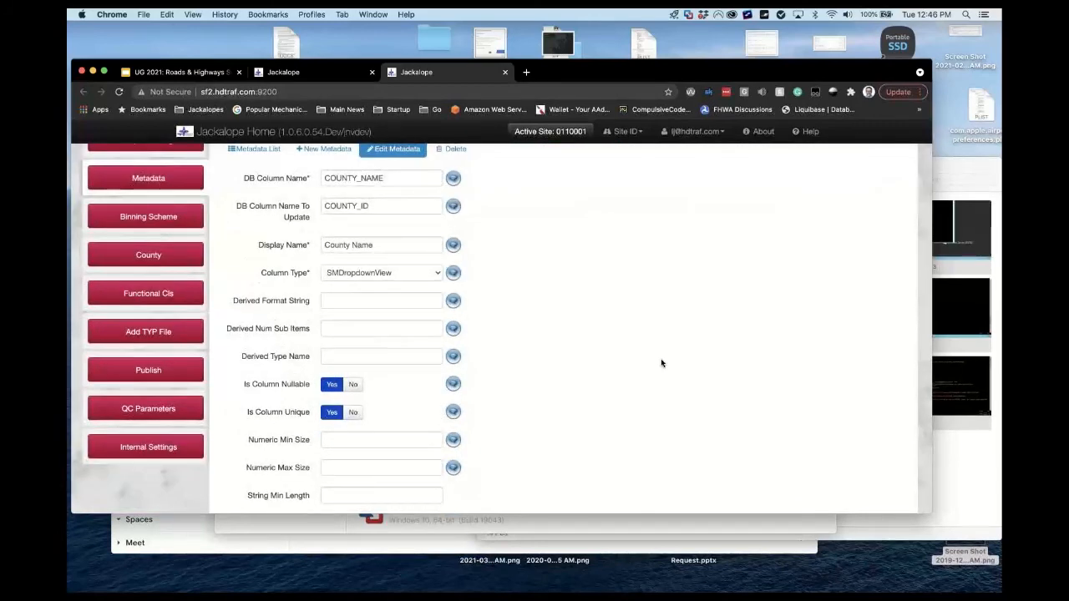
pyautogui.scroll(-3, 662, 362)
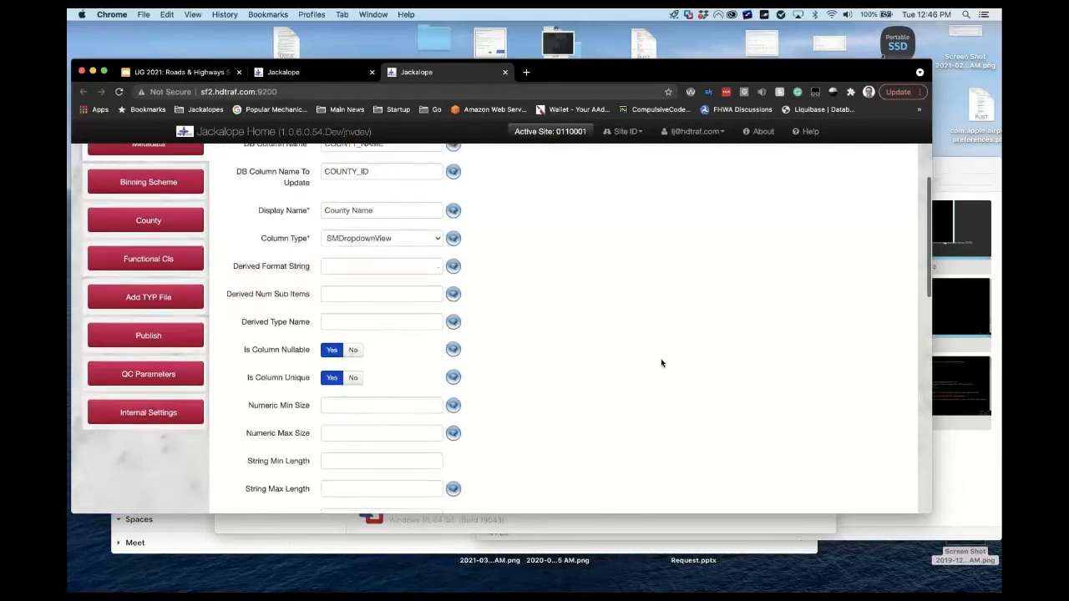
pyautogui.scroll(-4, 662, 363)
pyautogui.scroll(-15, 661, 363)
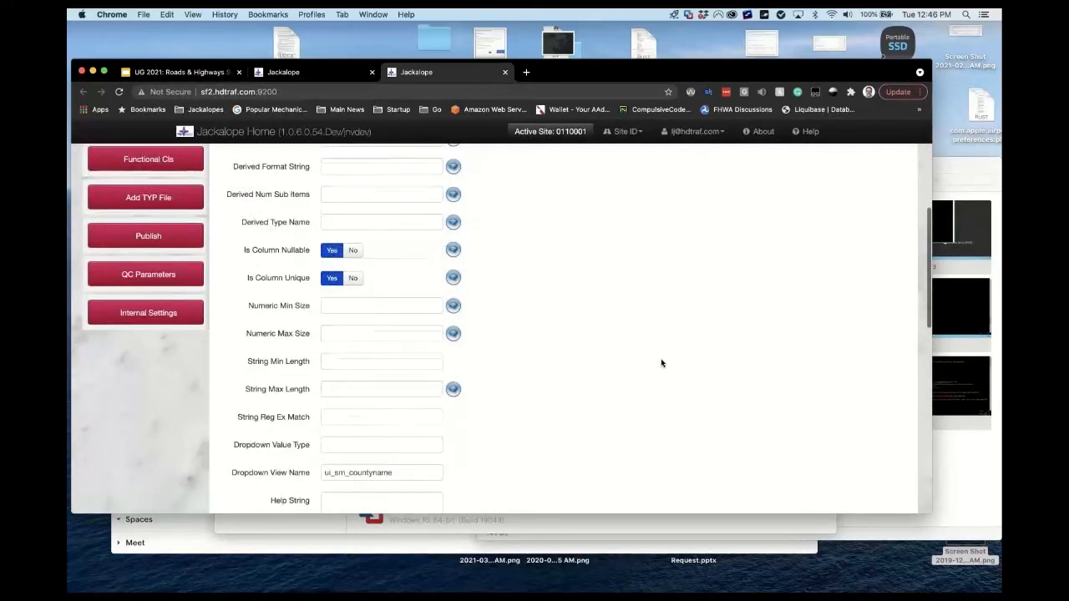
pyautogui.scroll(-7, 661, 363)
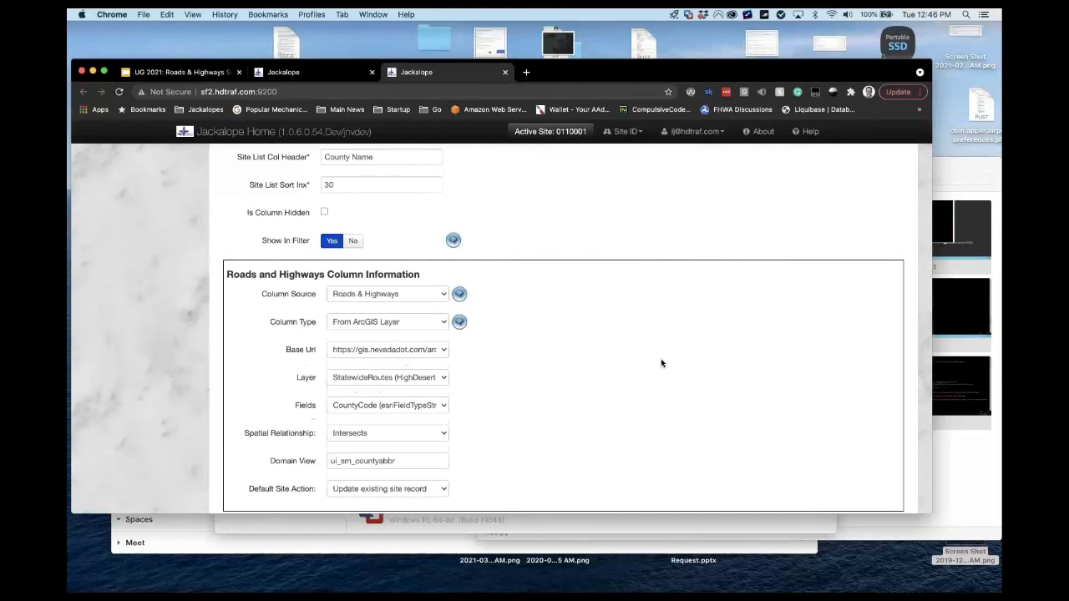
pyautogui.scroll(-3, 661, 363)
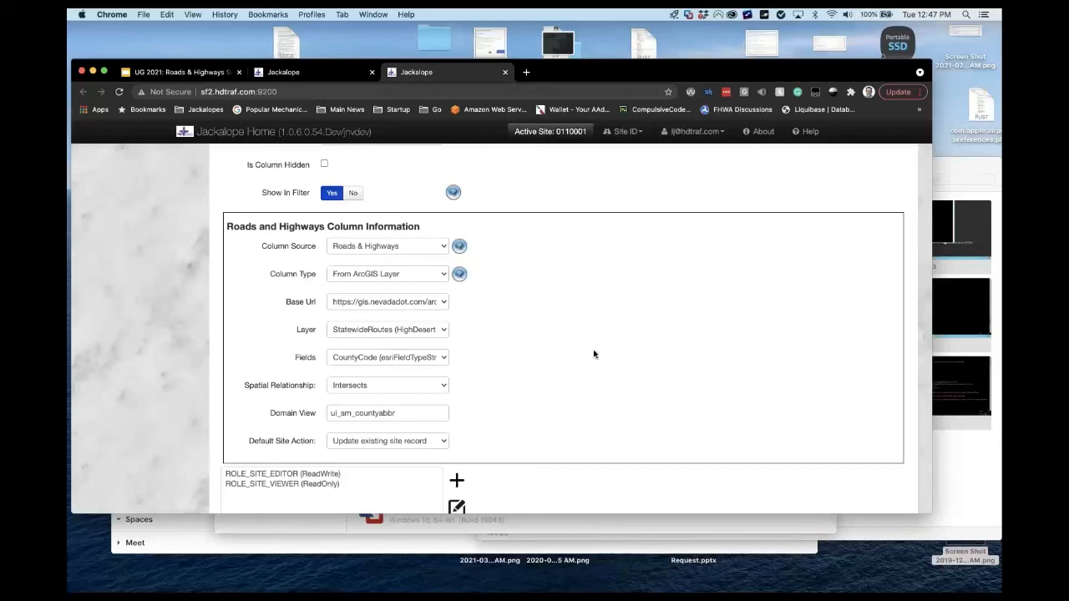
pyautogui.scroll(15, 594, 355)
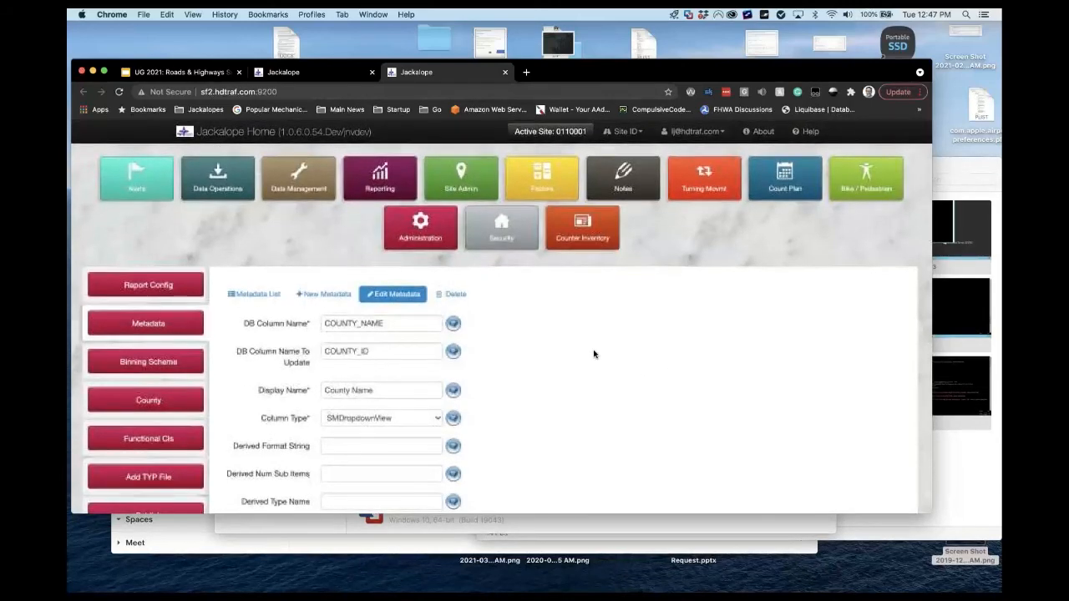
pyautogui.scroll(-15, 594, 354)
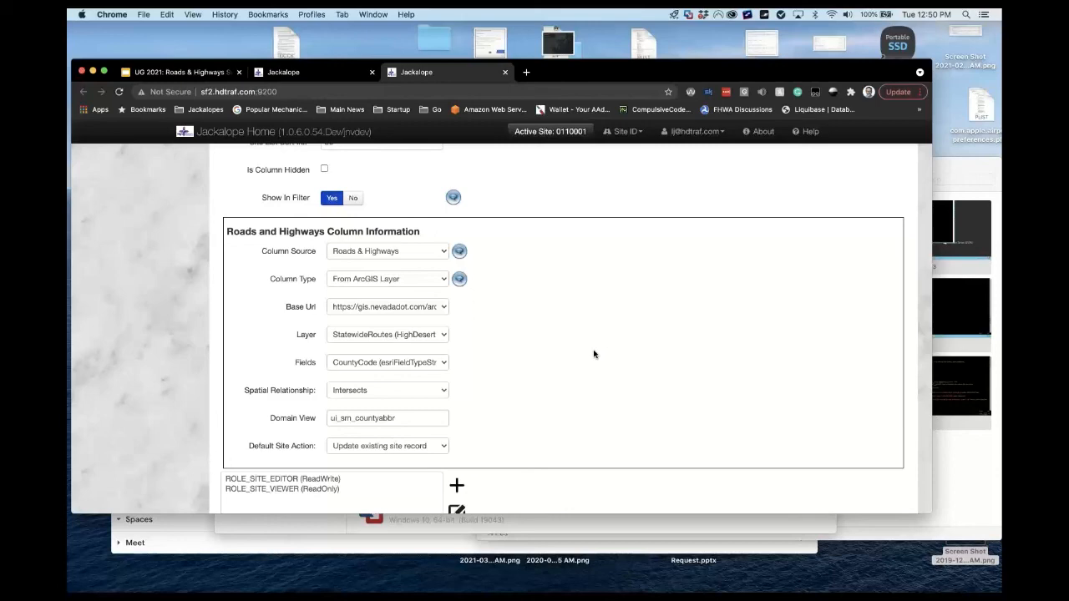
# Scroll the County Name form to its Roads and Highways settings and ROLE_SITE_EDITOR/ROLE_SITE_VIEWER access.
pyautogui.scroll(4, 594, 355)
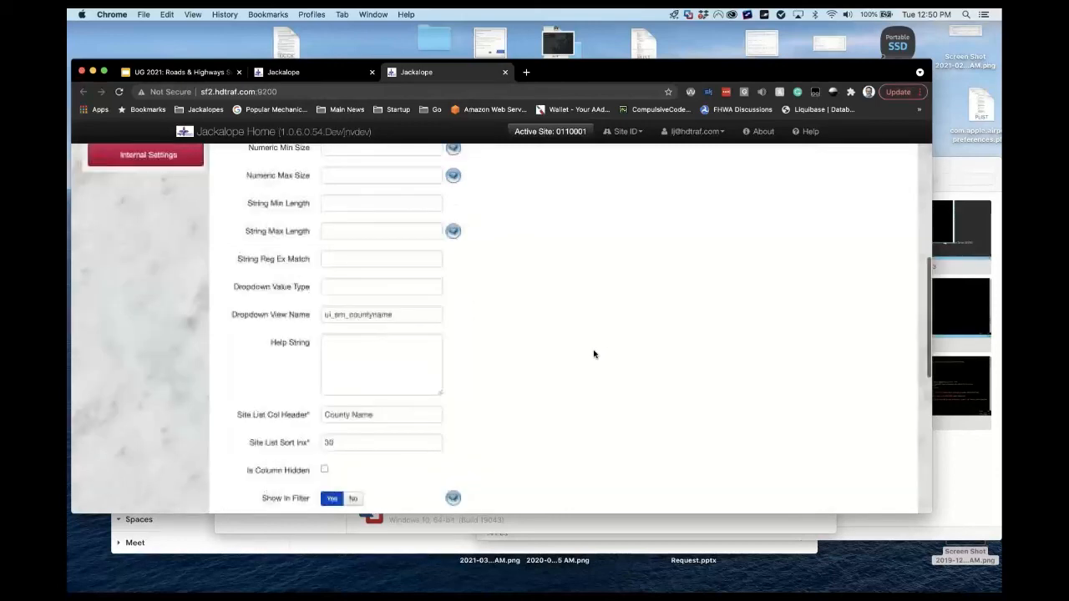
pyautogui.scroll(3, 594, 354)
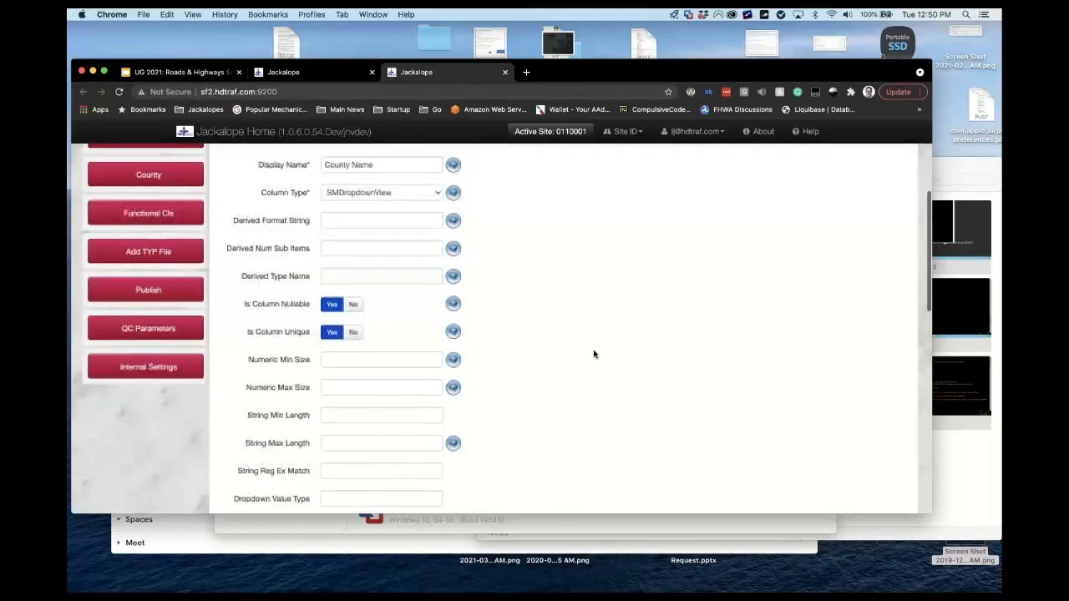
pyautogui.scroll(-10, 594, 354)
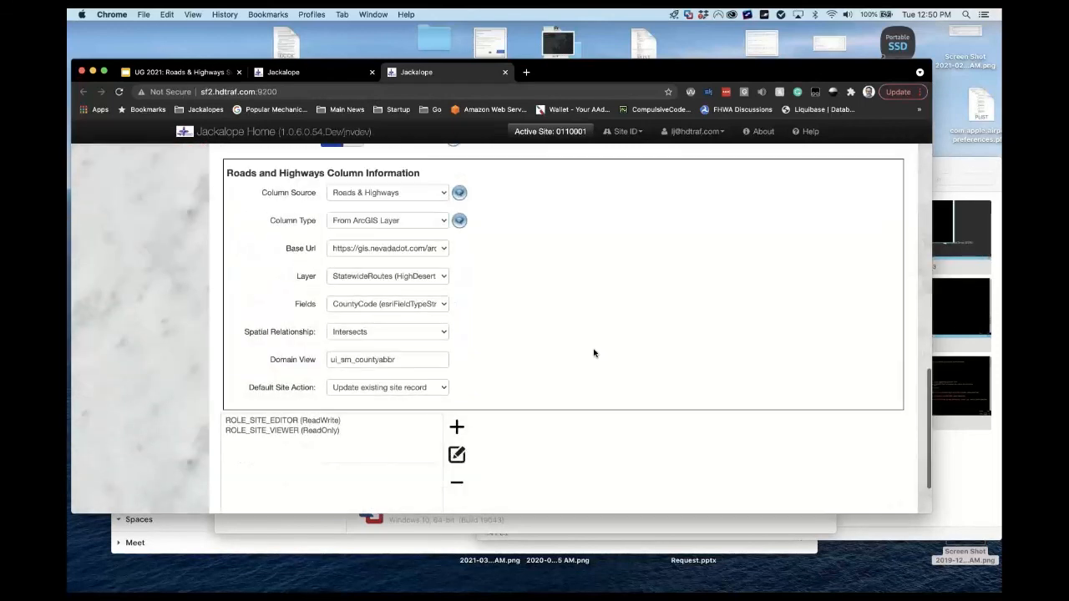
pyautogui.scroll(1, 594, 355)
pyautogui.scroll(-1, 594, 354)
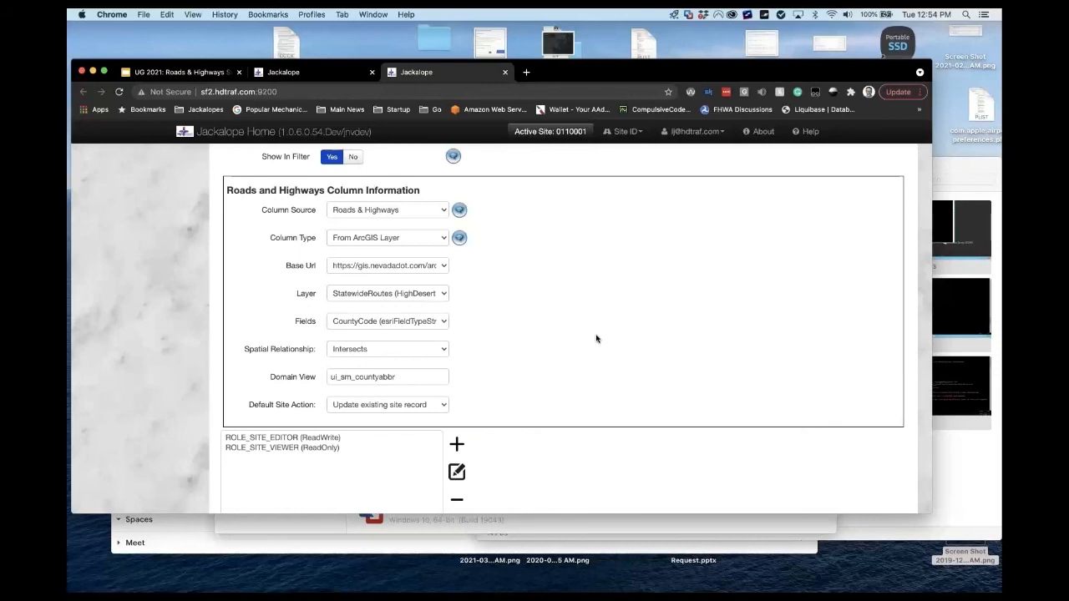
pyautogui.scroll(-3, 596, 338)
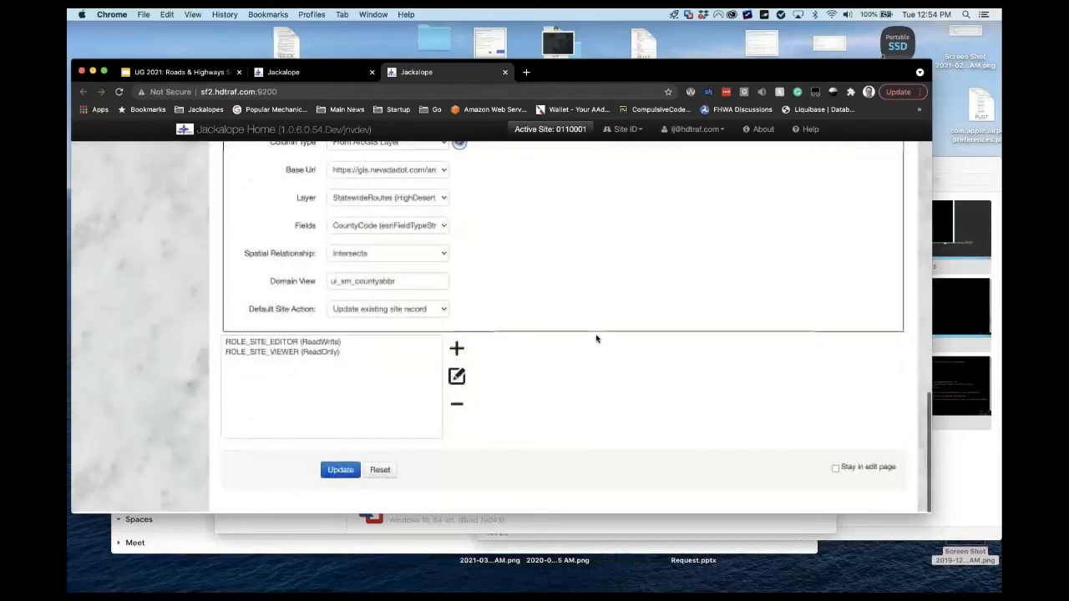
pyautogui.scroll(2, 597, 339)
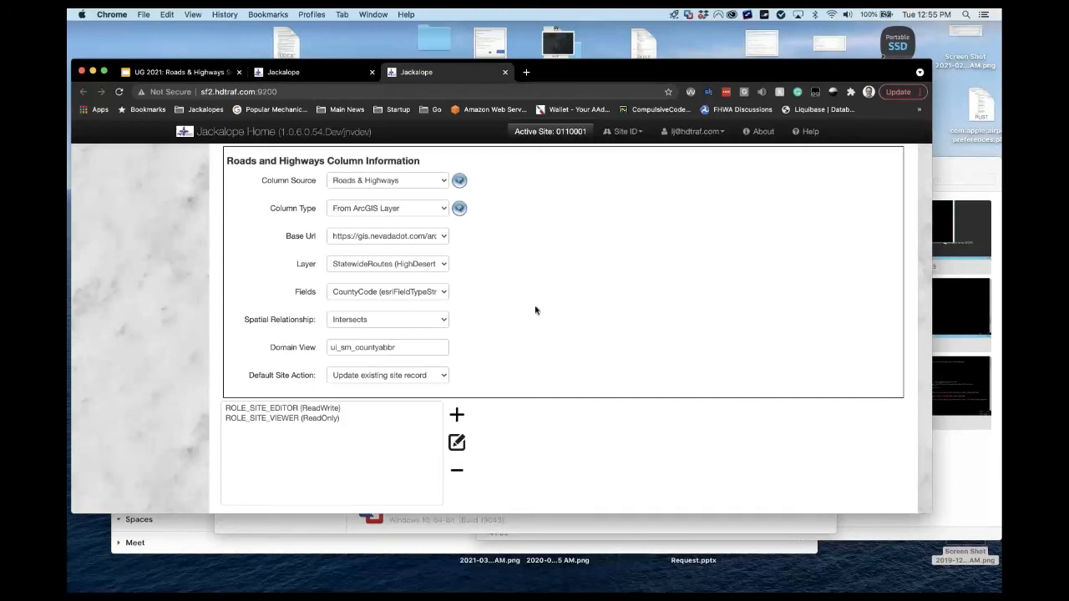
pyautogui.scroll(5, 536, 310)
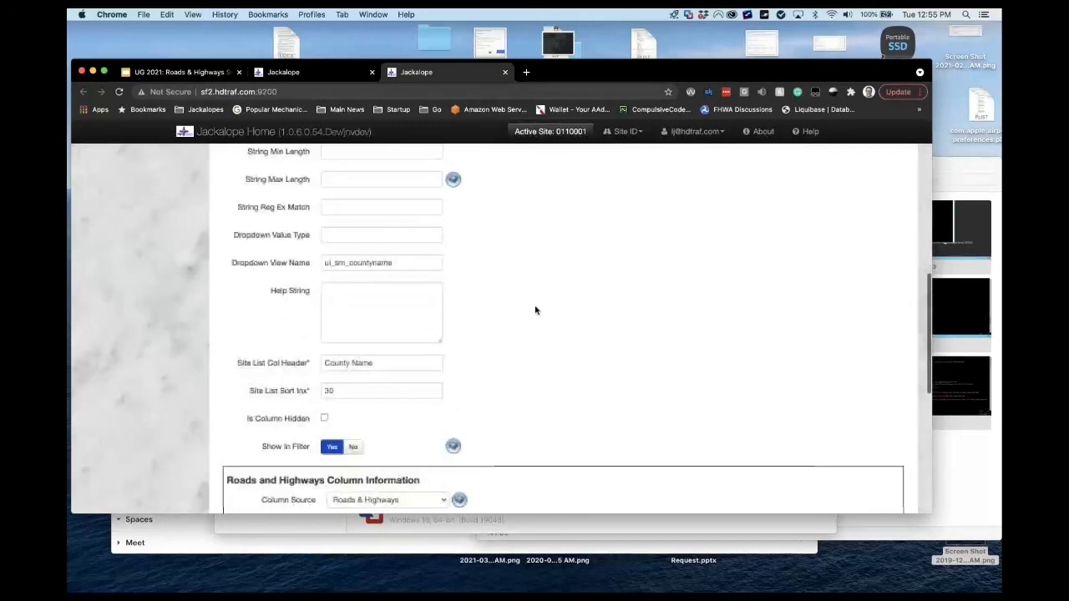
pyautogui.scroll(10, 535, 310)
pyautogui.scroll(-15, 535, 310)
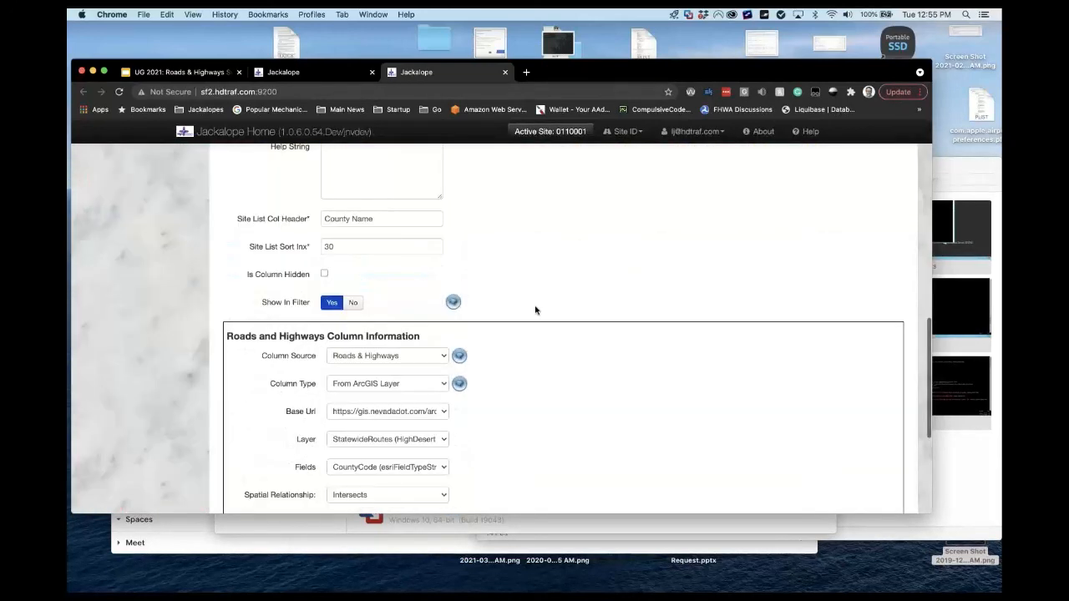